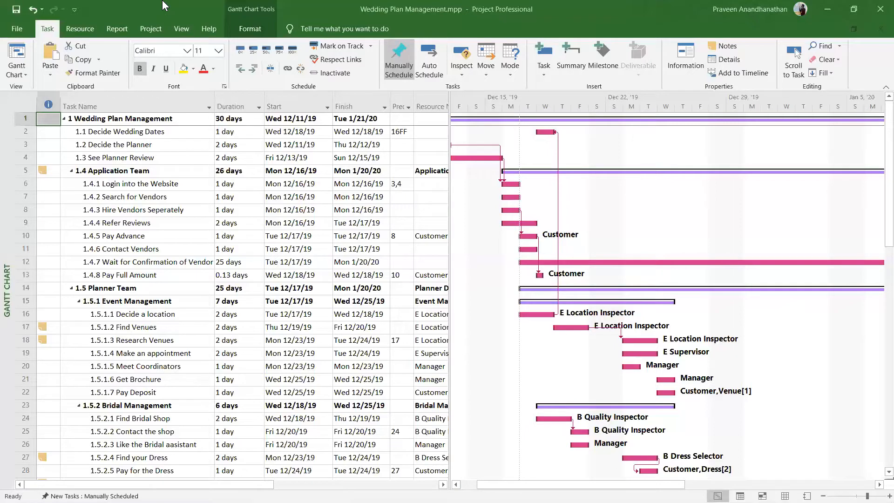
# Review the task list from the Wedding Plan Management summary down to the Photography subtasks and back up to the first task.
pyautogui.click(129, 132)
pyautogui.click(121, 151)
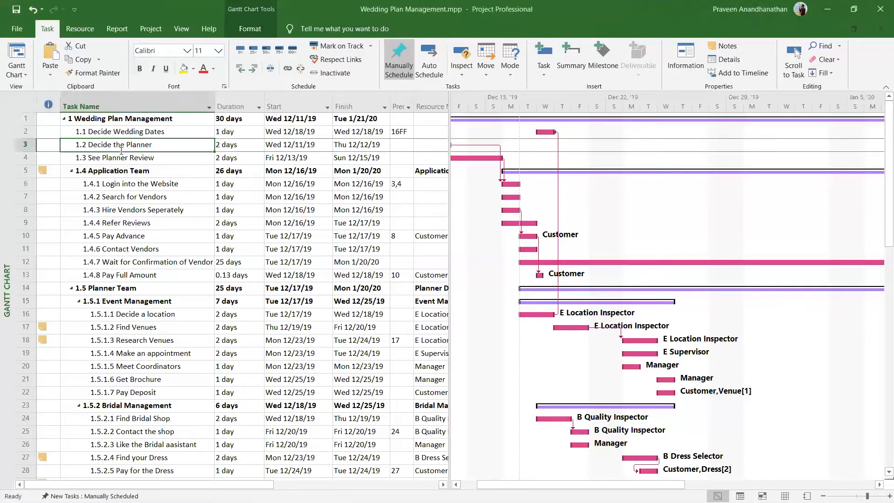
pyautogui.click(116, 161)
pyautogui.press('Down')
pyautogui.press('Down')
pyautogui.press('Down')
pyautogui.press('Down')
pyautogui.press('Down')
pyautogui.press('Down')
pyautogui.press('Down')
pyautogui.press('Down')
pyautogui.press('Down')
pyautogui.press('Down')
pyautogui.press('Down')
pyautogui.press('Down')
pyautogui.press('Down')
pyautogui.press('Down')
pyautogui.press('Down')
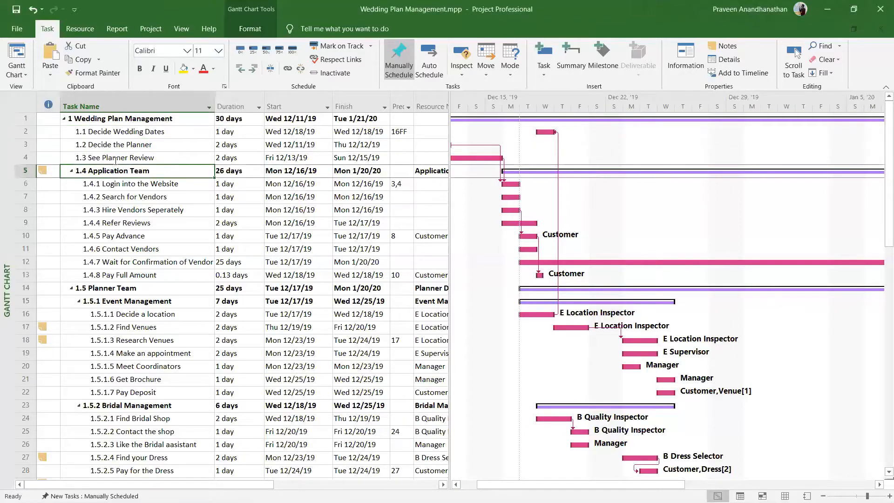
pyautogui.press('Down')
pyautogui.press('Down')
pyautogui.press('Down')
pyautogui.press('Down')
pyautogui.press('Down')
pyautogui.press('Down')
pyautogui.press('Down')
pyautogui.press('Down')
pyautogui.press('Down')
pyautogui.press('Down')
pyautogui.press('Down')
pyautogui.press('Down')
pyautogui.press('Down')
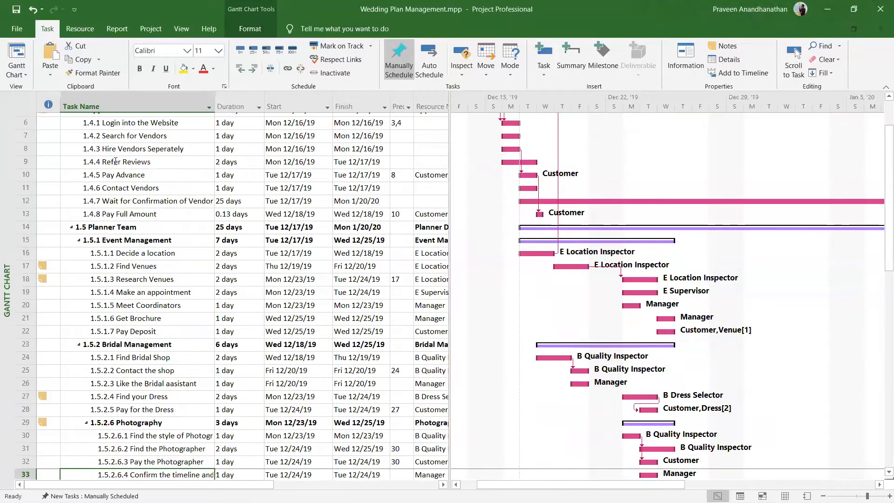
pyautogui.press('Up')
pyautogui.press('Up')
pyautogui.press('Up')
pyautogui.press('Up')
pyautogui.press('Up')
pyautogui.press('Up')
pyautogui.press('Up')
pyautogui.press('Up')
pyautogui.press('Up')
pyautogui.press('Up')
pyautogui.press('Up')
pyautogui.press('Up')
pyautogui.press('Up')
pyautogui.press('Up')
pyautogui.press('Up')
pyautogui.press('Up')
pyautogui.press('Up')
pyautogui.press('Up')
pyautogui.press('Up')
pyautogui.press('Up')
pyautogui.press('Up')
pyautogui.press('Up')
pyautogui.press('Up')
pyautogui.press('Up')
pyautogui.press('Up')
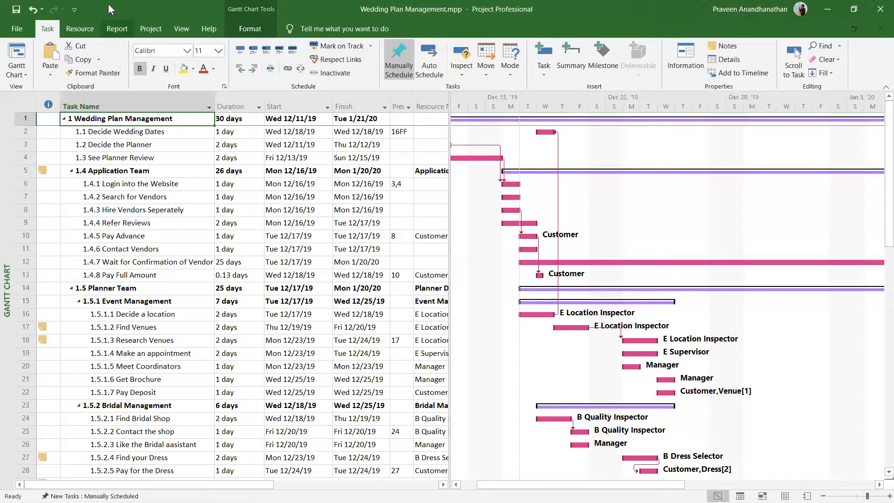
pyautogui.click(195, 93)
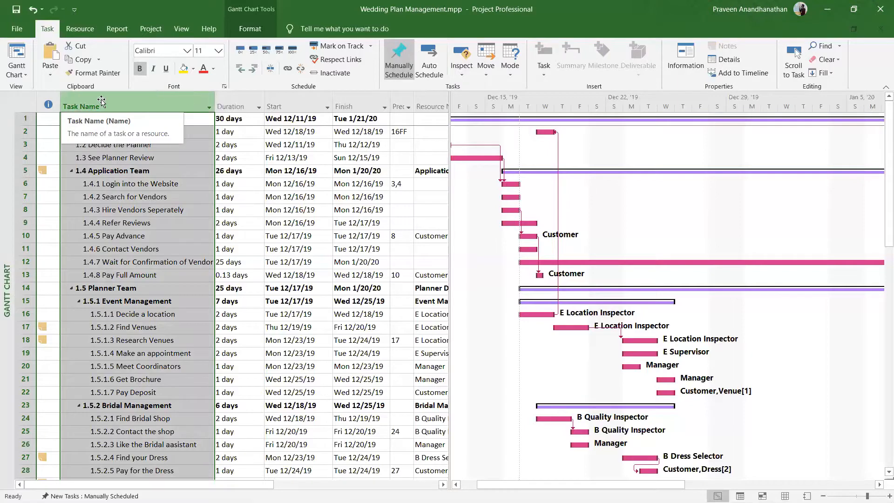
pyautogui.click(22, 103)
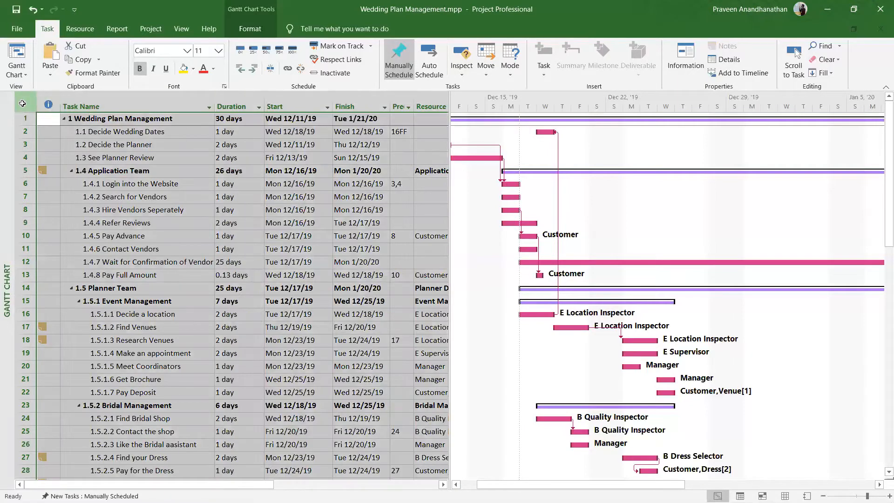
pyautogui.click(137, 104)
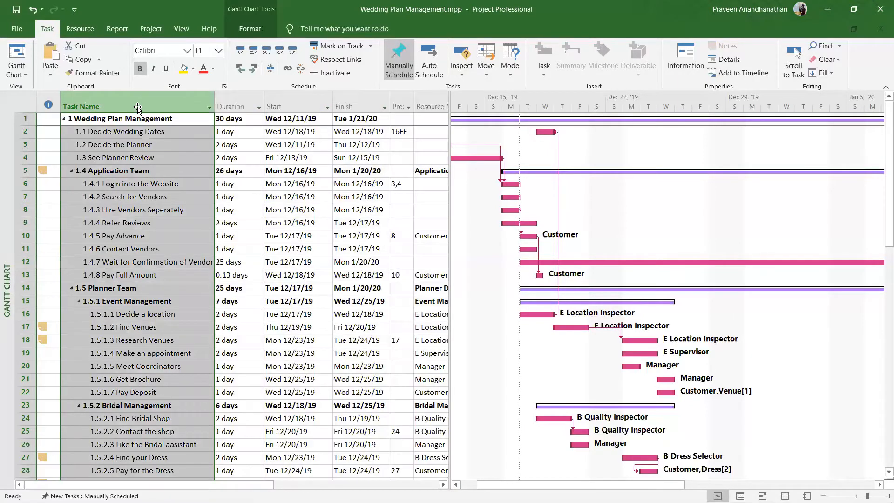
pyautogui.click(48, 104)
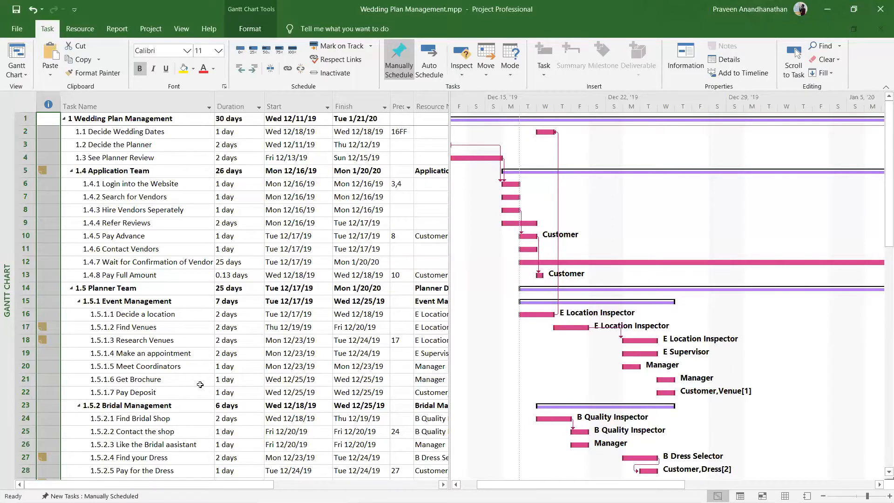
# Add a task named "hotal manage" after the last Honeymoon Package subtask and set its duration to 3 days.
pyautogui.scroll(-14, 200, 385)
pyautogui.scroll(-4, 173, 406)
pyautogui.click(126, 289)
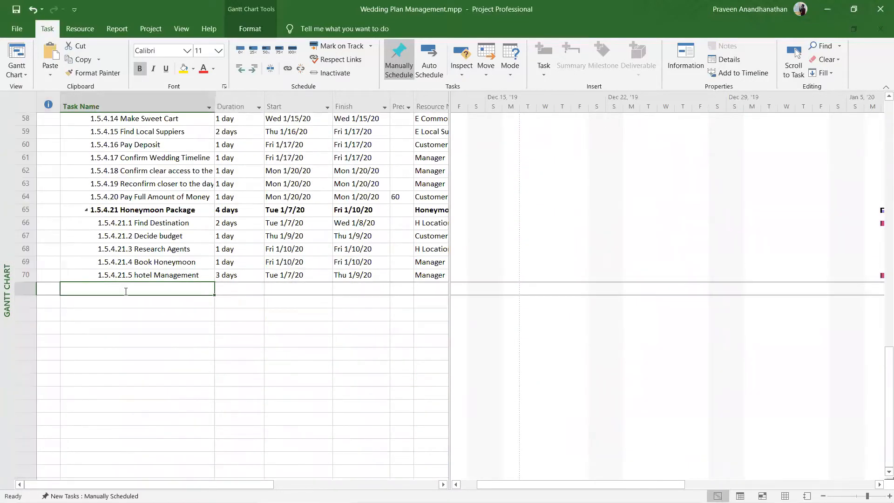
pyautogui.write('hotal manage')
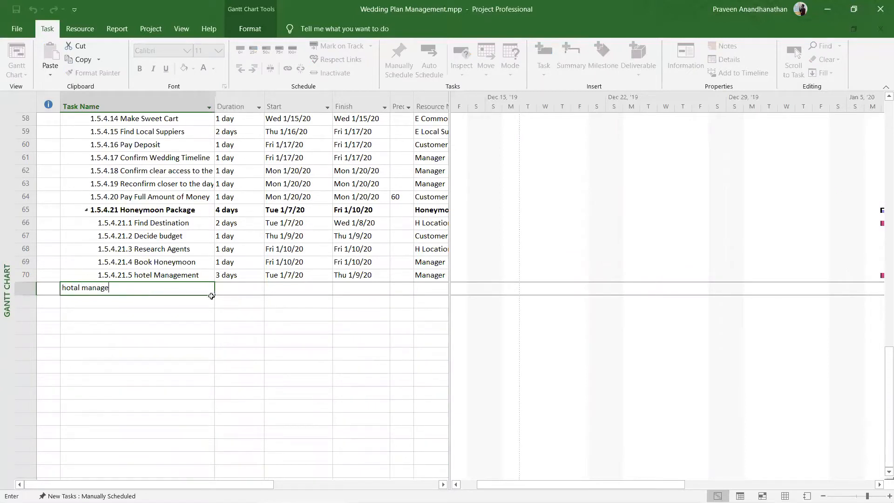
pyautogui.click(232, 293)
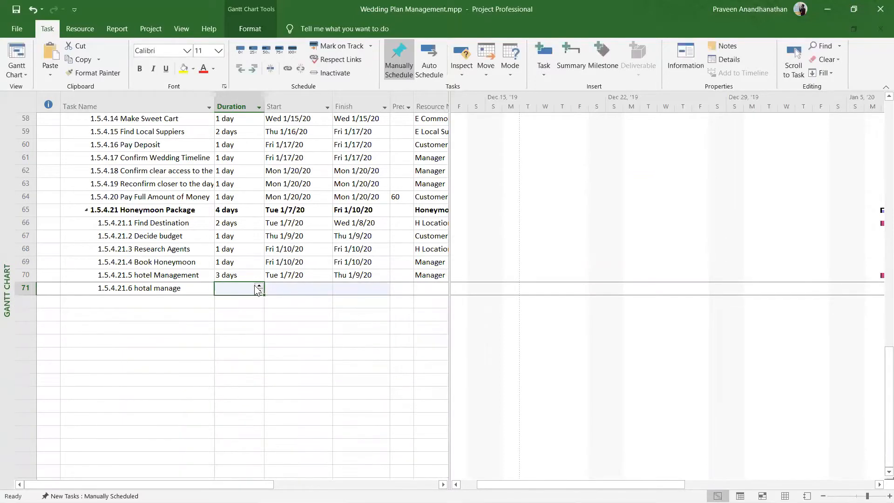
pyautogui.click(259, 286)
pyautogui.click(259, 286)
pyautogui.click(259, 286)
# Set the start of the hotal manage task to Thu 1/2/20 and assign Manager as its resource.
pyautogui.click(289, 285)
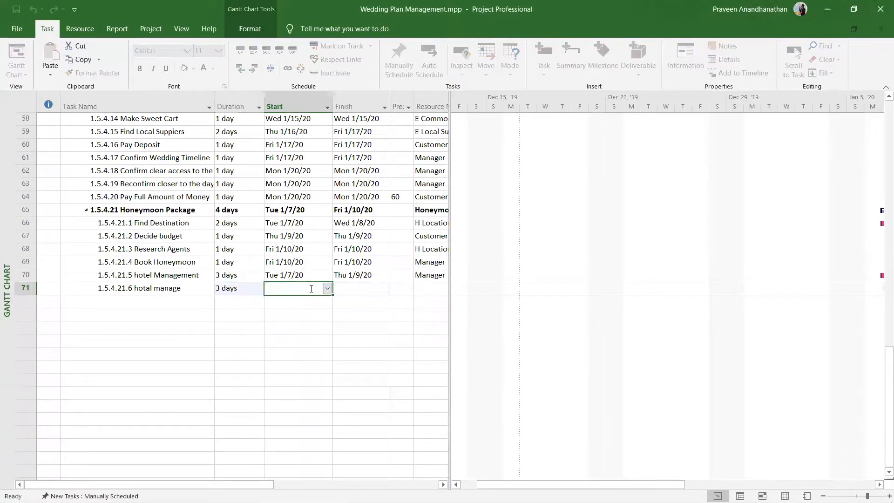
pyautogui.click(328, 288)
pyautogui.click(298, 325)
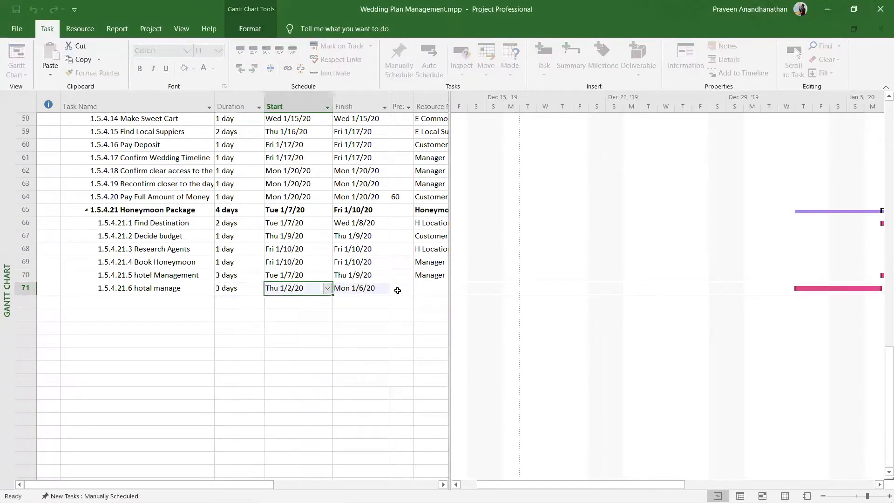
pyautogui.click(422, 288)
pyautogui.write('Manager')
pyautogui.press('Tab')
pyautogui.click(319, 322)
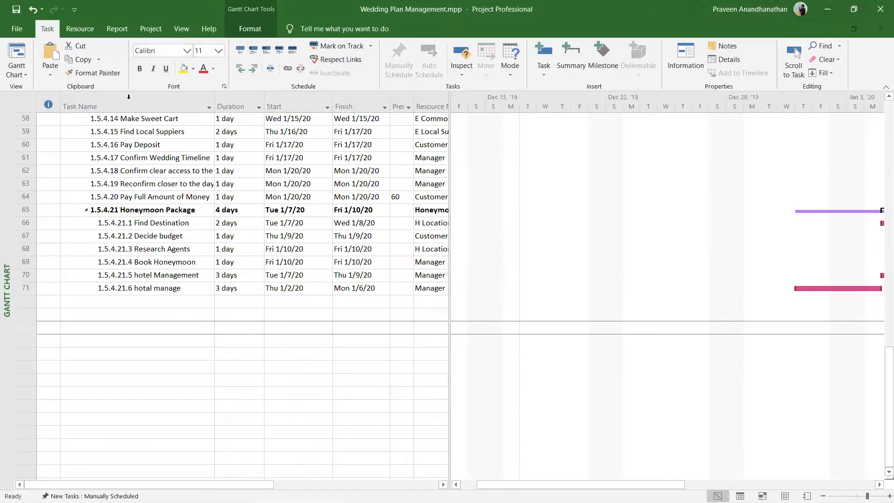
# Show the project in the Task Usage view from the first task.
pyautogui.click(18, 72)
pyautogui.click(41, 205)
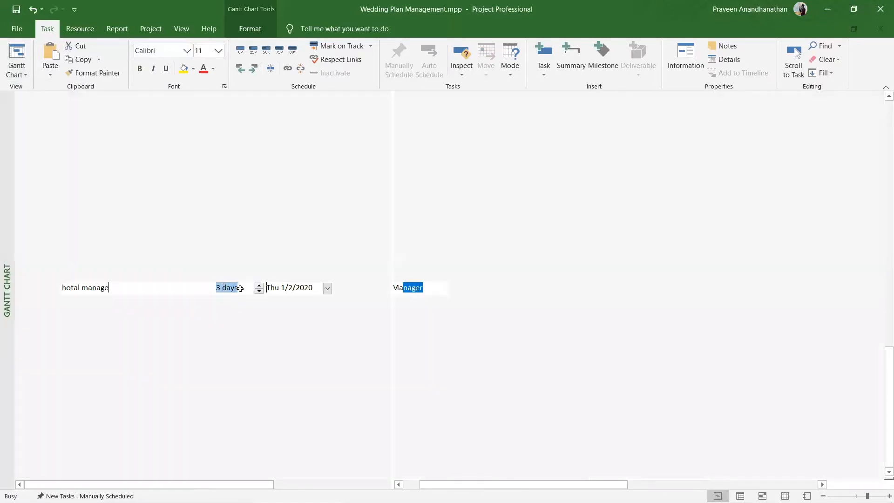
pyautogui.scroll(20, 241, 288)
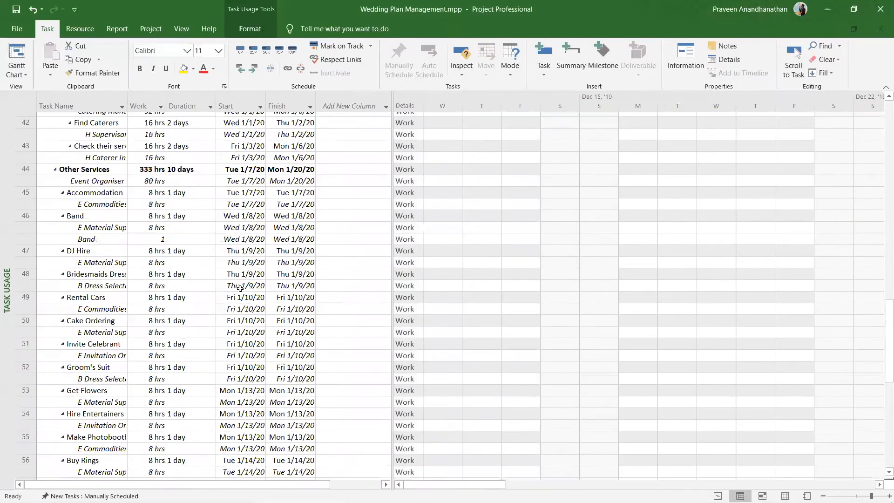
pyautogui.scroll(8, 240, 289)
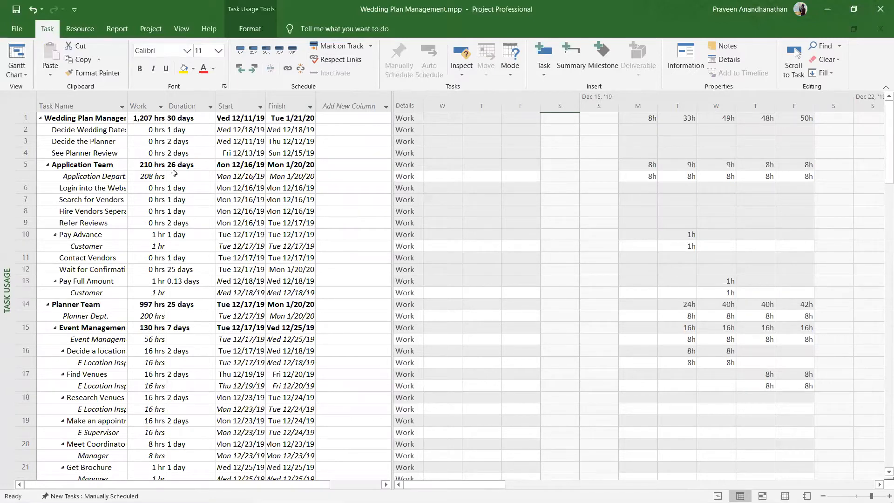
# Examine the Application Team work hours and the whole project's daily hours, and return to the Gantt Chart view.
pyautogui.click(143, 165)
pyautogui.press('Down')
pyautogui.press('Down')
pyautogui.press('Down')
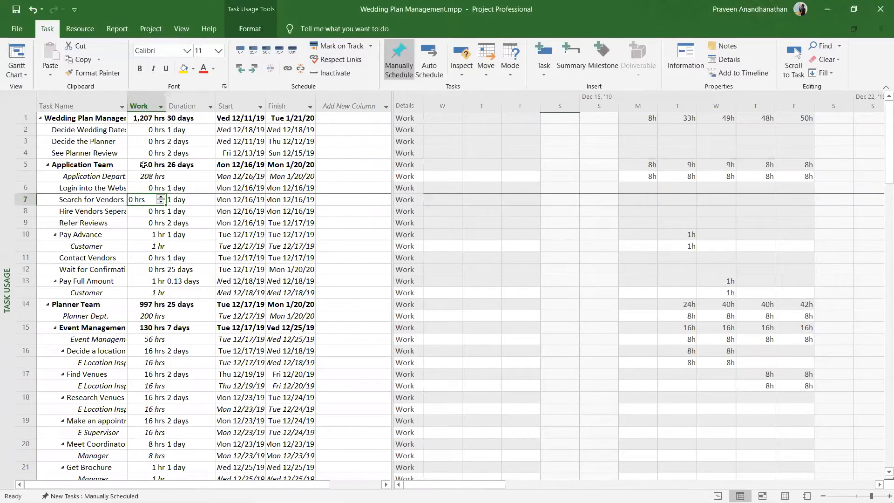
pyautogui.press('Up')
pyautogui.press('Up')
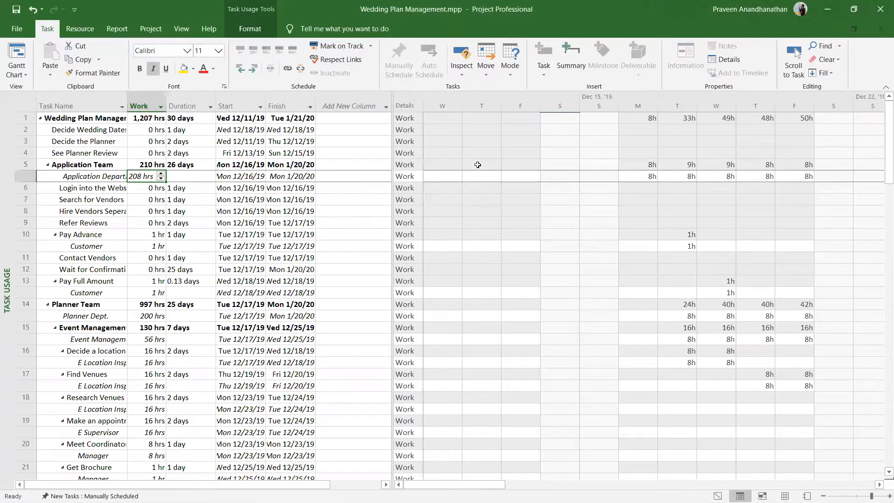
pyautogui.click(460, 99)
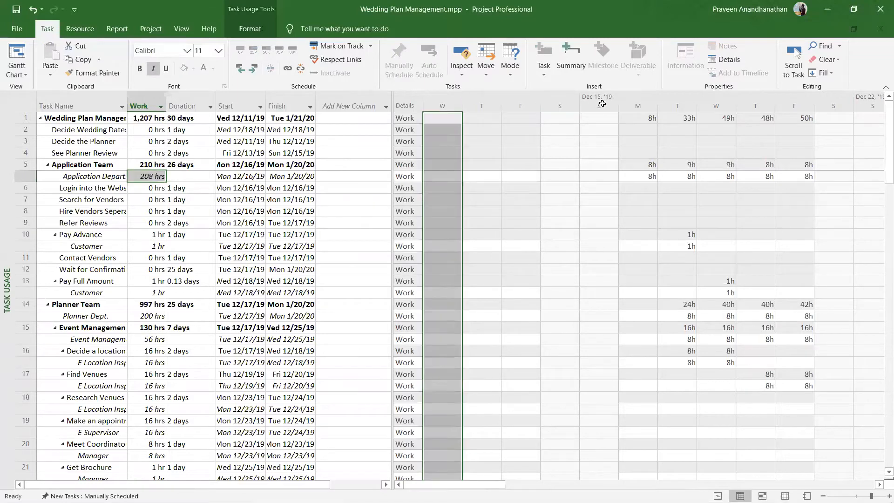
pyautogui.click(646, 106)
pyautogui.click(645, 117)
pyautogui.click(690, 118)
pyautogui.click(721, 118)
pyautogui.press('Right')
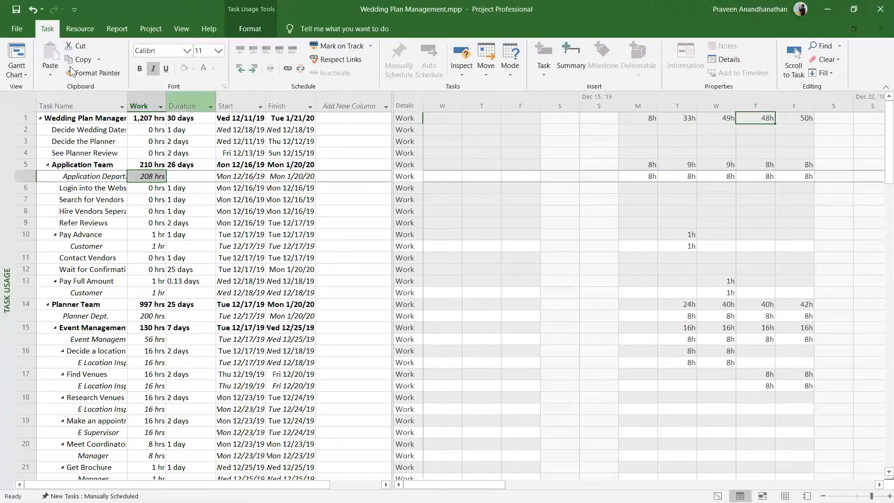
pyautogui.click(25, 52)
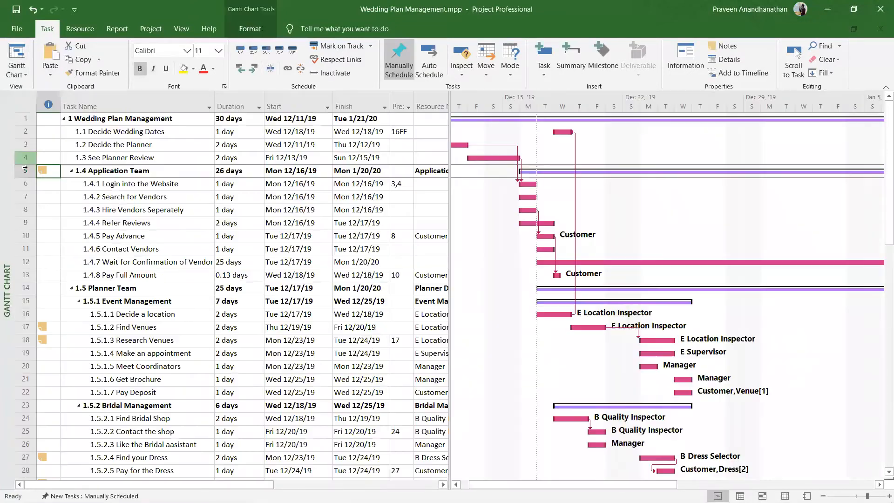
# Try inserting Wedding Plan Management.xlsx as an object from file in the notes of the See Planner Review task, and cancel the dialog.
pyautogui.rightClick(47, 159)
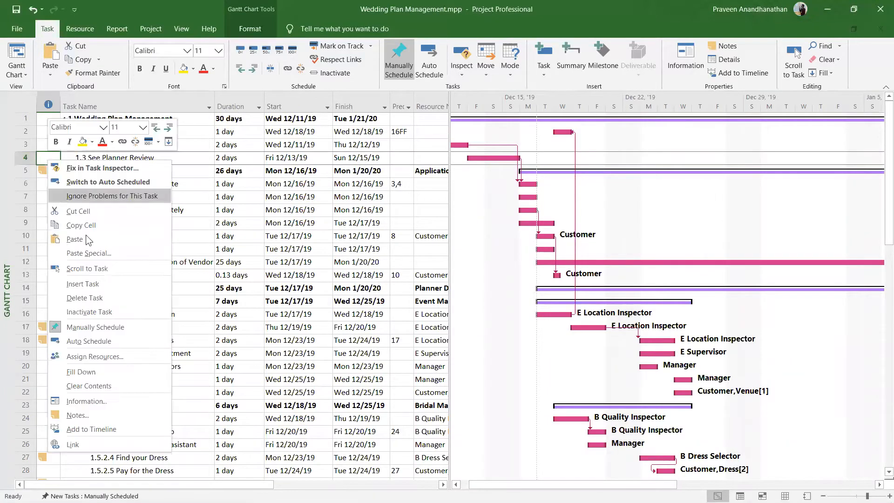
pyautogui.click(83, 414)
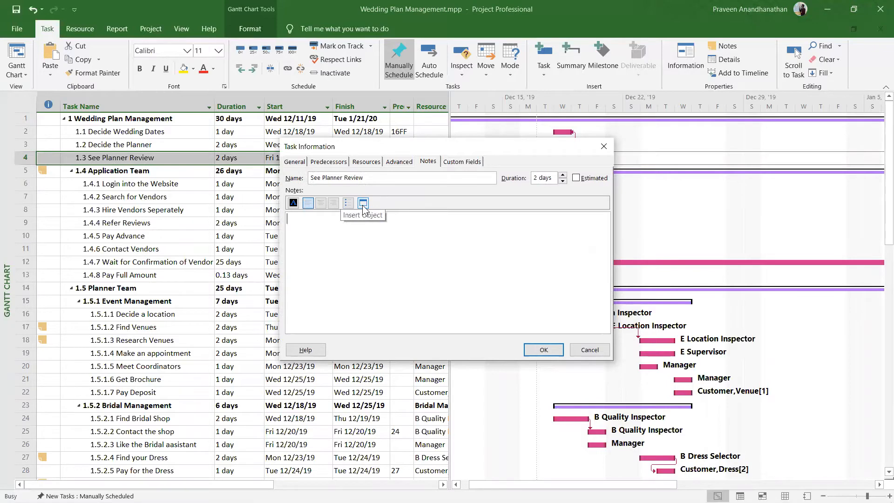
pyautogui.click(363, 205)
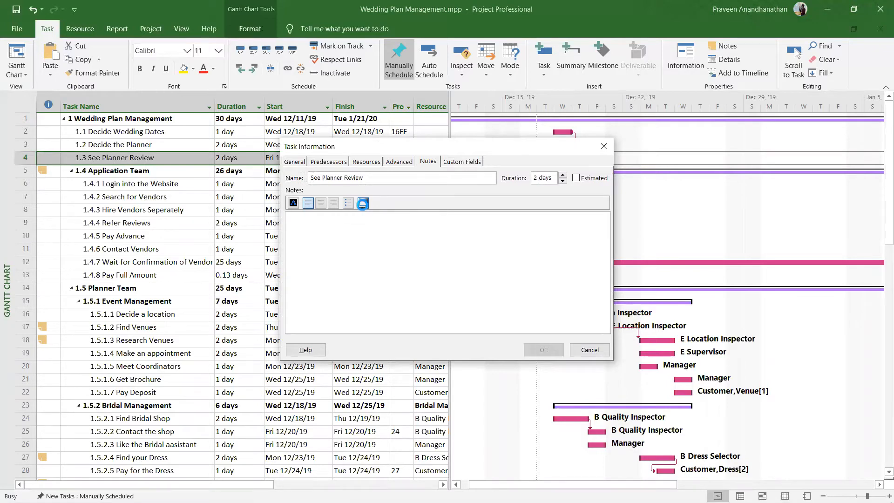
pyautogui.click(331, 219)
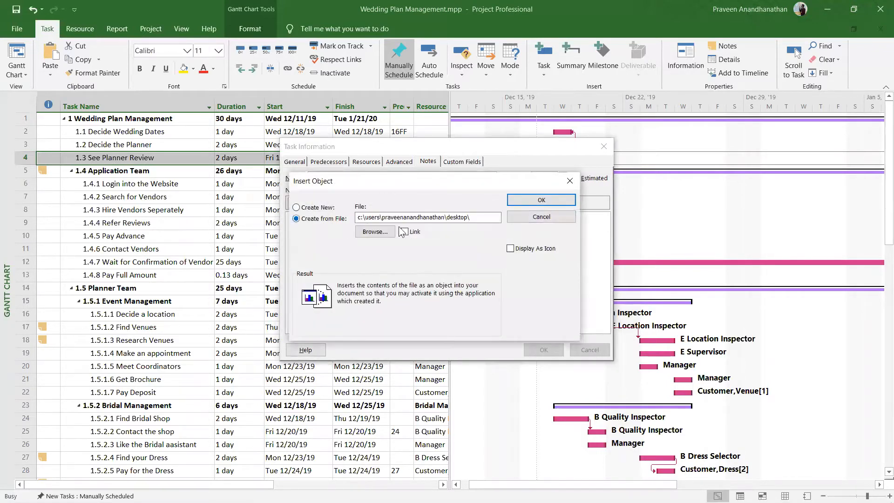
pyautogui.click(374, 231)
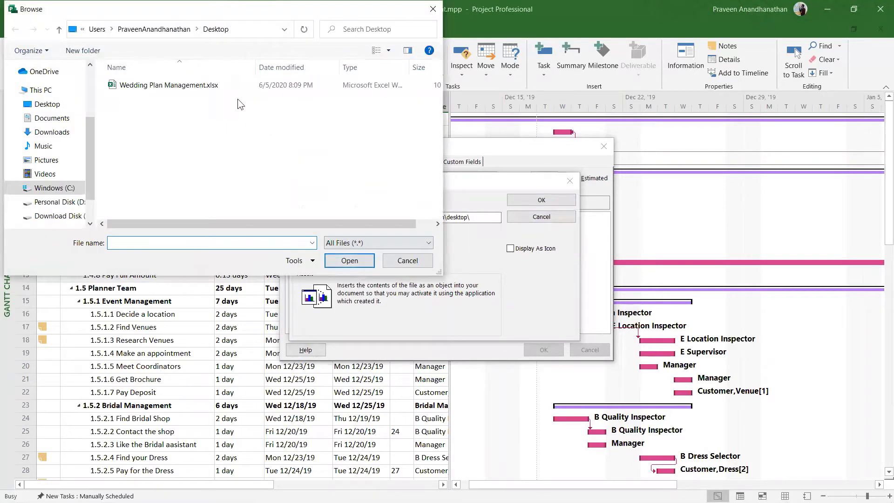
pyautogui.doubleClick(255, 89)
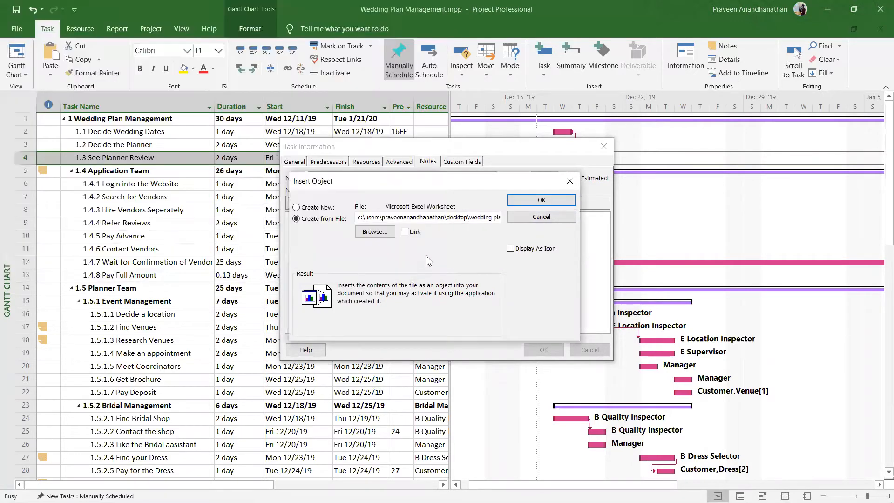
pyautogui.click(530, 202)
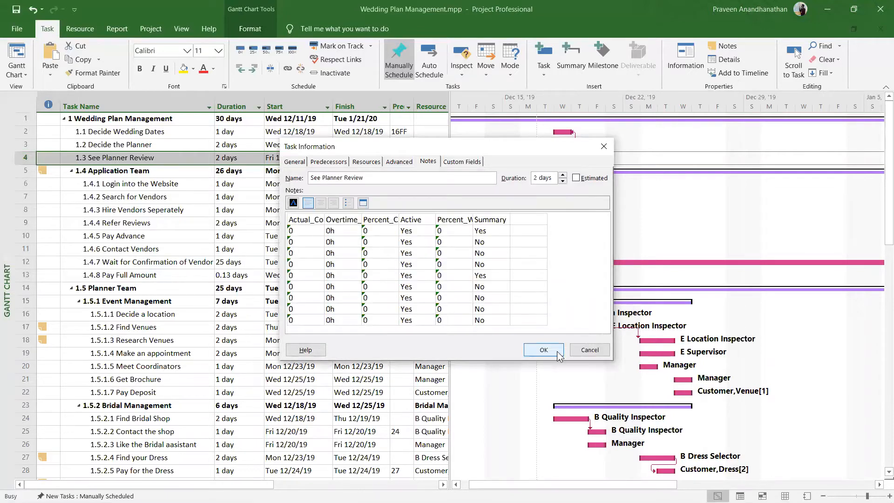
pyautogui.click(582, 352)
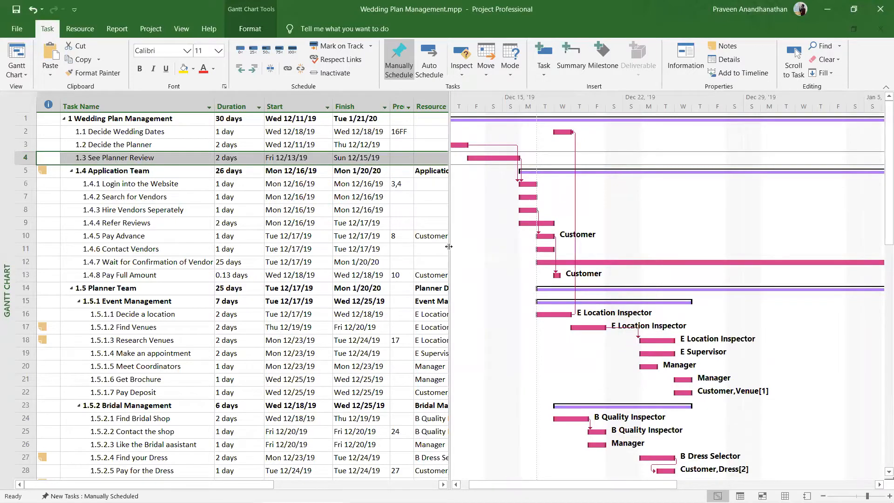
# Extend the Gantt timeline over the entire task table and preview other Gantt chart styles without applying one.
pyautogui.moveTo(447, 245); pyautogui.dragTo(16, 266)
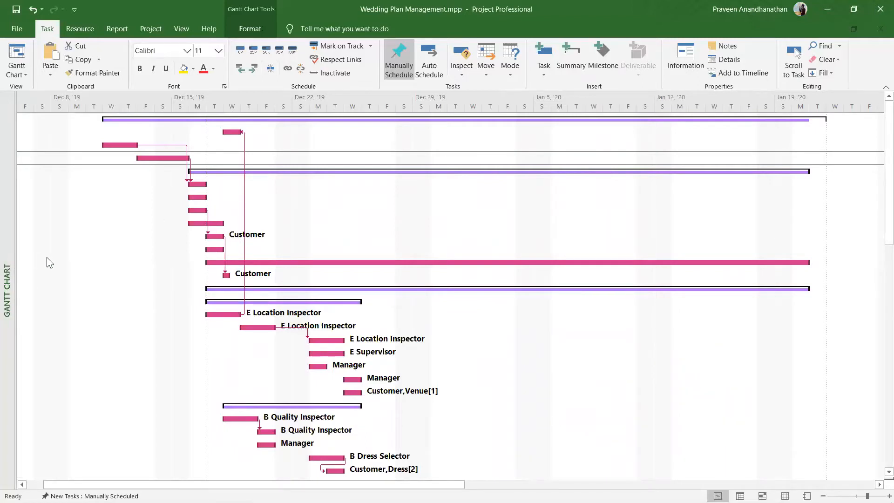
pyautogui.click(223, 261)
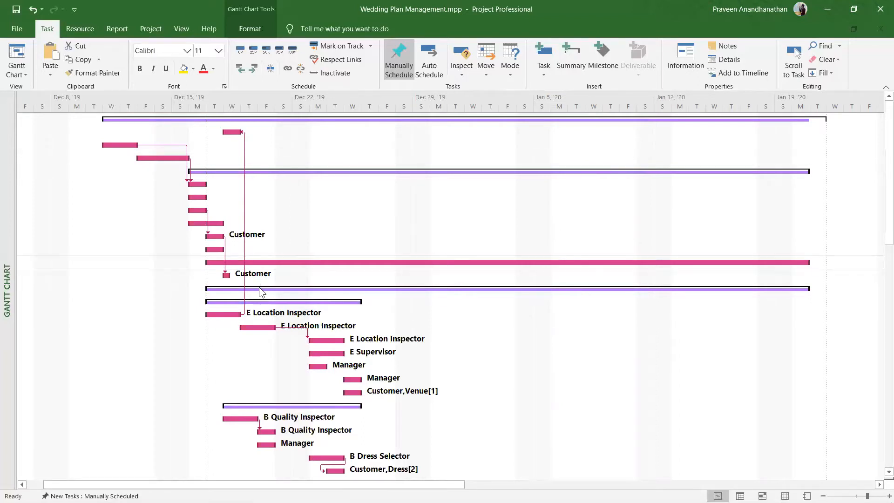
pyautogui.click(345, 291)
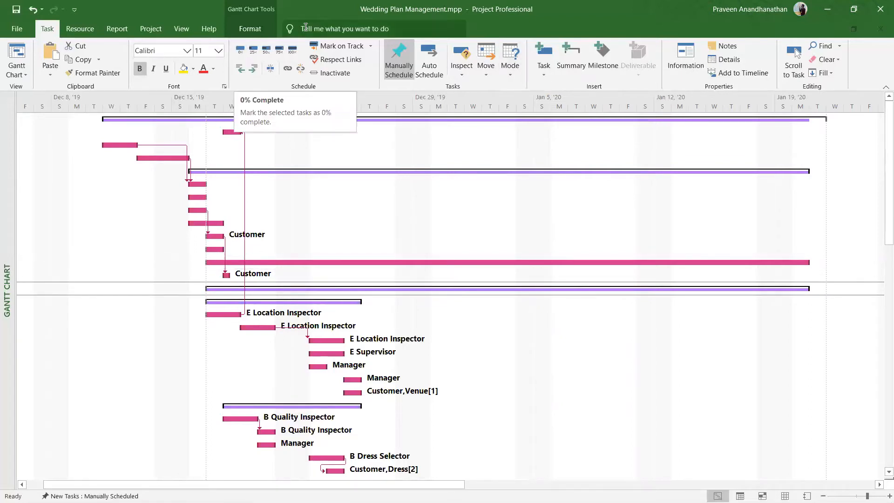
pyautogui.click(246, 30)
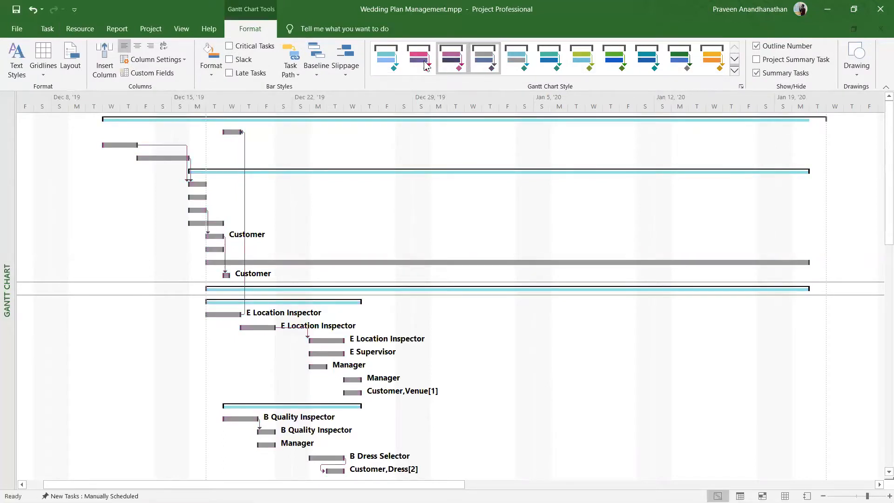
pyautogui.click(52, 32)
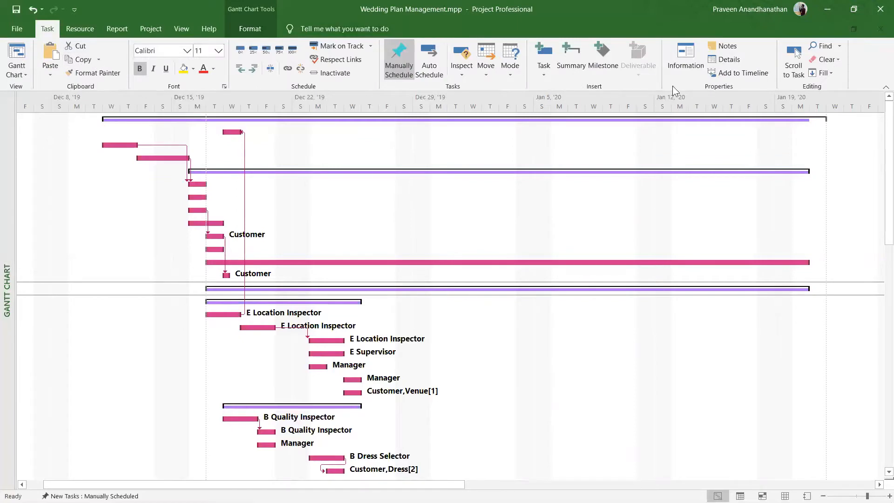
# Reveal the task table beside the Gantt chart and show the Planner Team task on the timeline.
pyautogui.moveTo(10, 314); pyautogui.dragTo(448, 320)
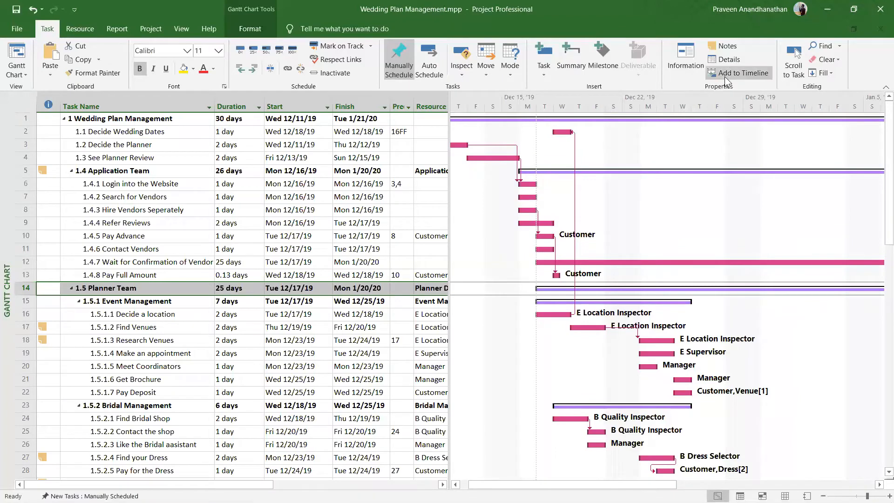
pyautogui.click(725, 74)
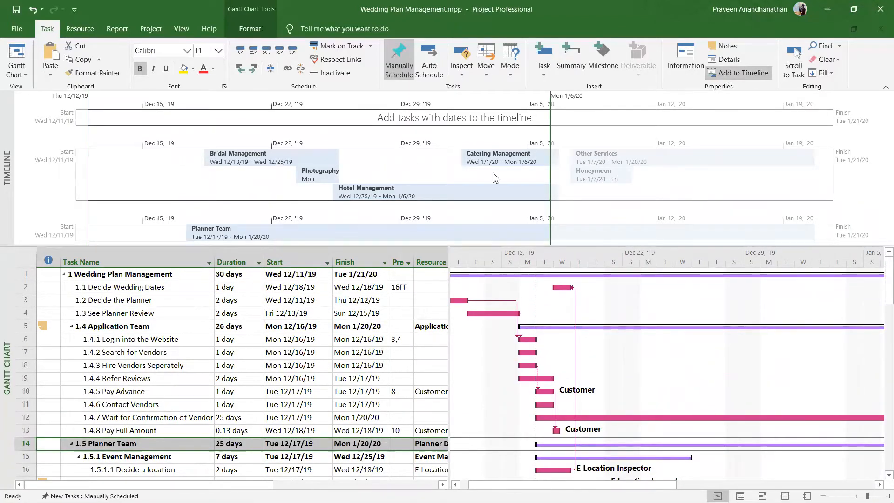
# View the Bridal Management task's information from the timeline and close it without changes.
pyautogui.moveTo(413, 162); pyautogui.dragTo(480, 162)
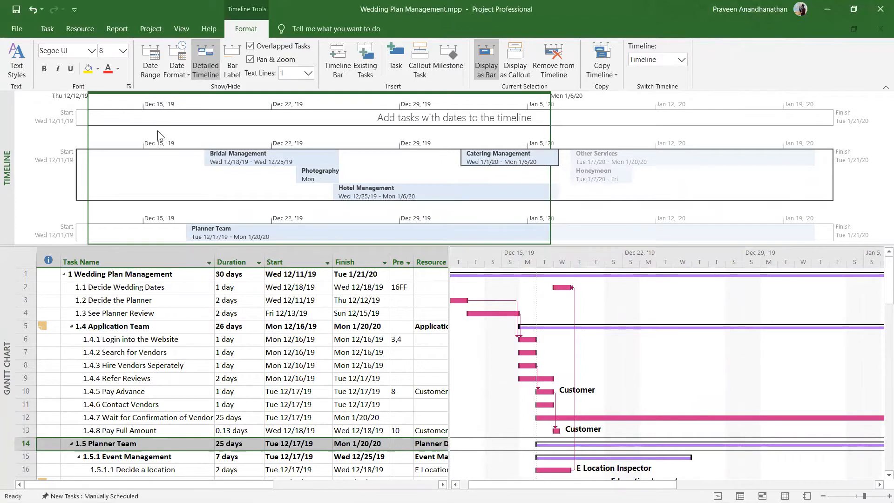
pyautogui.click(225, 154)
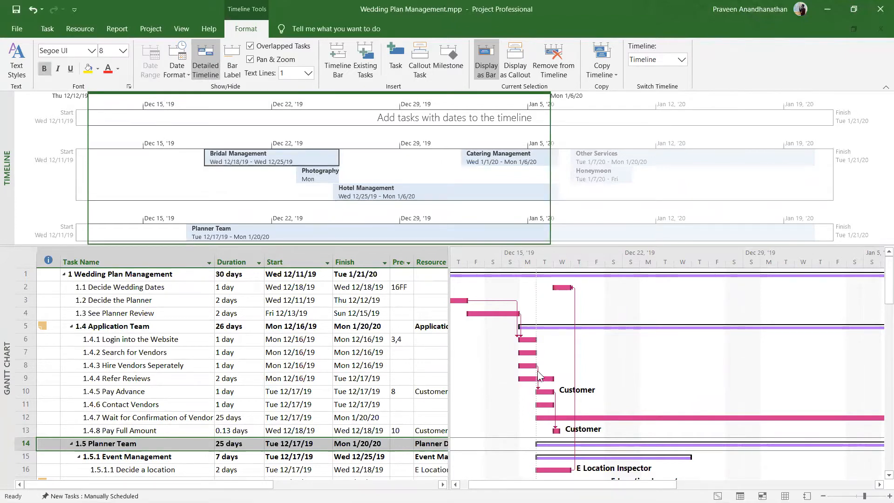
pyautogui.moveTo(299, 161); pyautogui.dragTo(301, 160)
pyautogui.doubleClick(301, 160)
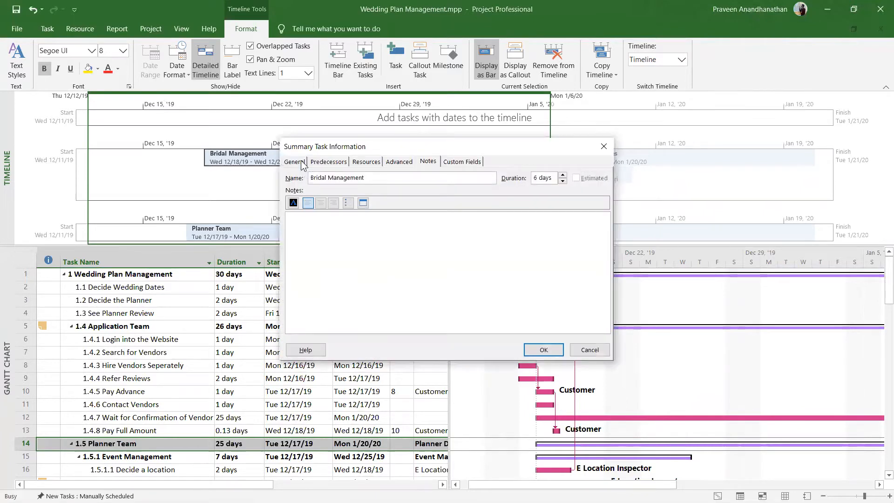
pyautogui.click(603, 146)
# Try saving a copy of Wedding Plan Management.mpp to the Desktop as Microsoft Project 2007 (*.mpp), and cancel the save.
pyautogui.click(17, 29)
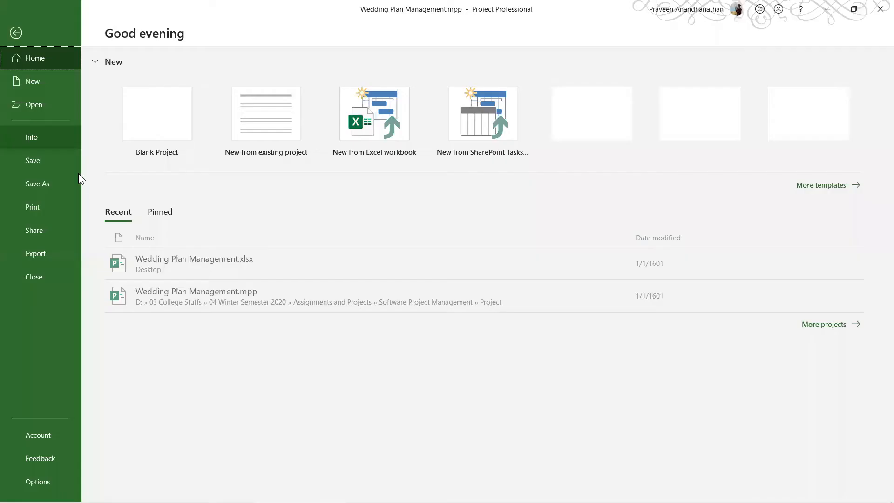
pyautogui.click(52, 176)
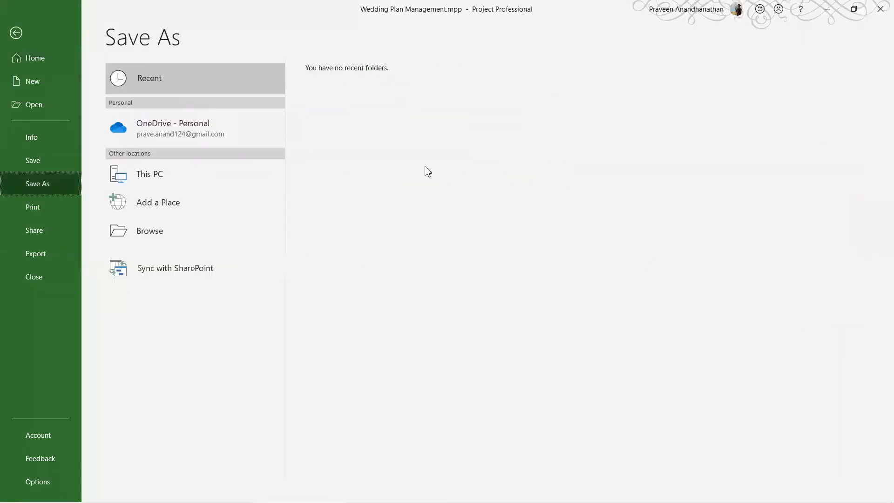
pyautogui.click(243, 171)
pyautogui.click(352, 111)
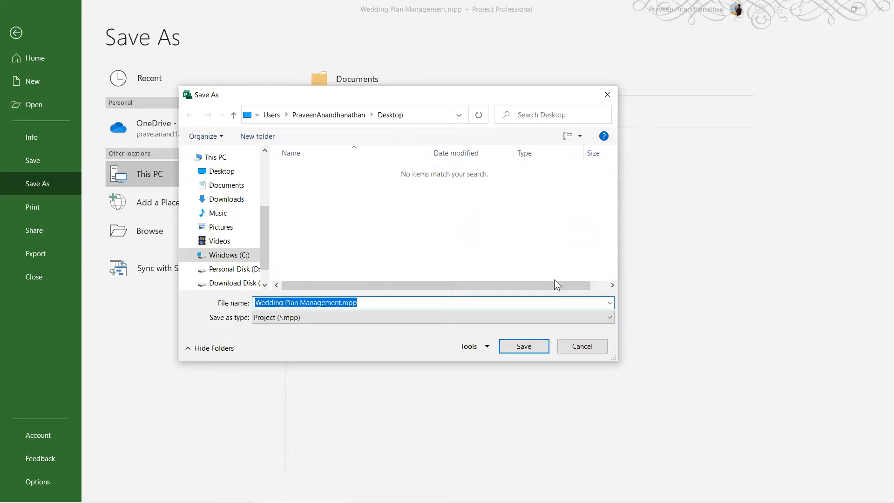
pyautogui.click(462, 304)
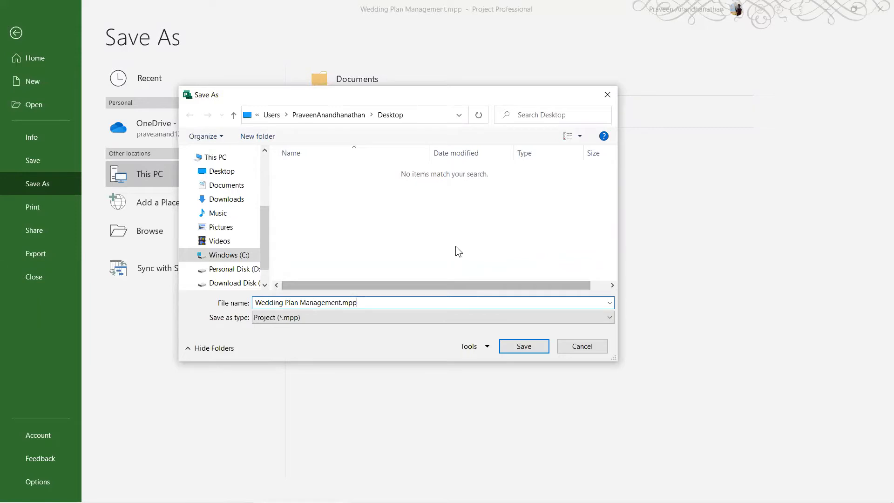
pyautogui.moveTo(420, 91); pyautogui.dragTo(601, 105)
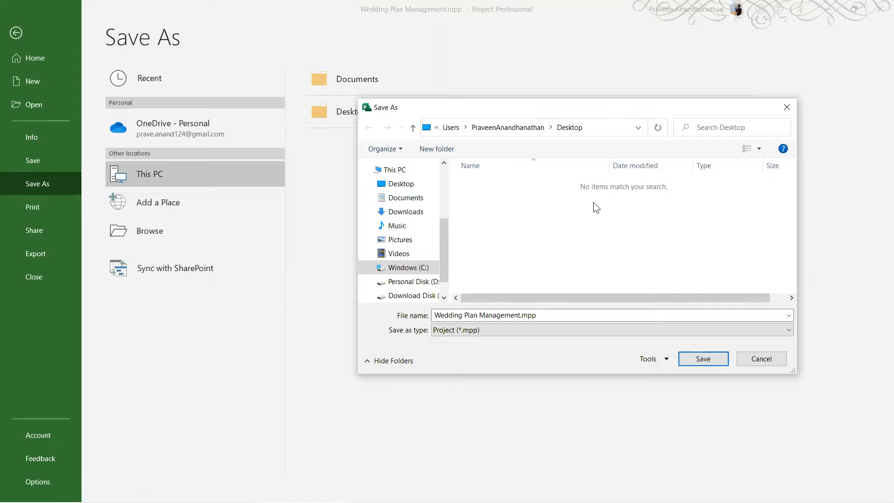
pyautogui.click(507, 330)
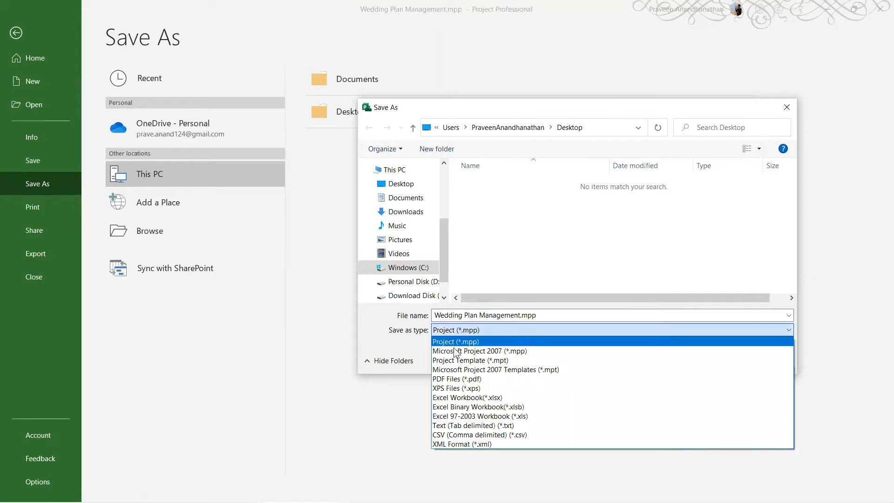
pyautogui.click(453, 351)
pyautogui.click(470, 333)
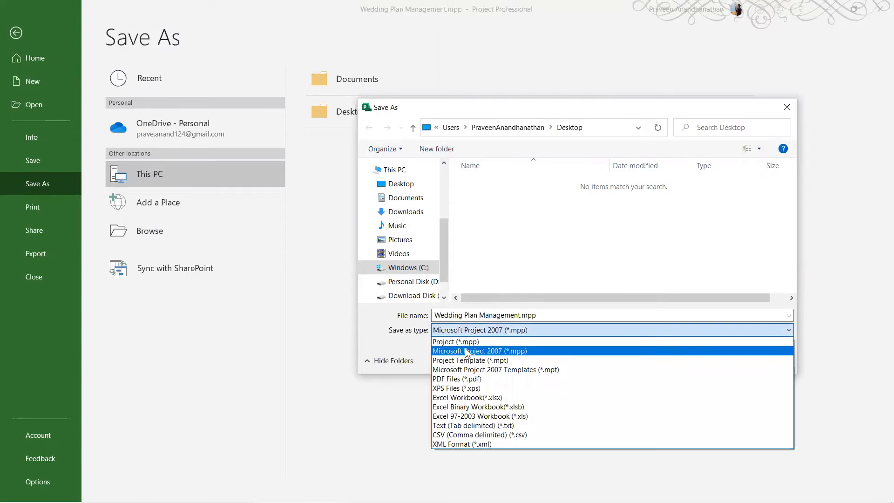
pyautogui.click(465, 348)
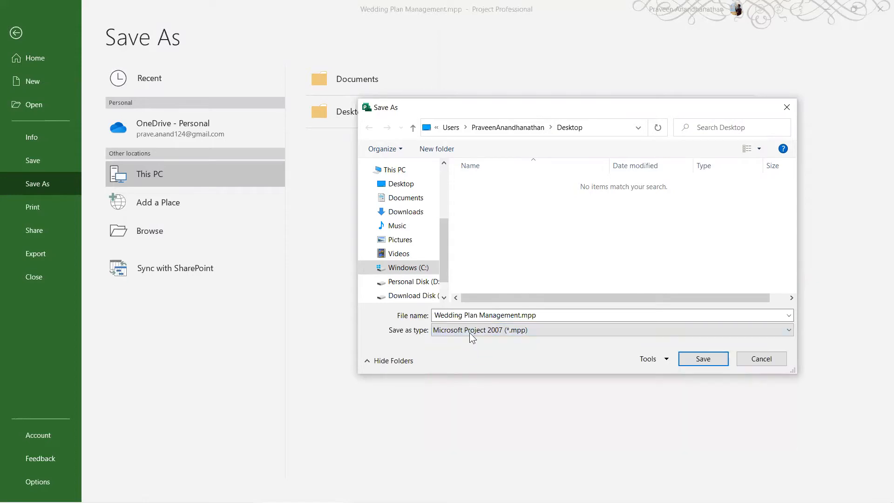
pyautogui.click(762, 359)
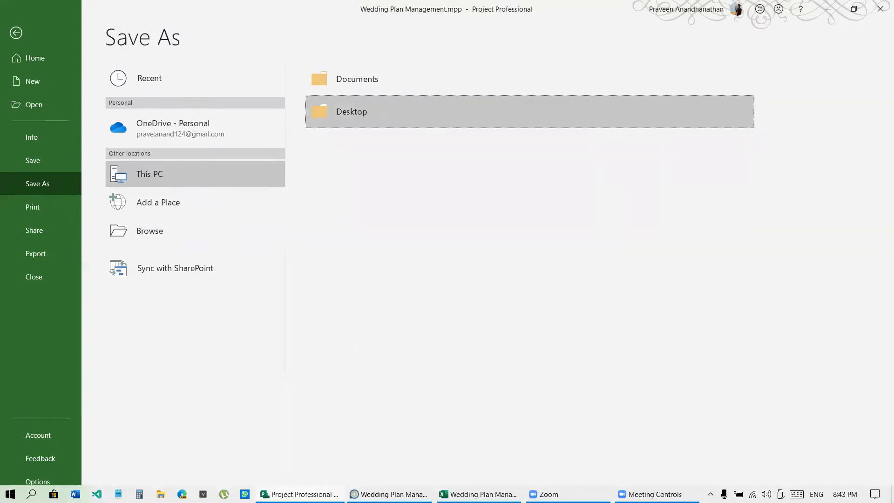
# Switch to Seavus Project Viewer and examine the wedding plan's Gantt timeline and file information.
pyautogui.hotkey('alt', 'Tab')
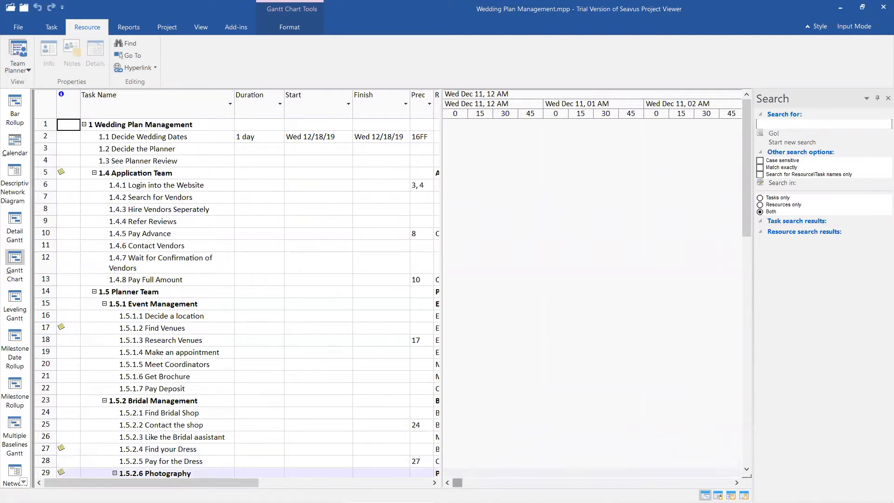
pyautogui.moveTo(478, 479); pyautogui.dragTo(536, 476)
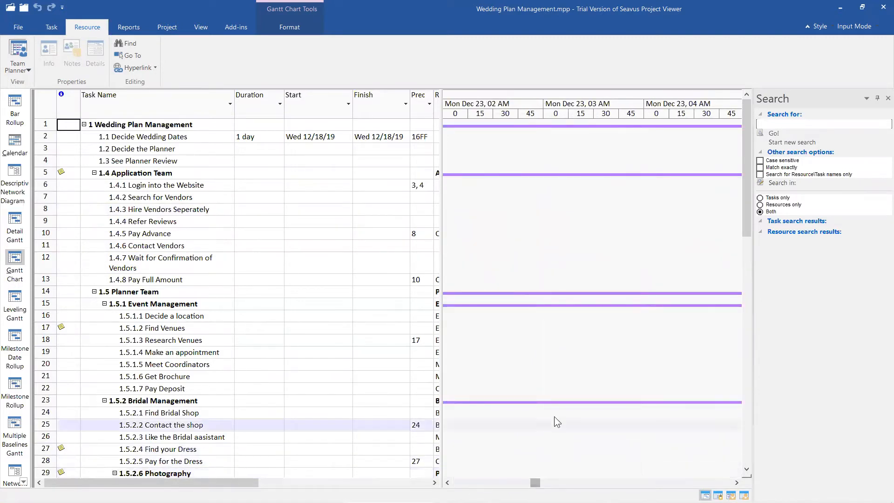
pyautogui.moveTo(554, 402)
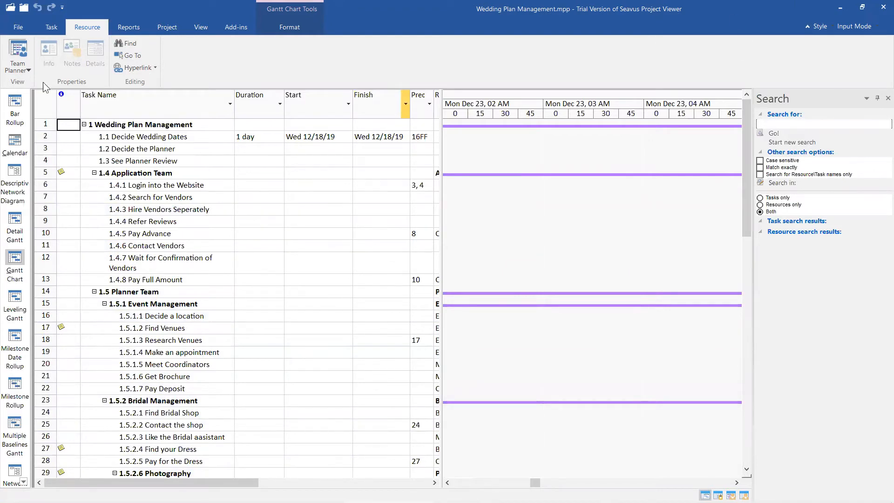
pyautogui.click(18, 27)
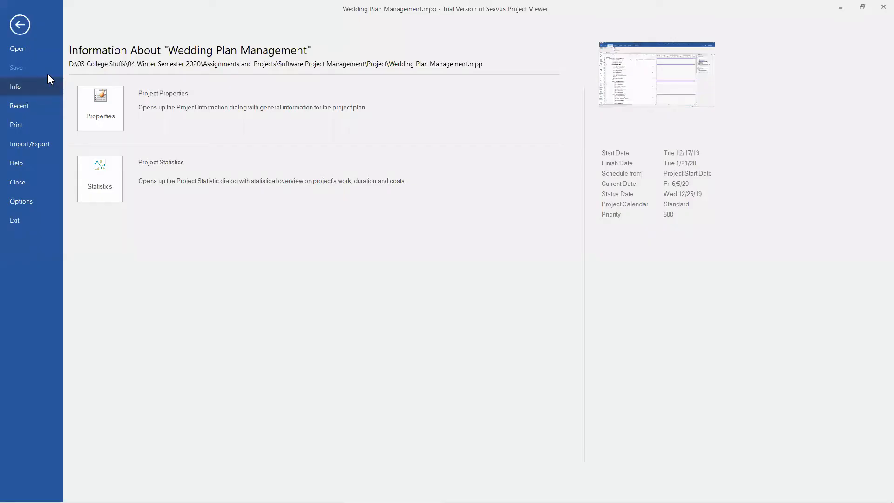
pyautogui.click(19, 22)
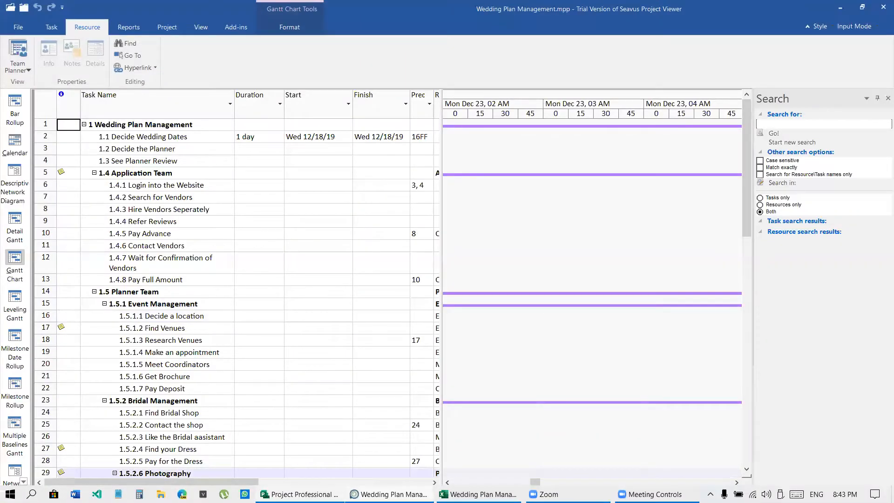
# Switch back to Project Professional, open the Share with your team getting-started report, and enlarge it over the timeline pane.
pyautogui.click(298, 494)
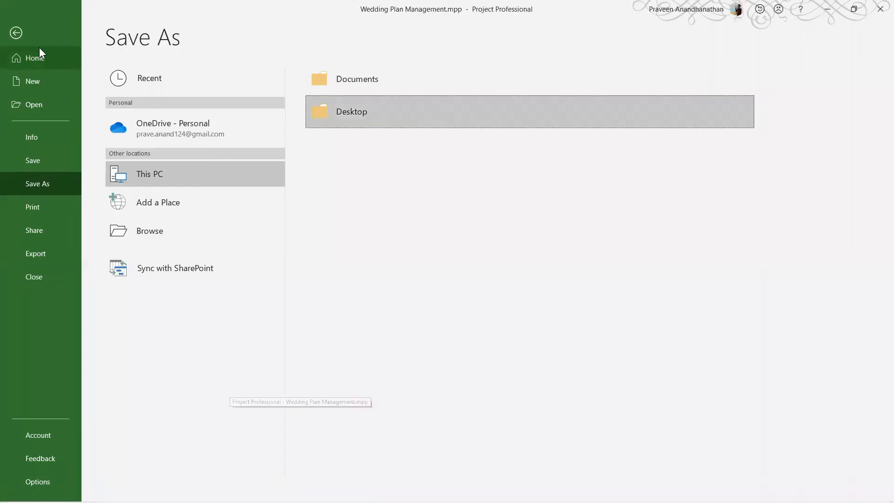
pyautogui.click(17, 32)
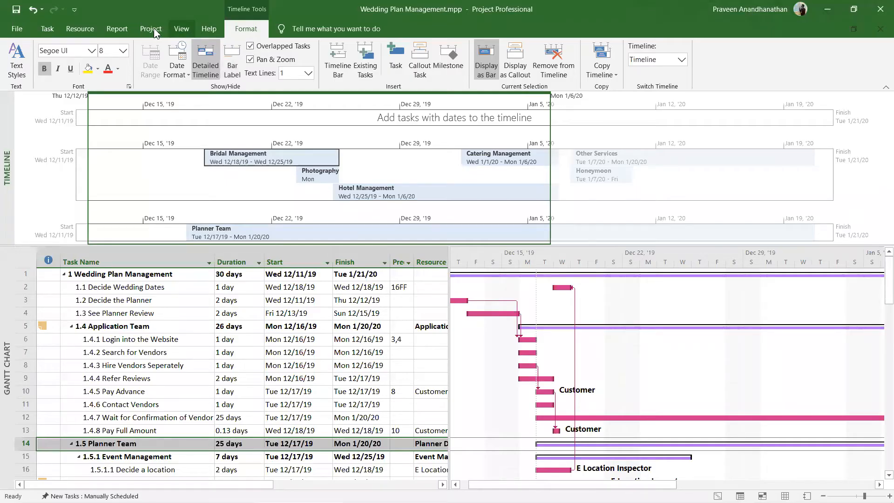
pyautogui.click(154, 28)
pyautogui.click(182, 28)
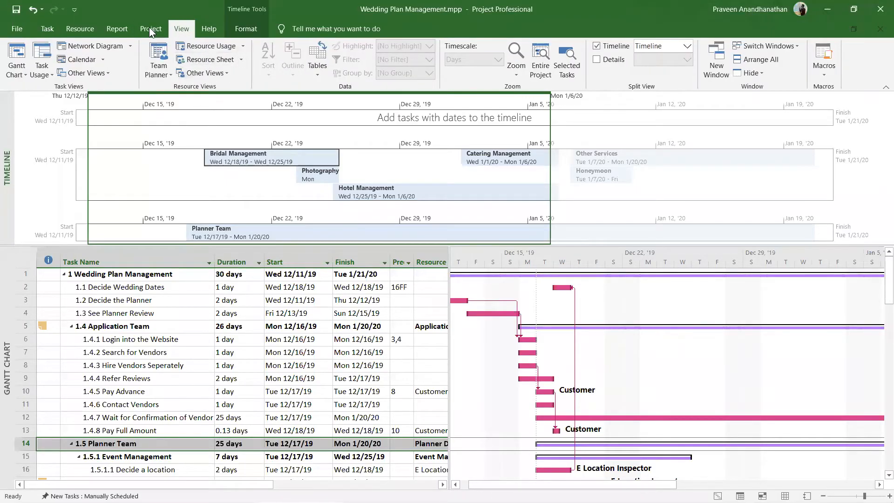
pyautogui.click(112, 29)
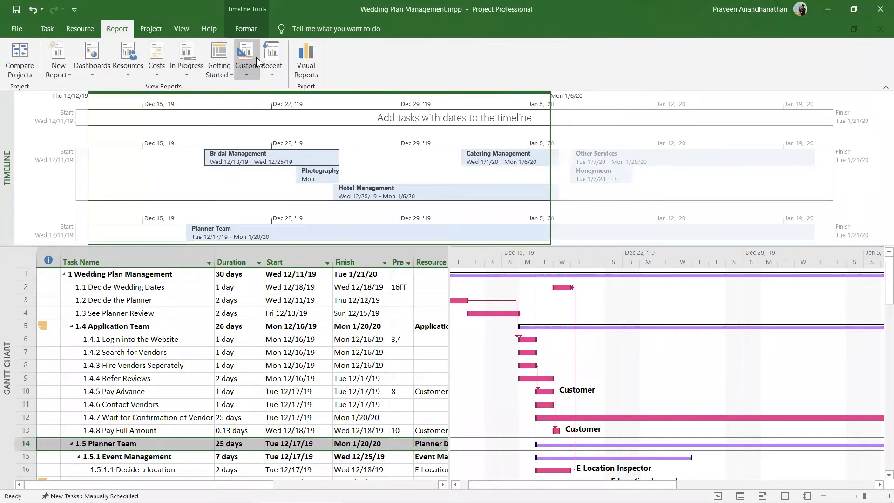
pyautogui.click(282, 73)
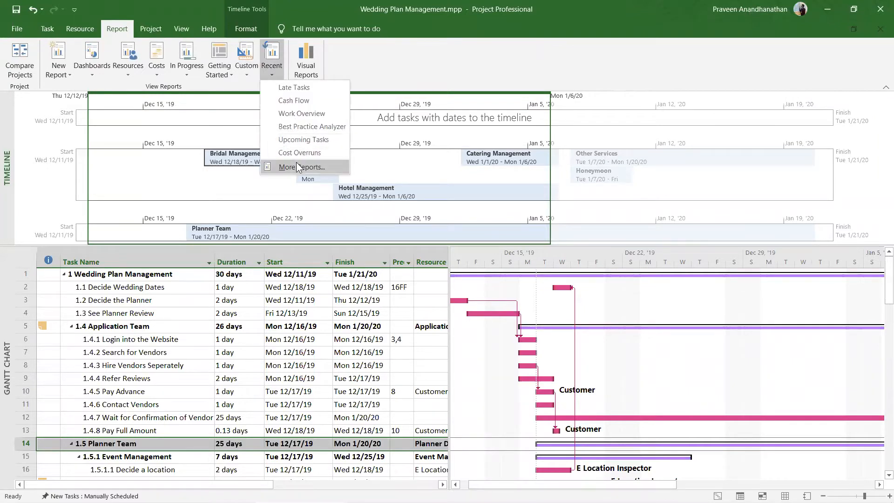
pyautogui.click(212, 77)
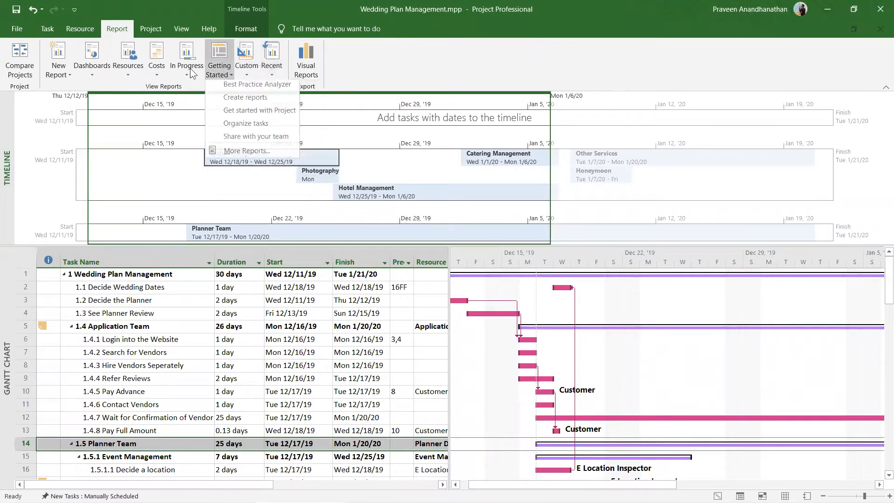
pyautogui.click(256, 139)
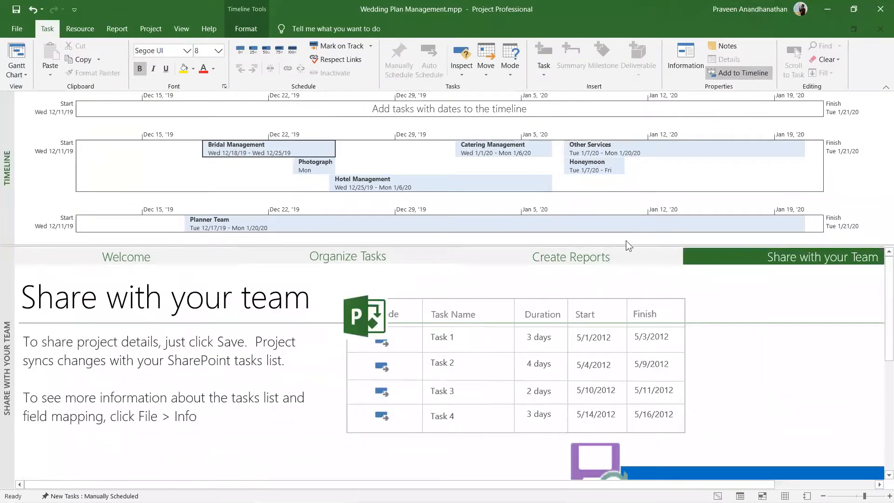
pyautogui.moveTo(625, 240); pyautogui.dragTo(642, 89)
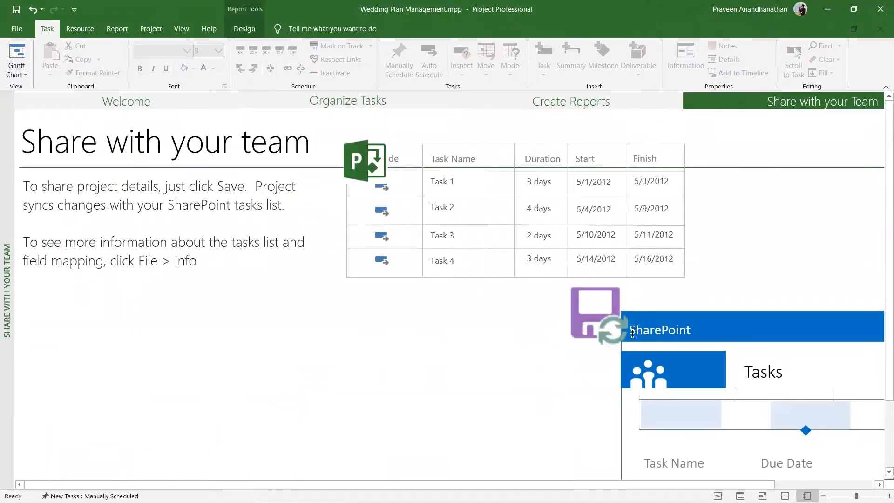
# Move the save icon below the report's sample task table and the SharePoint tasks graphic beneath the sharing text.
pyautogui.click(675, 315)
pyautogui.moveTo(675, 314); pyautogui.dragTo(471, 305)
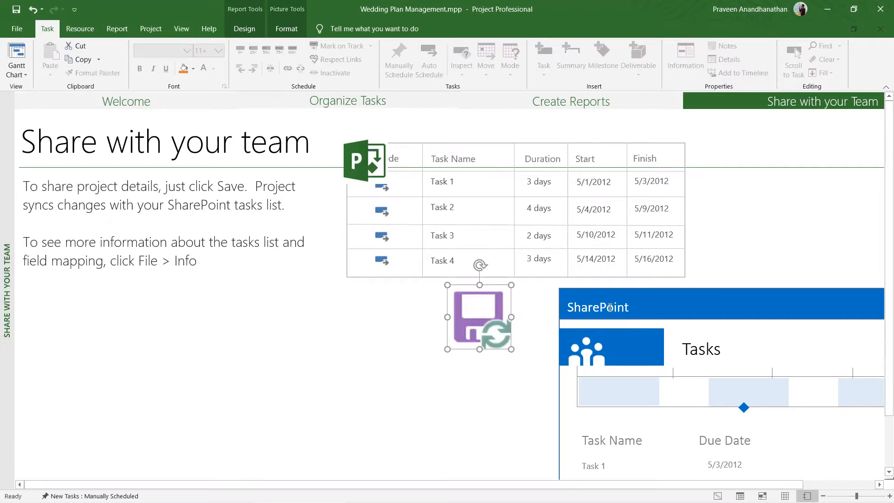
pyautogui.moveTo(610, 307)
pyautogui.mouseDown()
pyautogui.moveTo(545, 242)
pyautogui.moveTo(577, 212)
pyautogui.moveTo(651, 235)
pyautogui.moveTo(590, 243)
pyautogui.mouseUp()
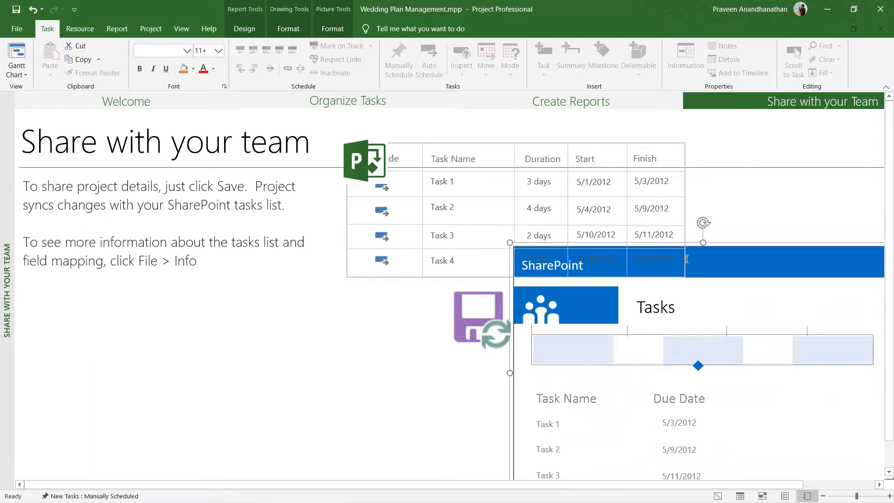
pyautogui.click(806, 224)
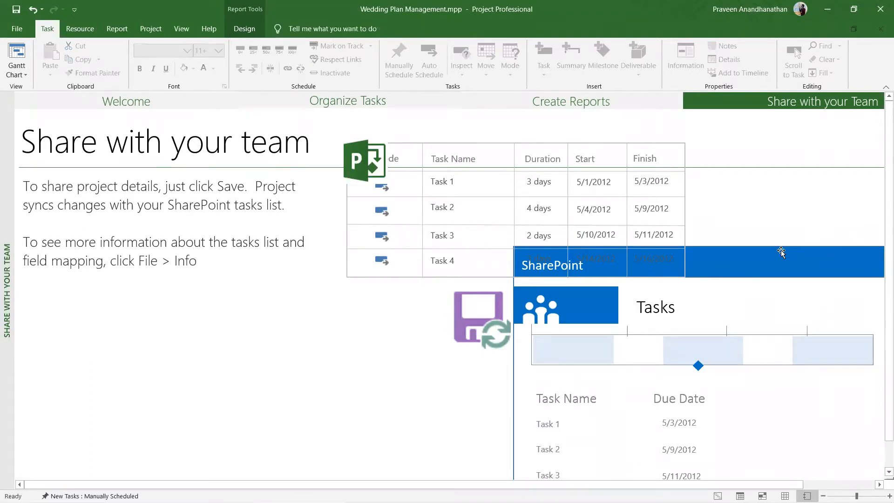
pyautogui.moveTo(746, 269); pyautogui.dragTo(291, 311)
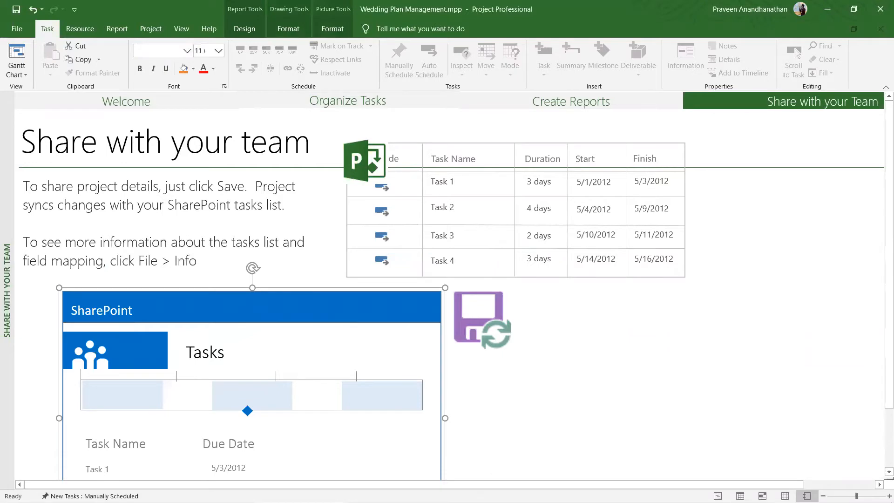
# Switch to Wedding Plan Management.xlsx in Excel and examine the exported task rows and the Summary column values.
pyautogui.click(477, 494)
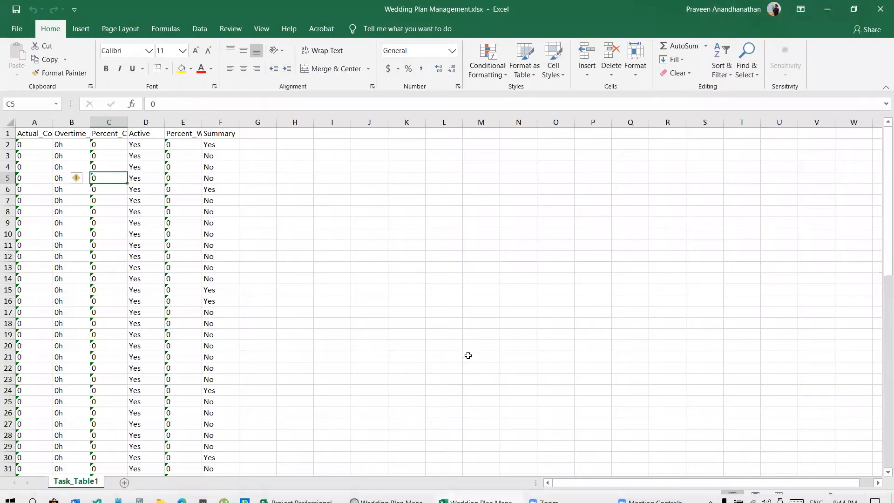
pyautogui.click(509, 267)
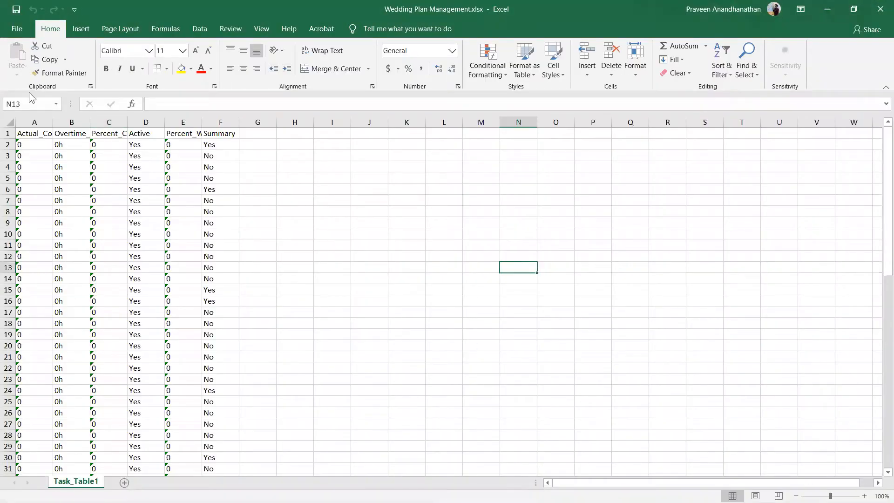
pyautogui.click(26, 141)
pyautogui.scroll(-2, 112, 202)
pyautogui.scroll(2, 111, 202)
pyautogui.scroll(-4, 111, 203)
pyautogui.scroll(4, 112, 202)
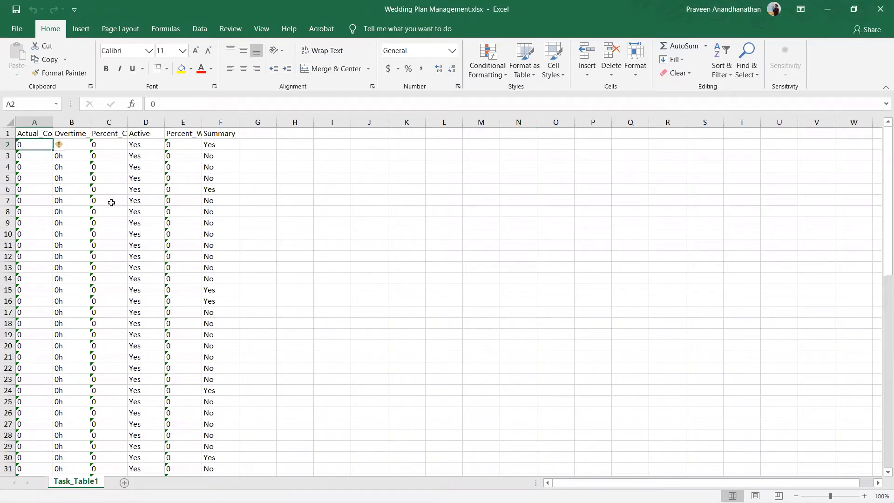
pyautogui.scroll(-16, 111, 203)
pyautogui.scroll(16, 112, 202)
pyautogui.click(222, 147)
pyautogui.press('Down')
pyautogui.press('Down')
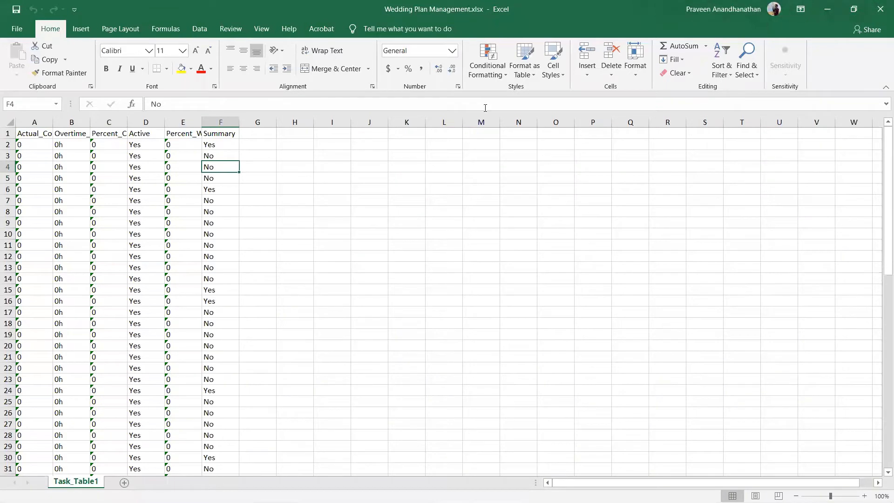
# Switch back to Project Professional and display the wedding plan in the Tracking Gantt view to examine its task names.
pyautogui.click(831, 6)
pyautogui.click(16, 73)
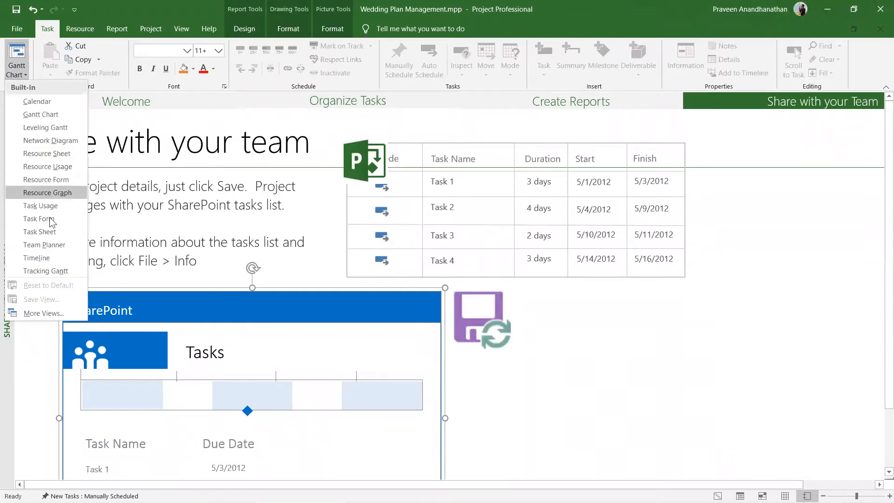
pyautogui.click(46, 271)
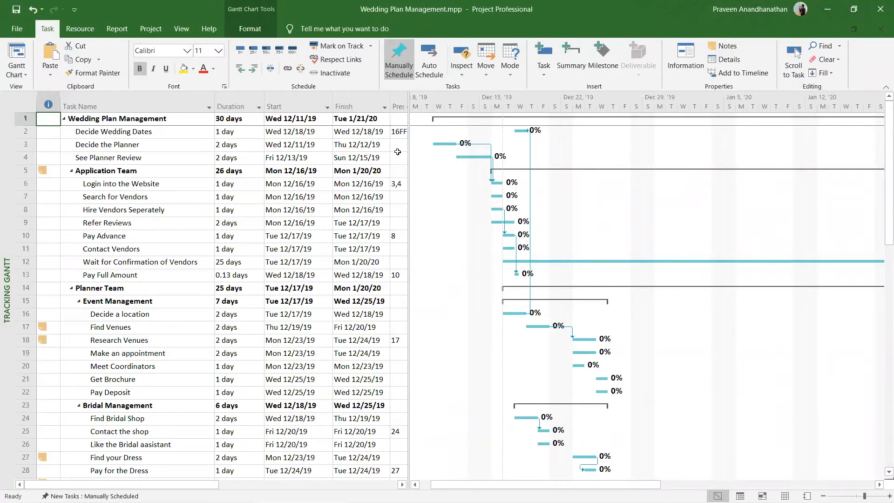
pyautogui.click(239, 144)
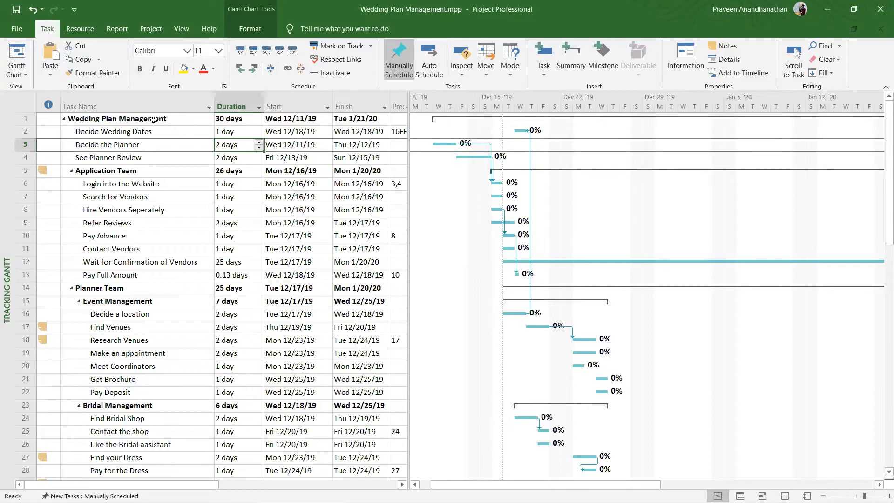
pyautogui.click(139, 117)
pyautogui.click(111, 103)
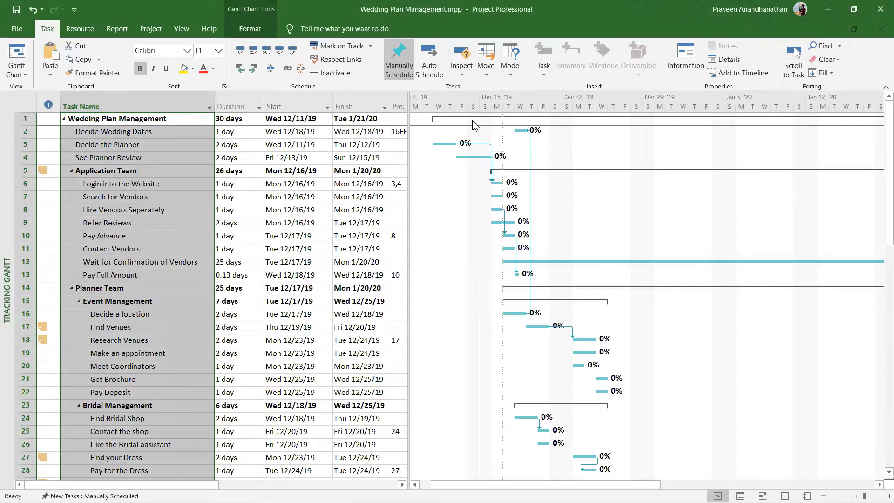
# Mark the Decide the Planner task progressively up to 100% complete in the Tracking Gantt.
pyautogui.click(447, 144)
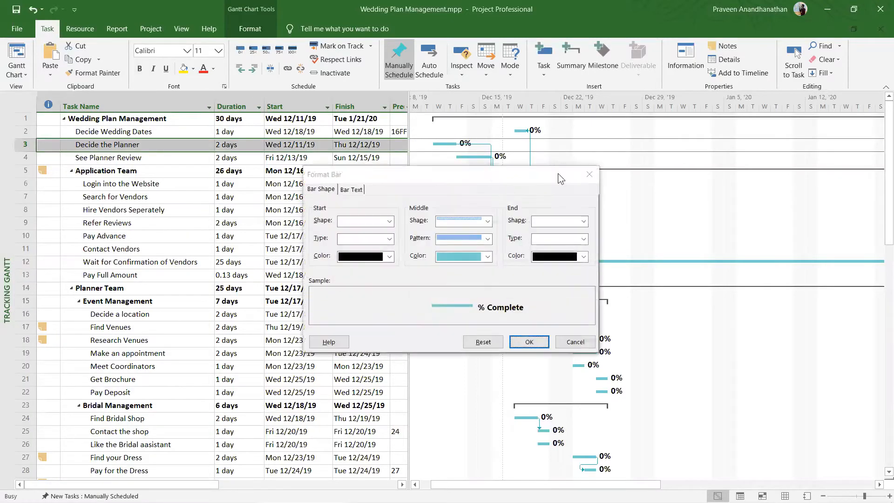
pyautogui.press('Escape')
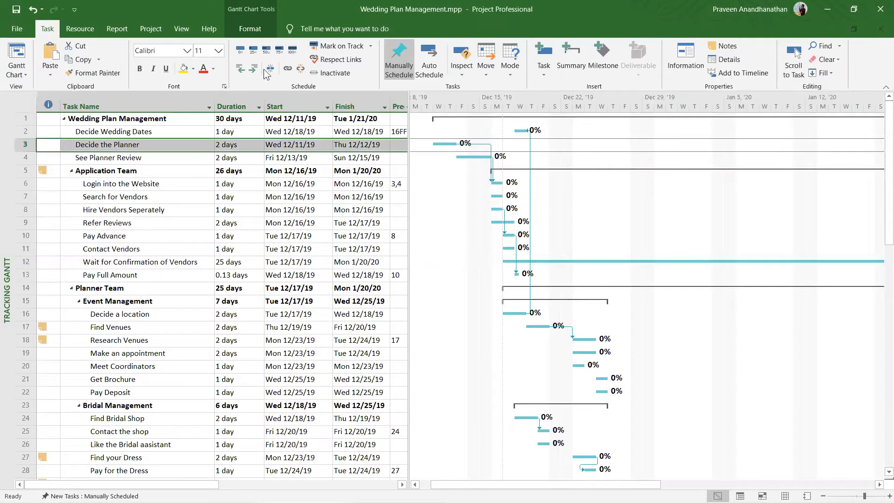
pyautogui.click(252, 51)
pyautogui.click(265, 51)
pyautogui.click(279, 50)
pyautogui.click(293, 54)
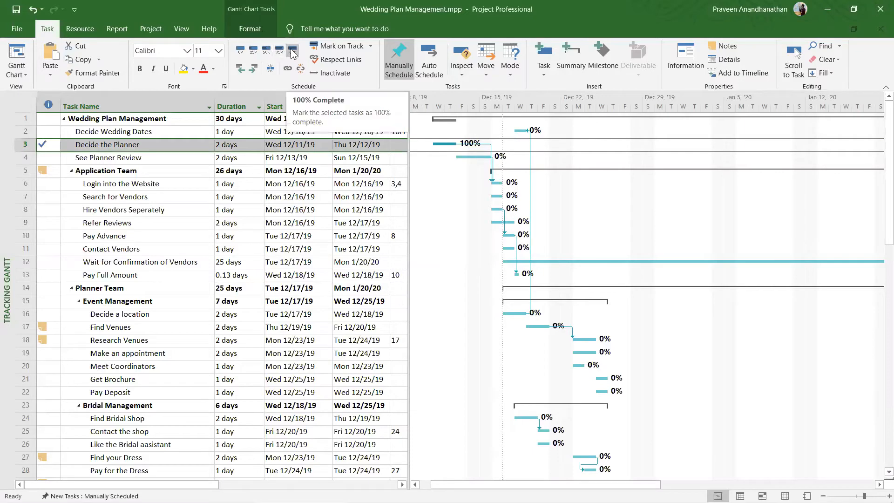
# Open the Task Details Form for Decide the Planner, try a 4-day duration and the date options, and discard the changes.
pyautogui.click(731, 61)
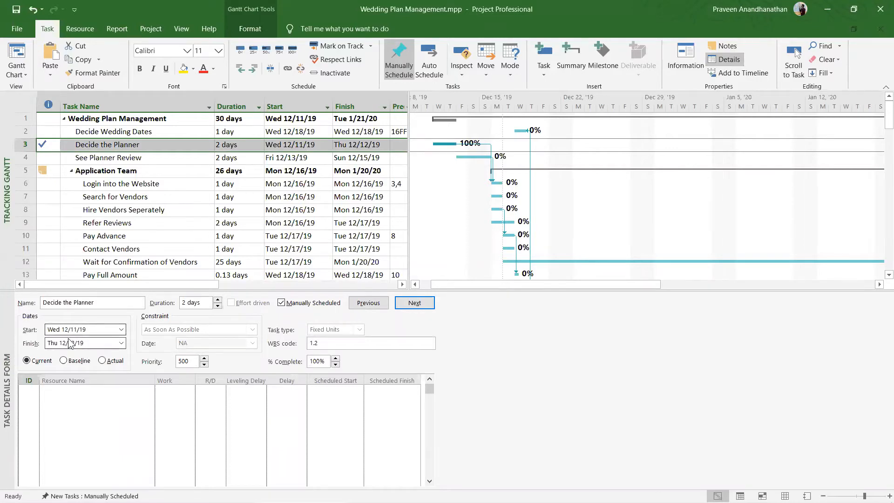
pyautogui.click(94, 374)
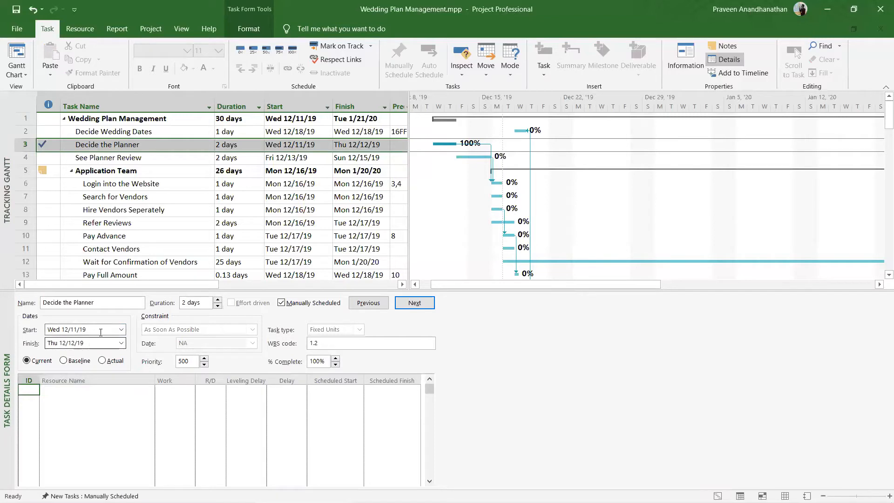
pyautogui.click(218, 300)
pyautogui.click(218, 300)
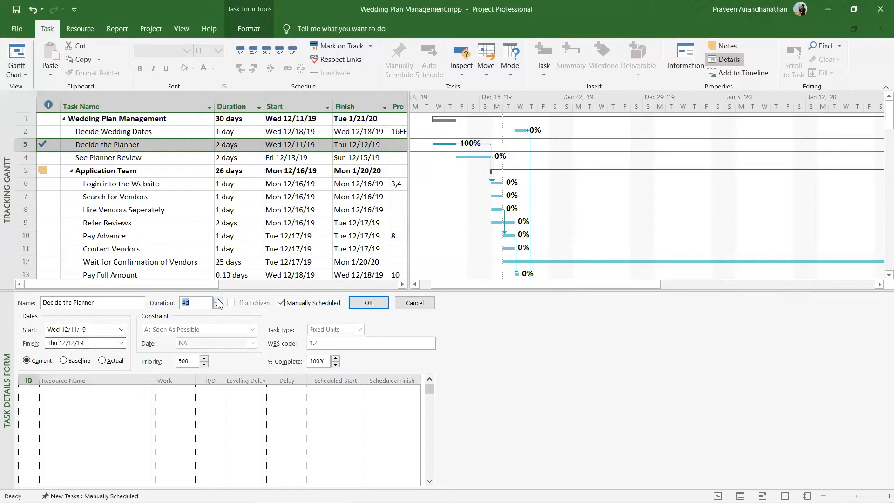
pyautogui.click(218, 306)
pyautogui.click(121, 329)
pyautogui.click(120, 331)
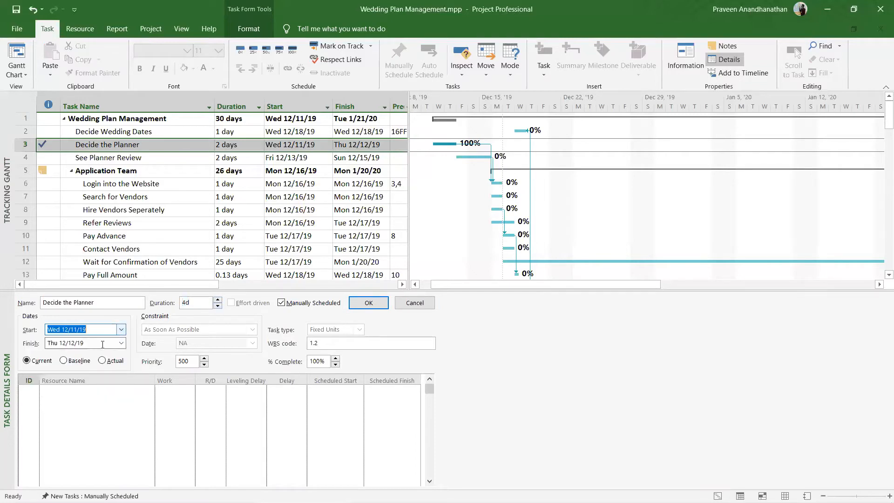
pyautogui.click(71, 360)
pyautogui.click(102, 360)
pyautogui.click(27, 361)
pyautogui.click(414, 302)
pyautogui.doubleClick(441, 291)
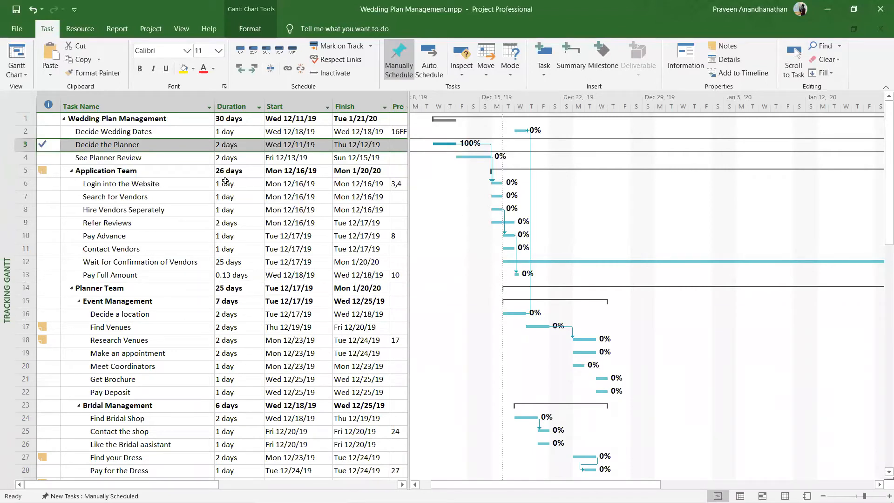
pyautogui.click(112, 29)
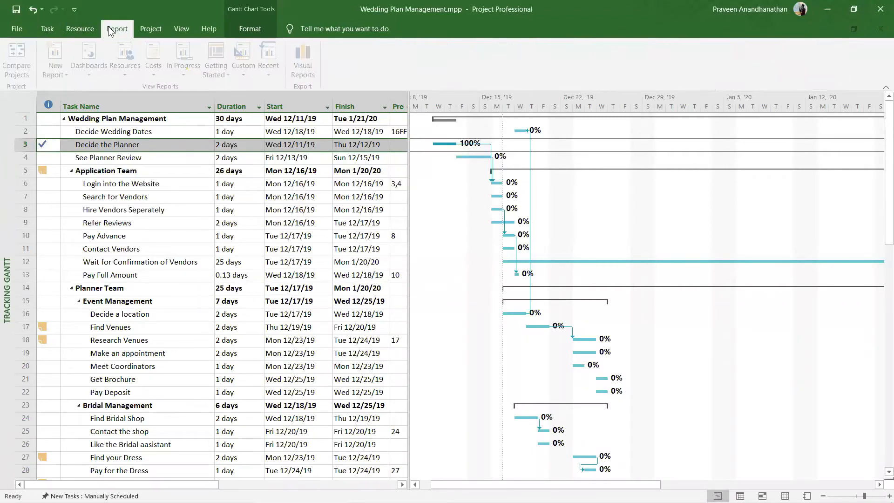
pyautogui.click(150, 29)
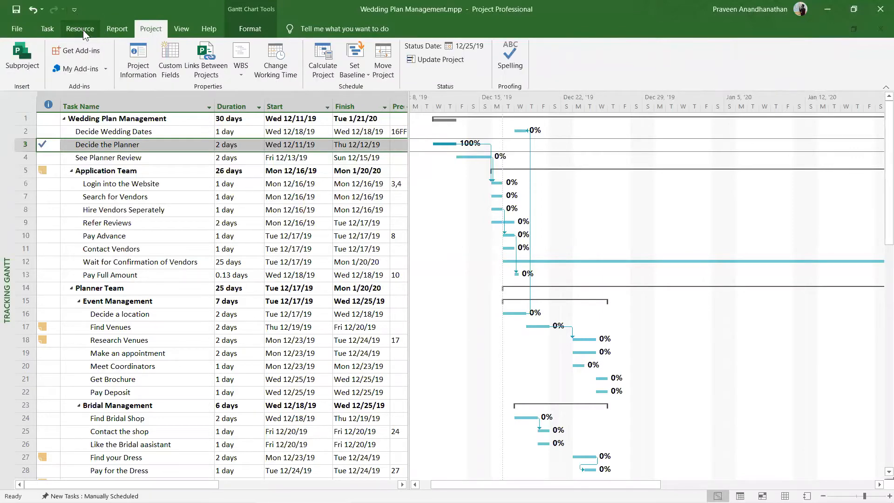
pyautogui.click(13, 29)
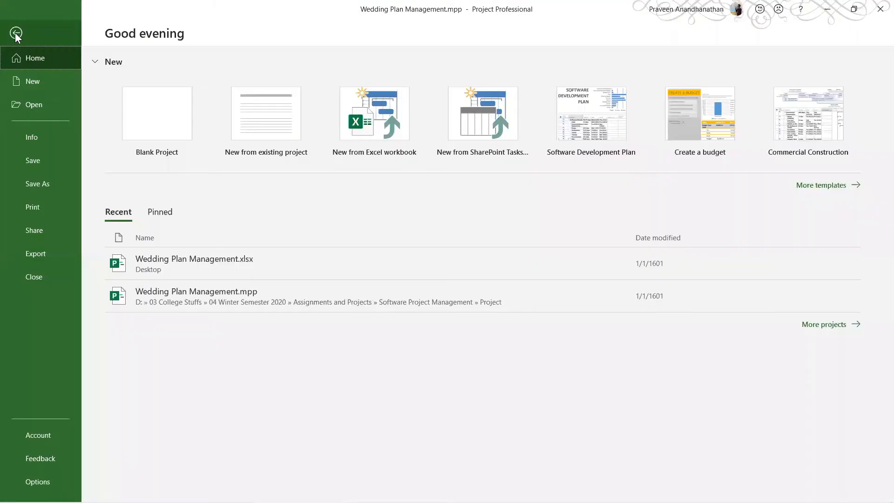
pyautogui.click(44, 31)
# Examine the Ring resource's allocation in the Resource Graph, alternating with the Tracking Gantt view.
pyautogui.click(45, 29)
pyautogui.click(23, 74)
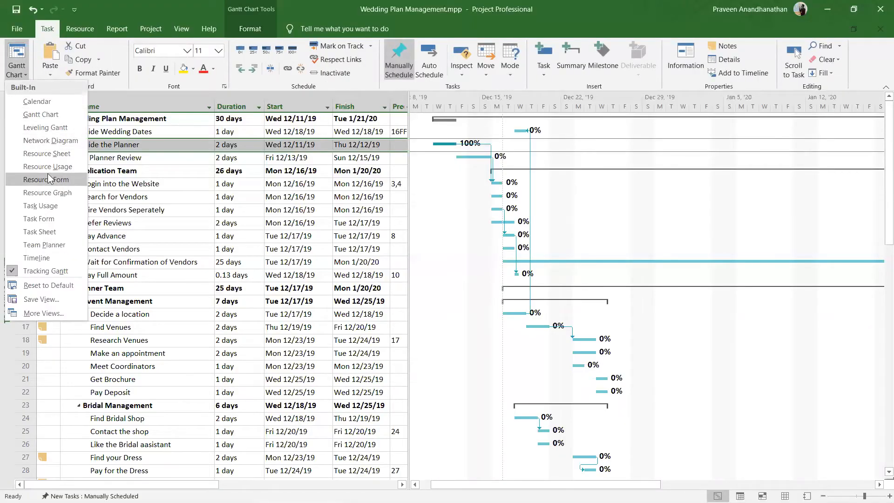
pyautogui.click(55, 194)
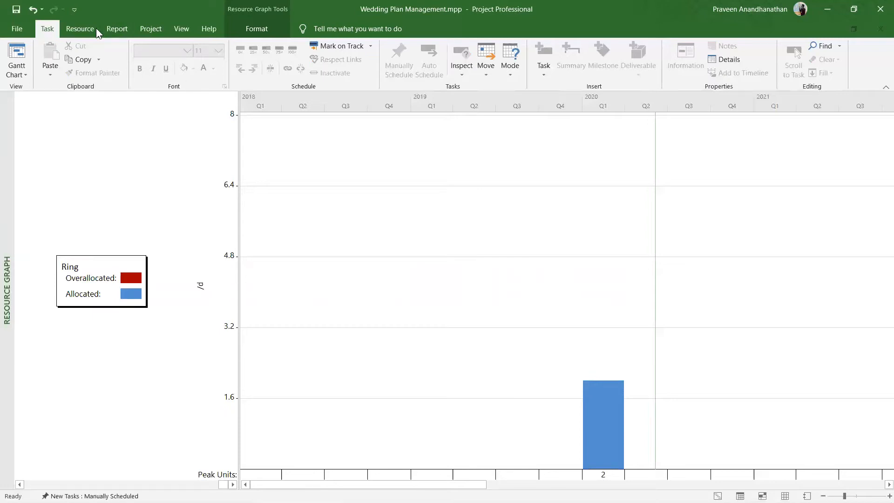
pyautogui.click(17, 52)
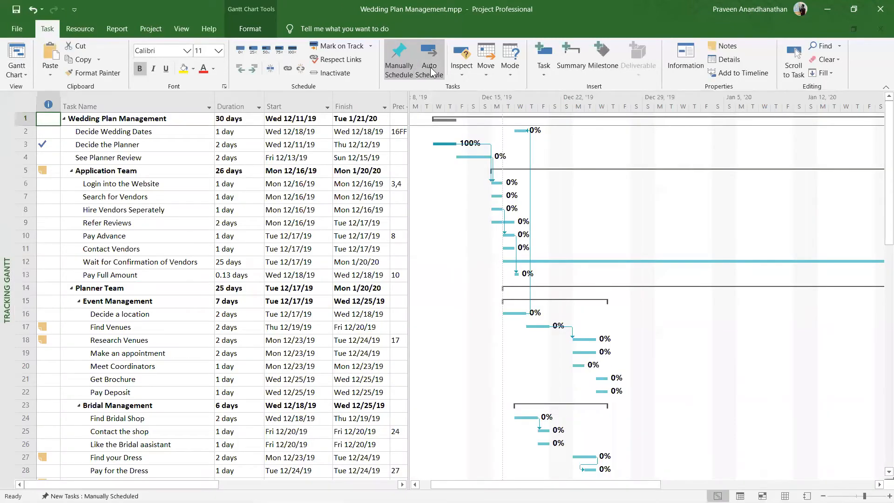
pyautogui.click(16, 70)
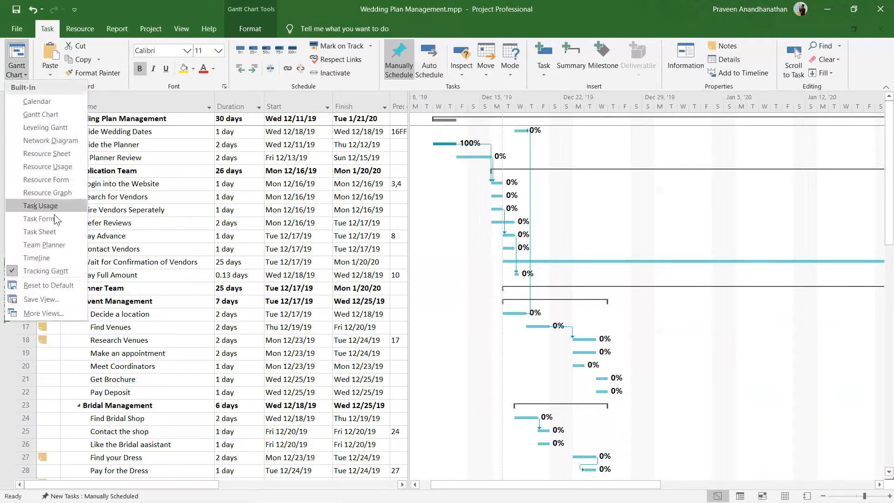
pyautogui.click(64, 194)
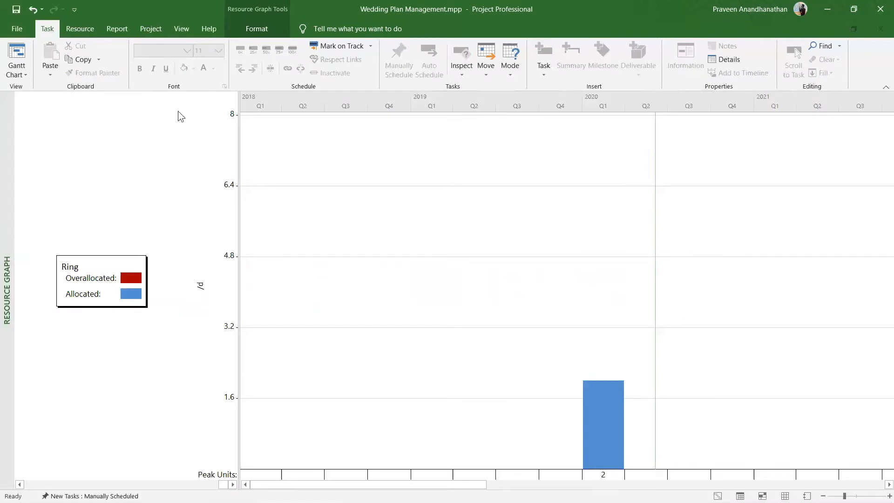
# Open the Resource Sheet and examine the work resources' rates and the Venue, Dress, Band and Ring material resources.
pyautogui.click(17, 72)
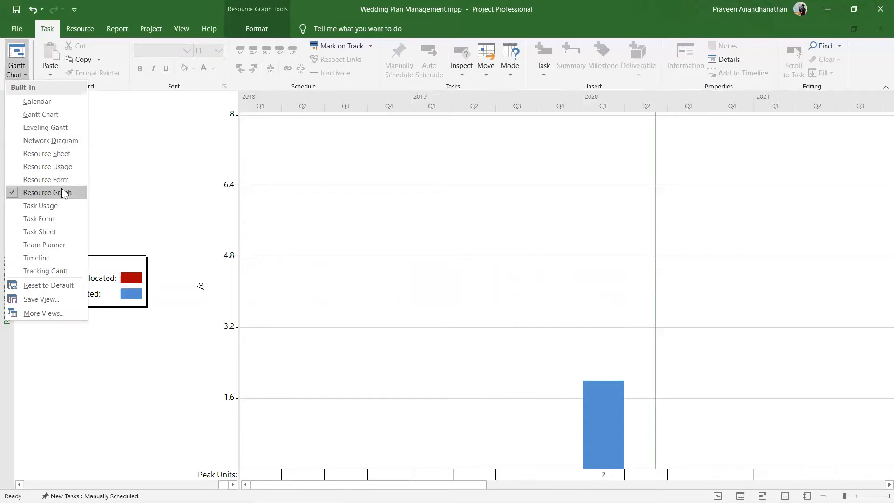
pyautogui.click(62, 155)
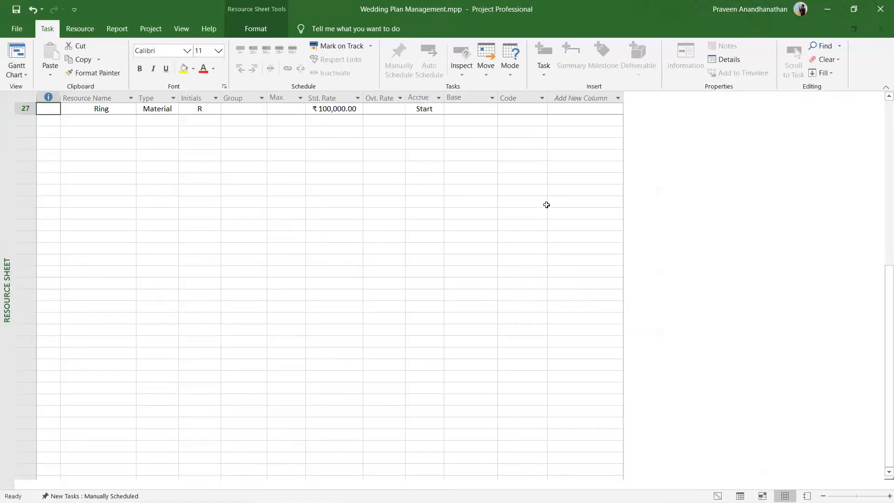
pyautogui.scroll(10, 178, 191)
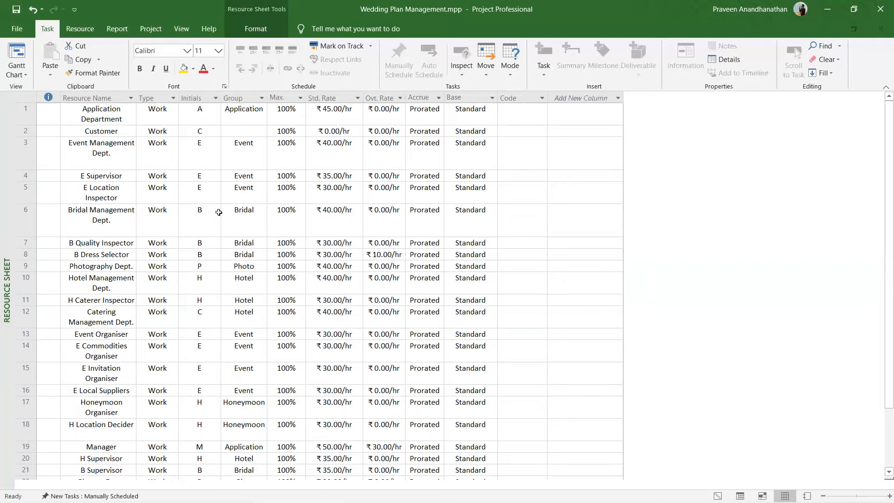
pyautogui.scroll(-2, 219, 212)
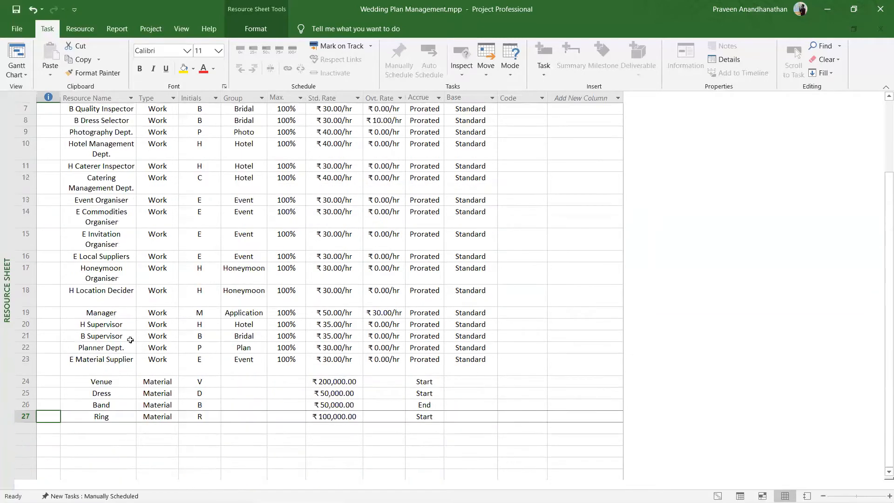
pyautogui.click(106, 386)
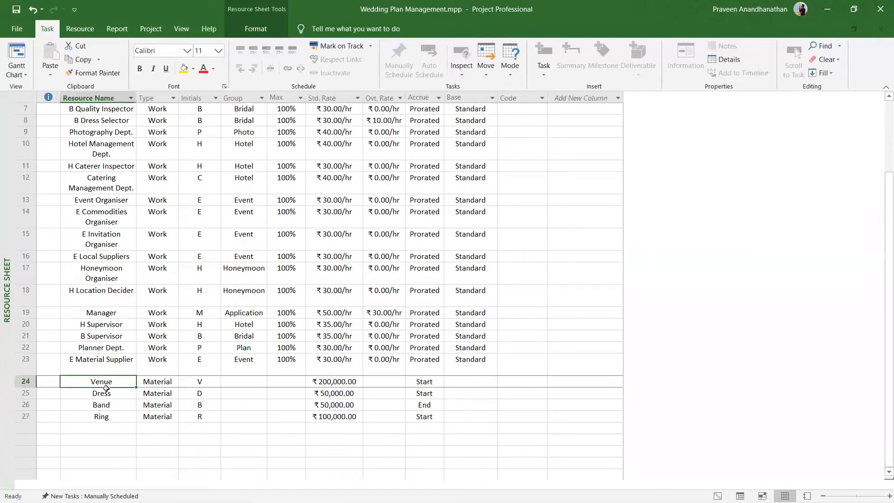
pyautogui.click(110, 394)
pyautogui.click(104, 408)
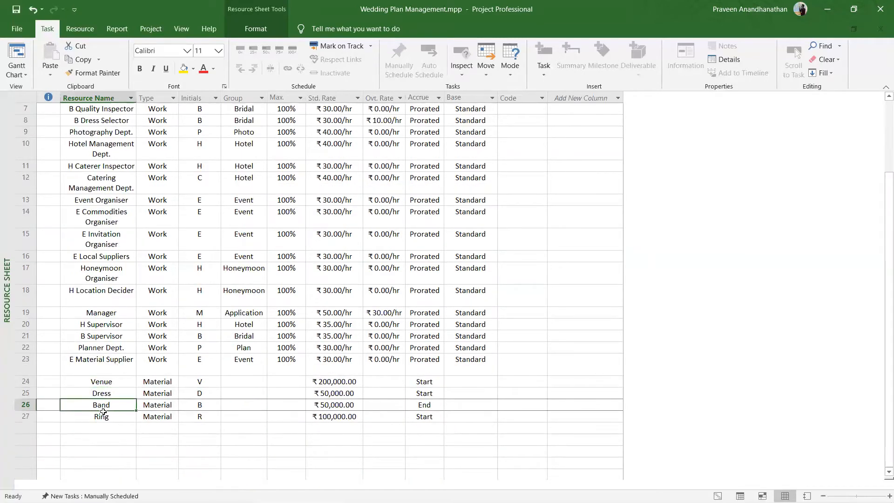
pyautogui.click(102, 417)
pyautogui.scroll(2, 101, 417)
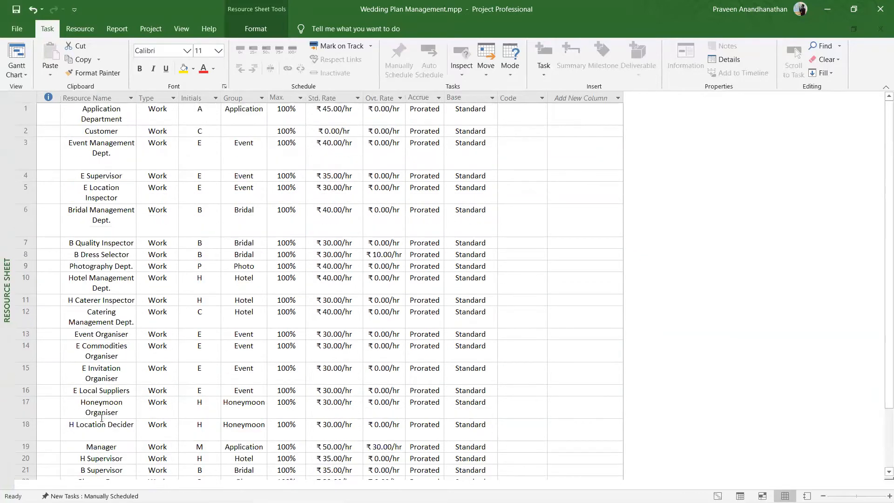
pyautogui.scroll(-1, 238, 316)
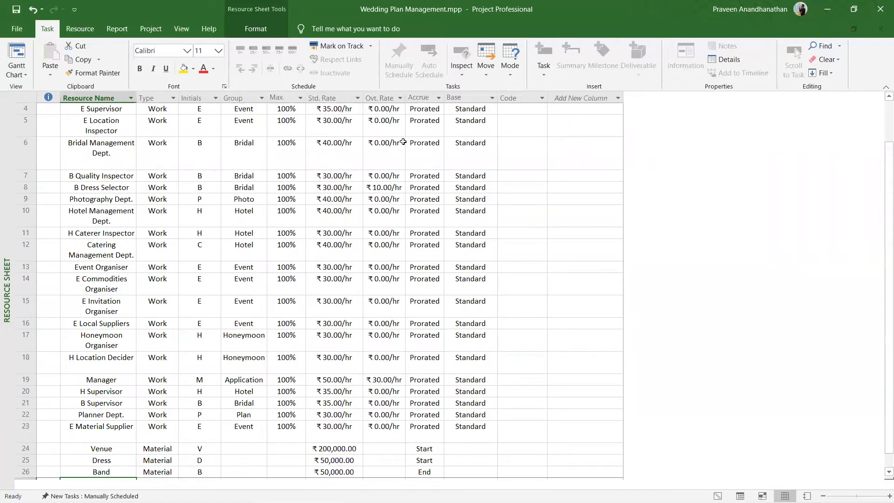
pyautogui.scroll(-1, 384, 150)
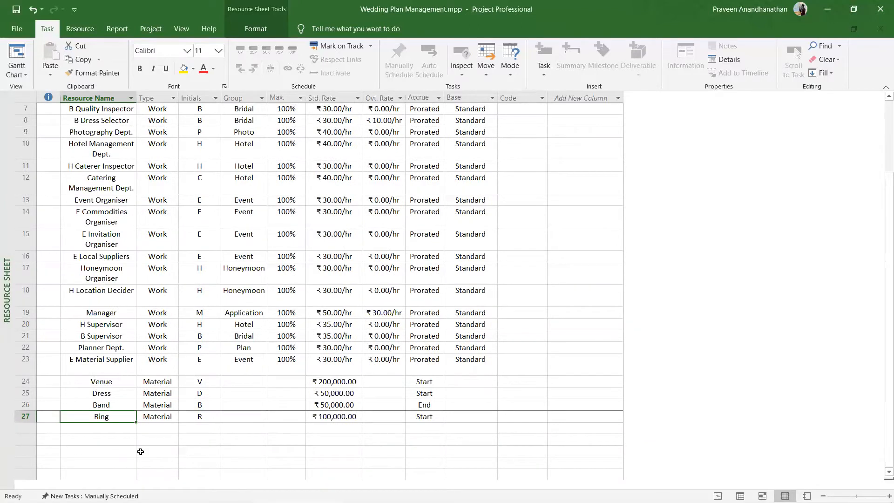
# Add a new resource named ring2 directly below Ring in the Resource Sheet.
pyautogui.click(109, 426)
pyautogui.write('ring2')
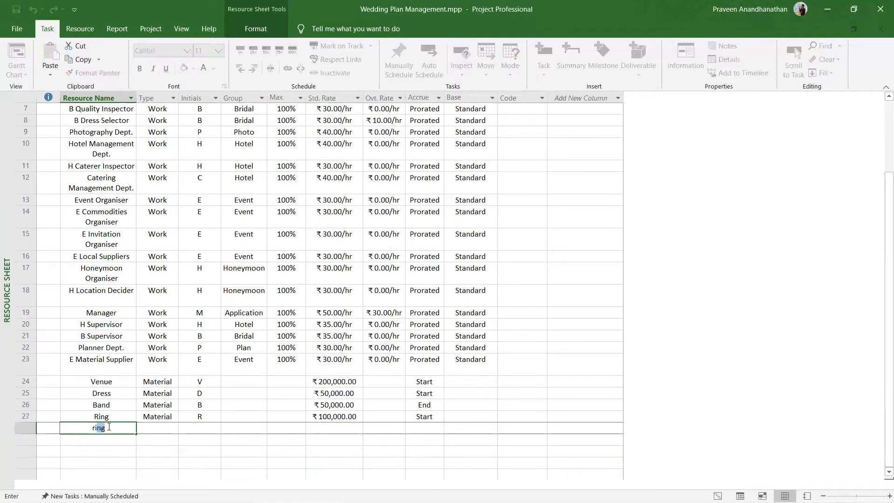
pyautogui.press('Tab')
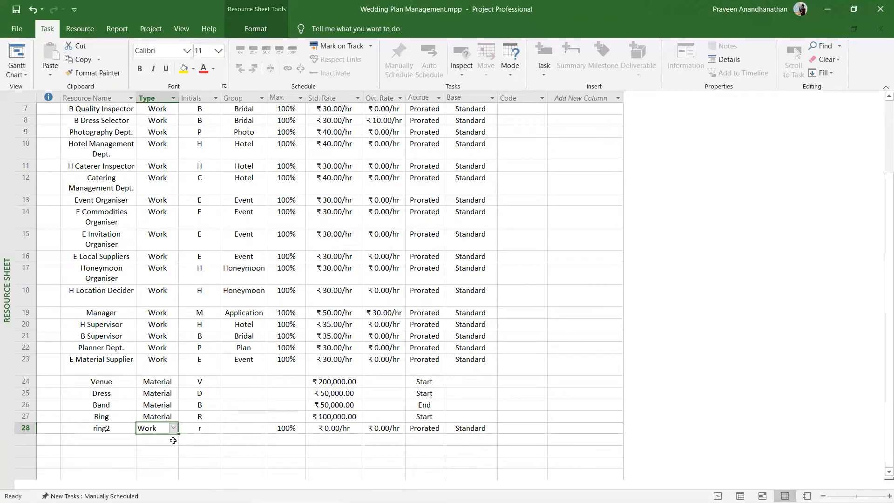
pyautogui.scroll(-1, 173, 440)
pyautogui.scroll(-1, 173, 440)
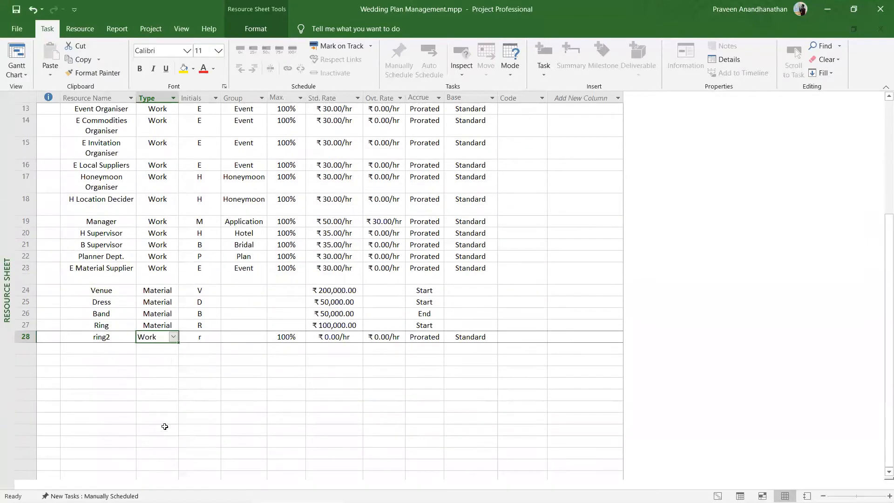
# Open the Resource Usage view and examine the task assignments and work hours of each resource.
pyautogui.click(16, 74)
pyautogui.click(35, 166)
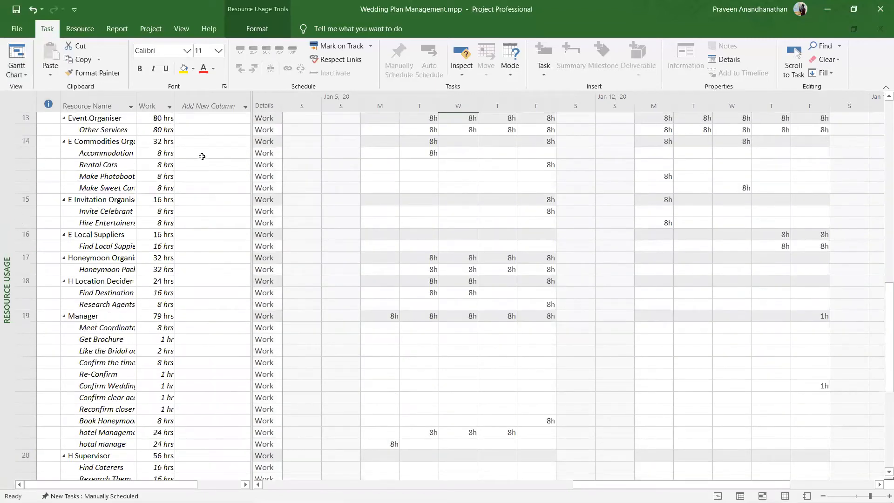
pyautogui.scroll(1, 202, 156)
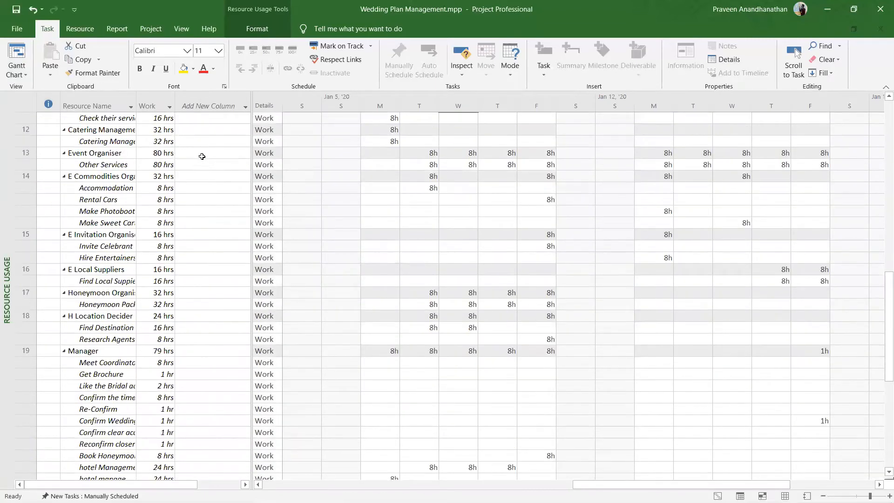
pyautogui.scroll(9, 202, 157)
pyautogui.scroll(-6, 202, 156)
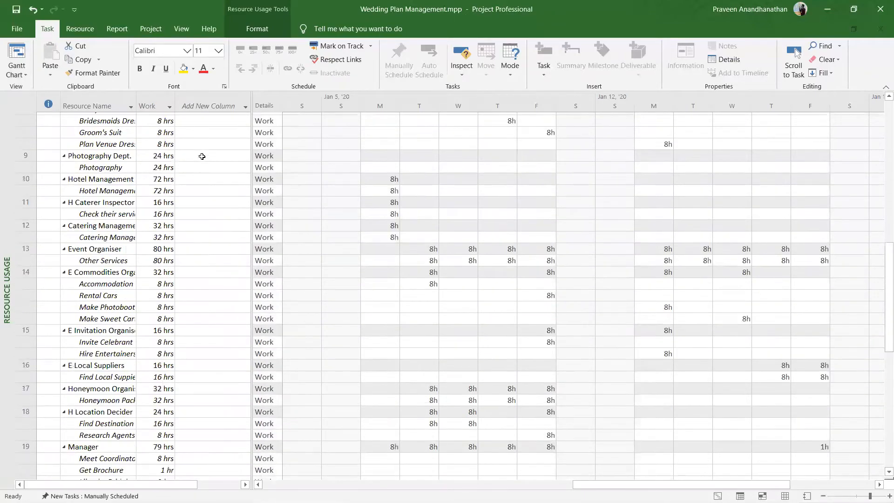
# Examine the work assignments of the remaining resources in the Resource Usage view, down to ring2.
pyautogui.scroll(-10, 202, 157)
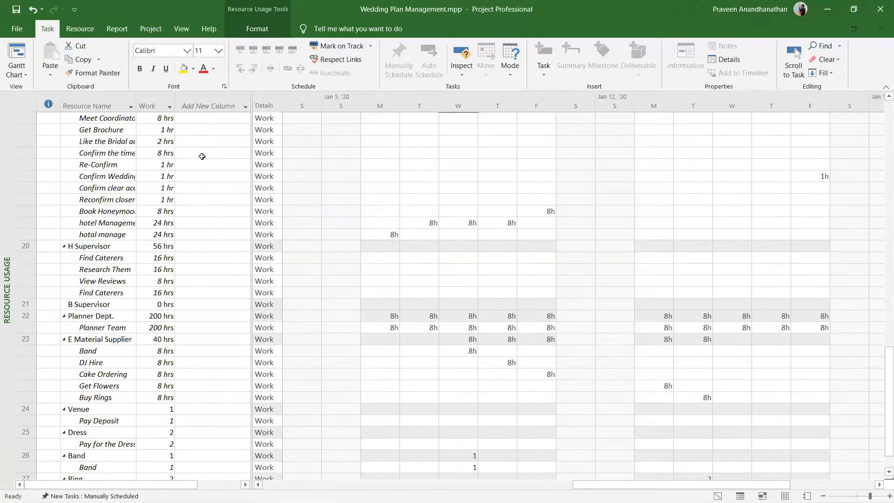
pyautogui.scroll(-1, 202, 156)
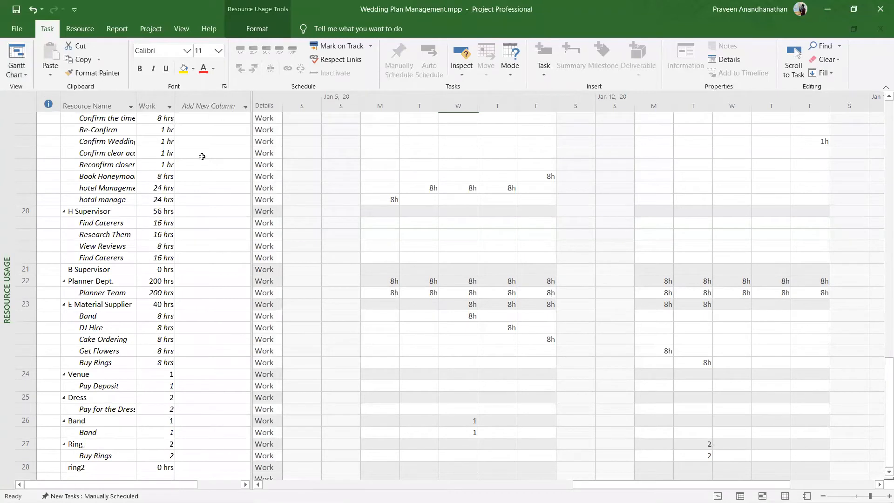
pyautogui.click(528, 154)
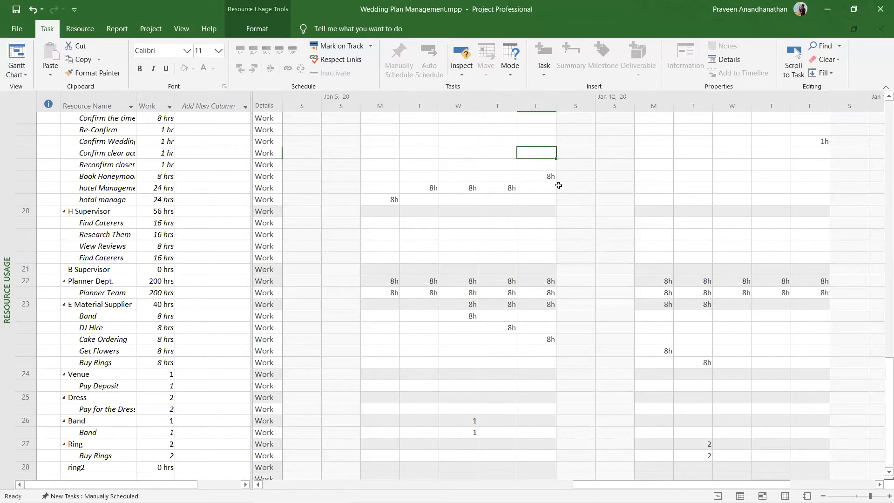
# View the project in the Task Form and switch to the Resource Form for the Application Department.
pyautogui.click(12, 75)
pyautogui.click(61, 217)
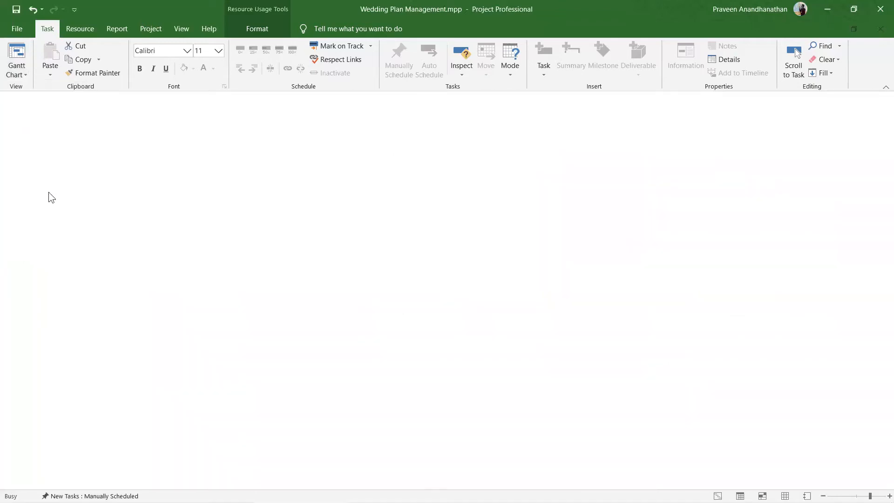
pyautogui.click(16, 73)
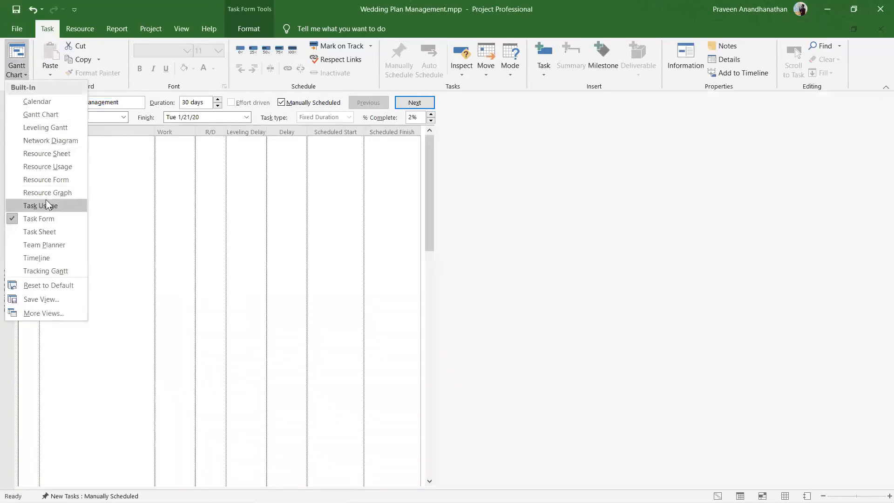
pyautogui.click(47, 180)
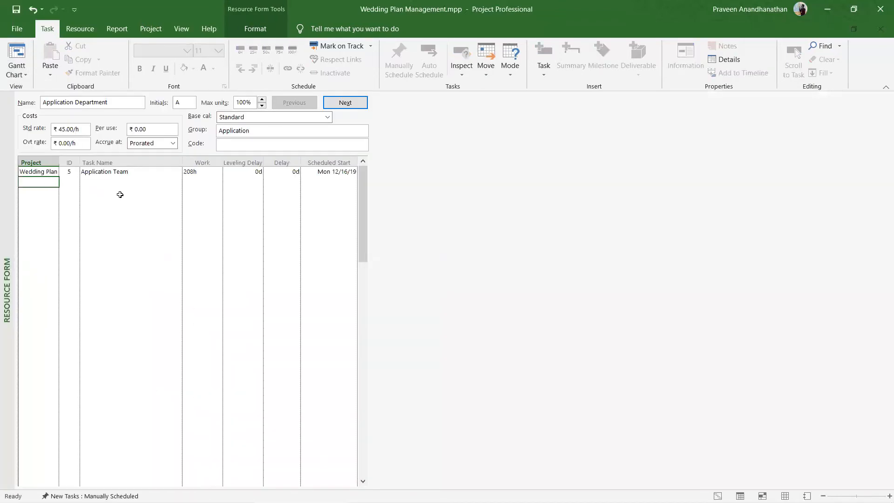
# View the notes of the Application Team task assigned to the Application Department and close its task information.
pyautogui.click(108, 101)
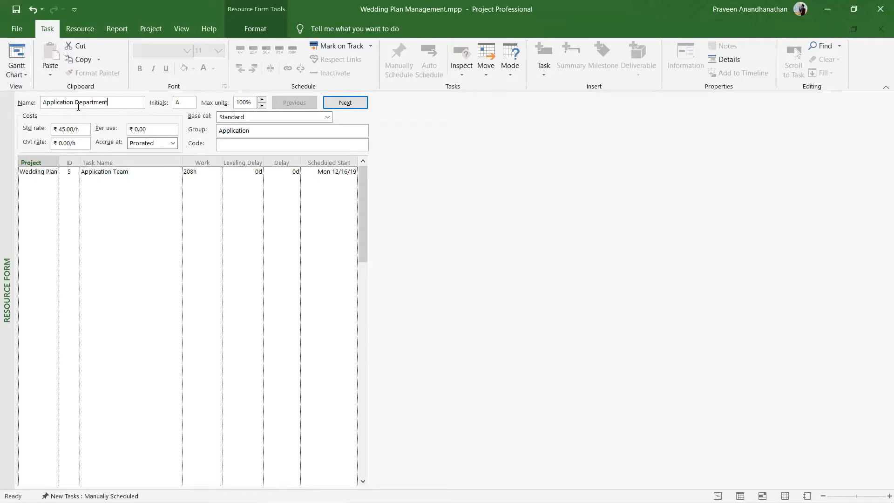
pyautogui.click(38, 172)
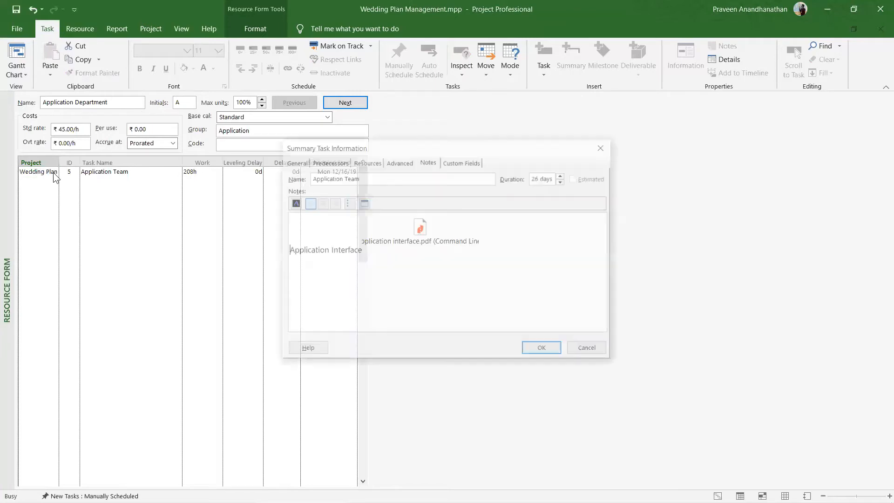
pyautogui.click(607, 151)
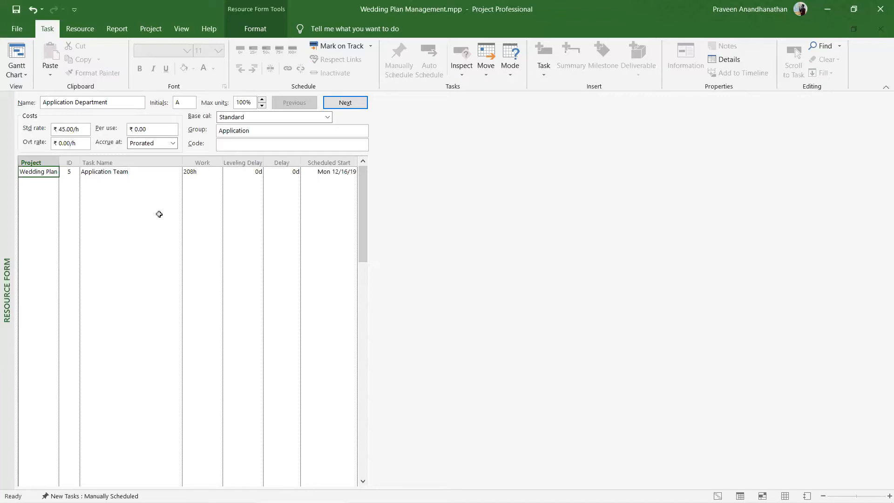
# Show the Work details of the Application Department's assignment in the Resource Form.
pyautogui.rightClick(37, 175)
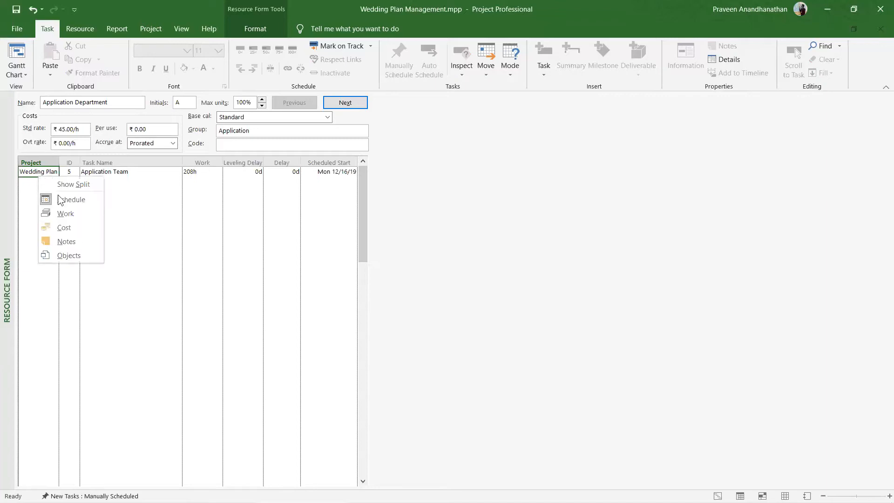
pyautogui.click(62, 213)
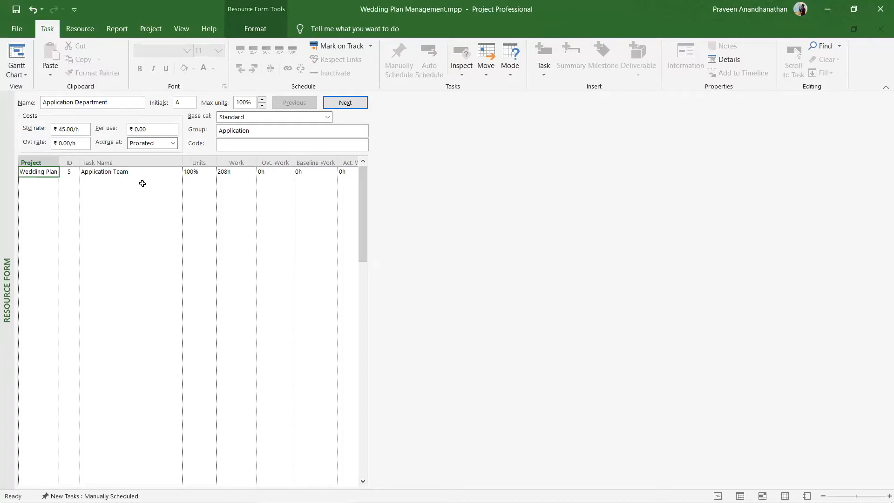
pyautogui.rightClick(35, 174)
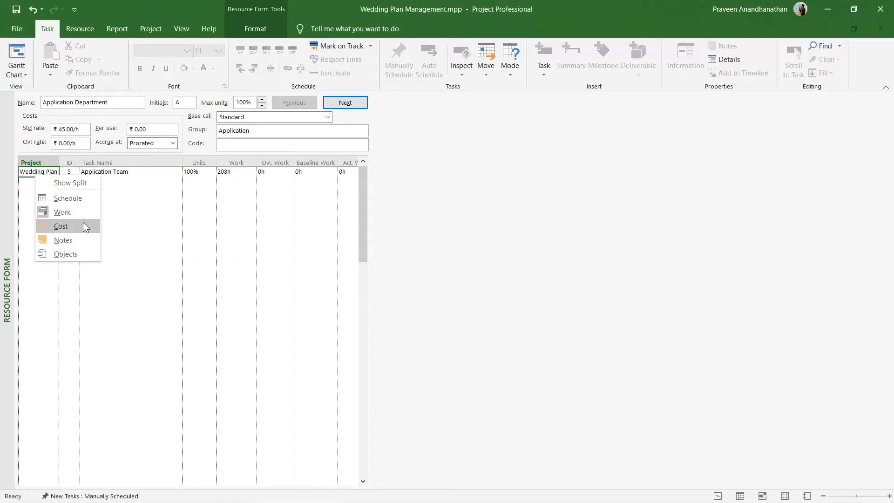
pyautogui.click(129, 237)
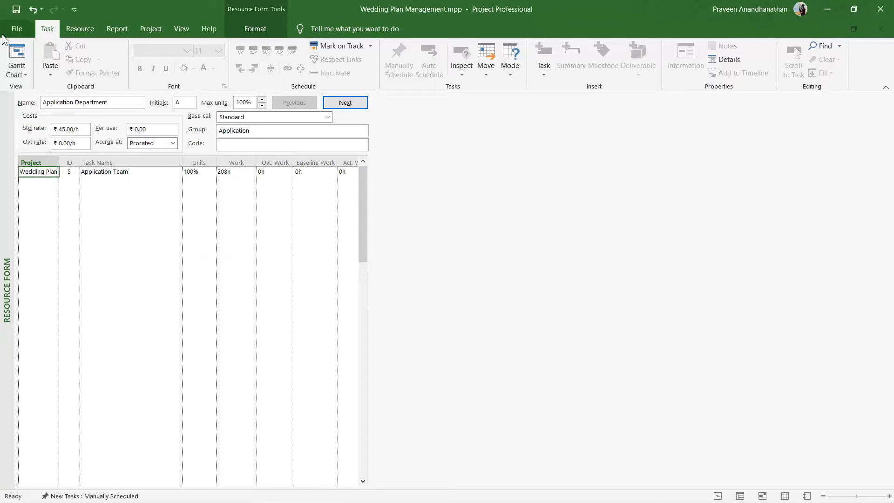
# Examine the resource assignments in the Team Planner view and return to the Gantt Chart view.
pyautogui.click(23, 73)
pyautogui.click(71, 246)
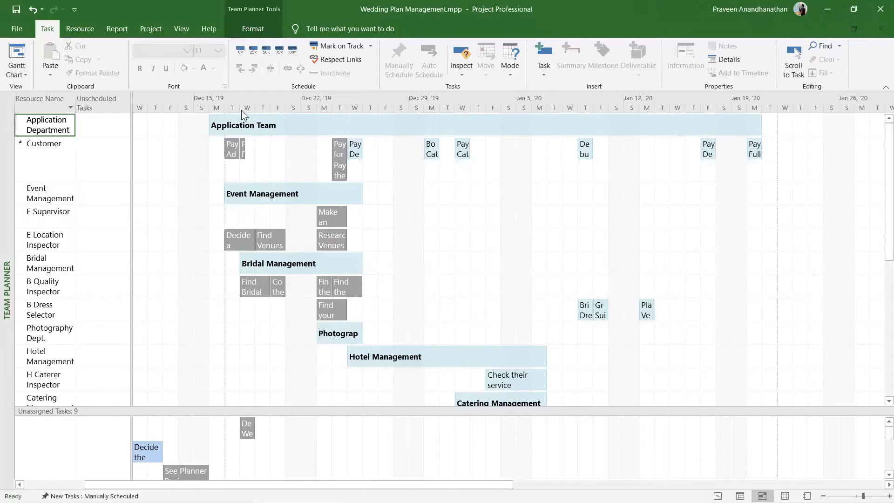
pyautogui.moveTo(236, 123)
pyautogui.click(19, 75)
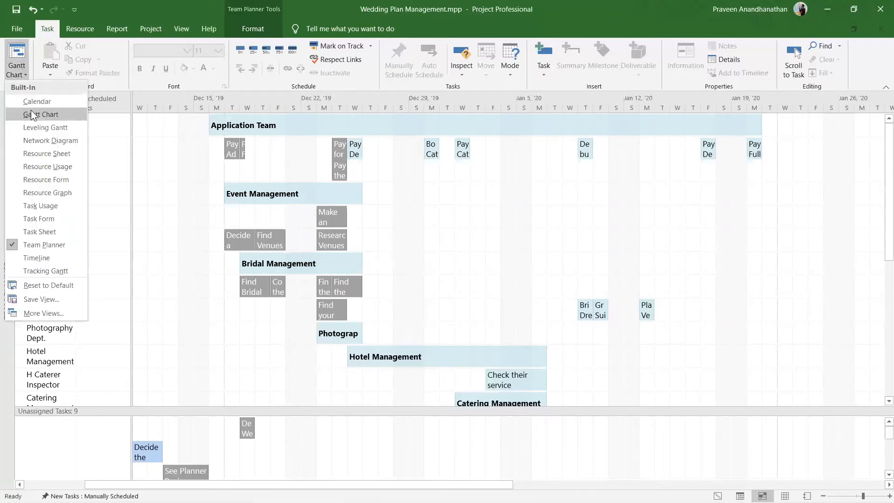
pyautogui.click(31, 114)
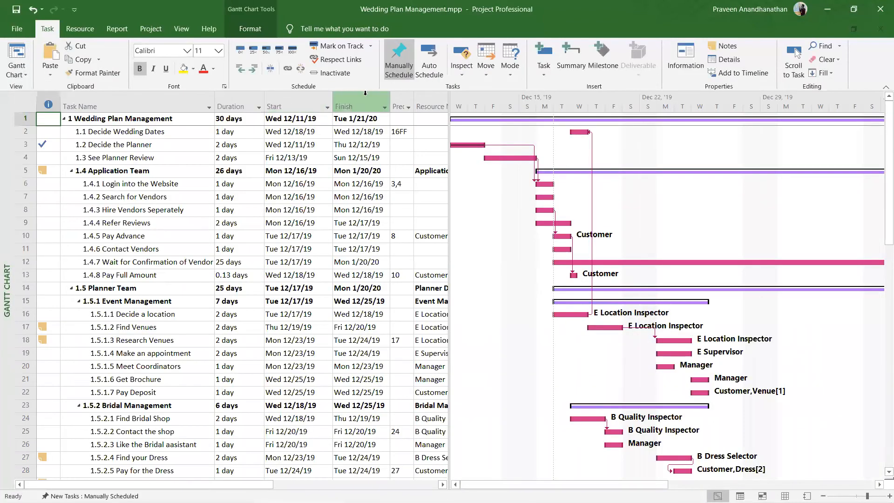
# Examine the options for moving the Wedding Plan Management task forward or back, checking its outline and start date.
pyautogui.click(486, 74)
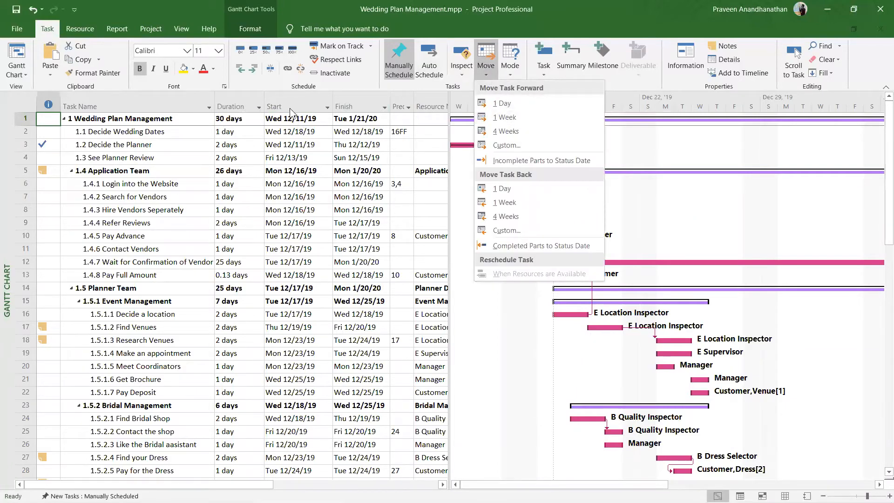
pyautogui.click(279, 99)
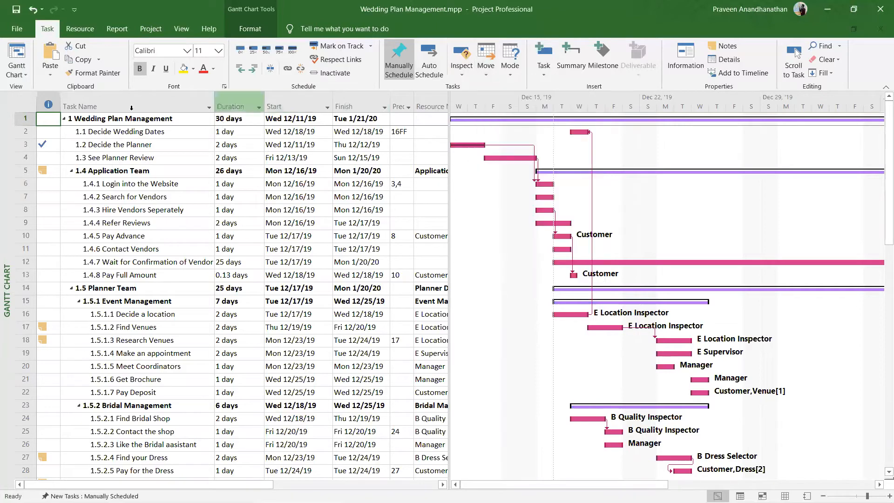
pyautogui.click(65, 120)
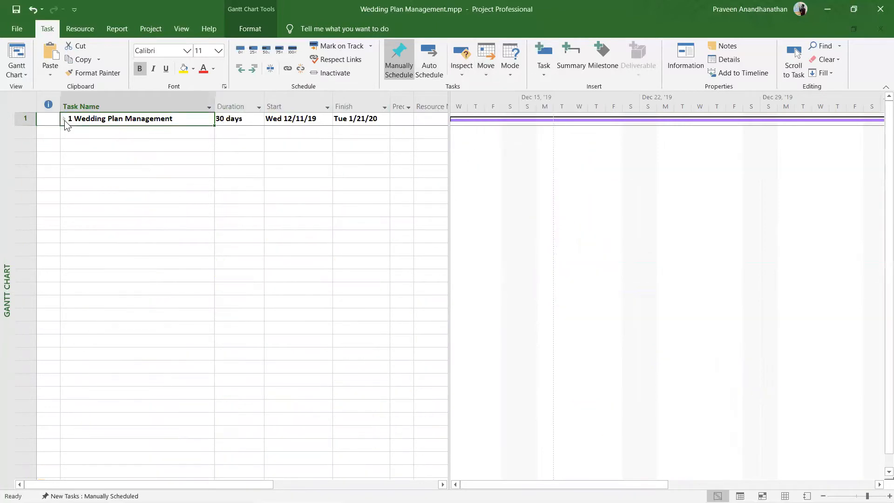
pyautogui.click(64, 119)
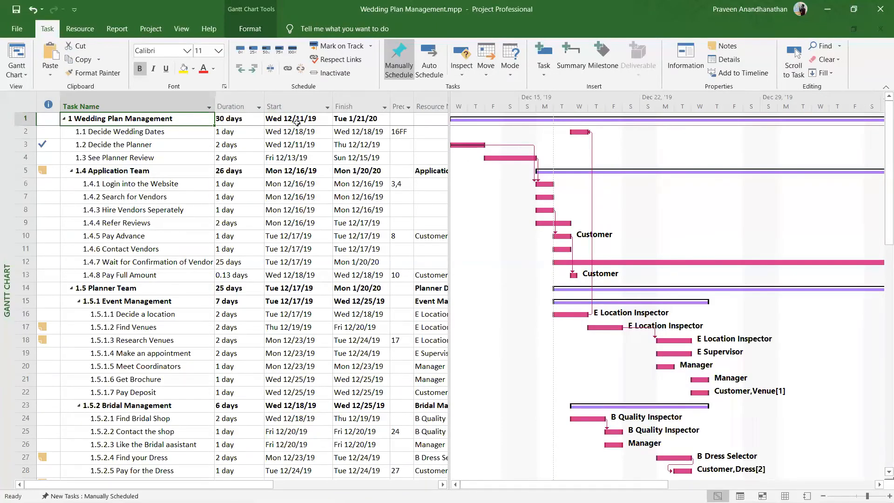
pyautogui.click(297, 120)
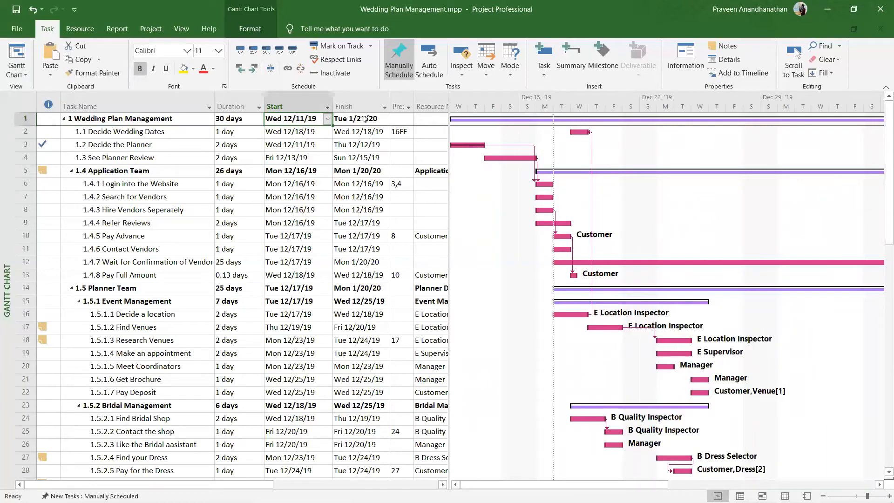
pyautogui.click(484, 69)
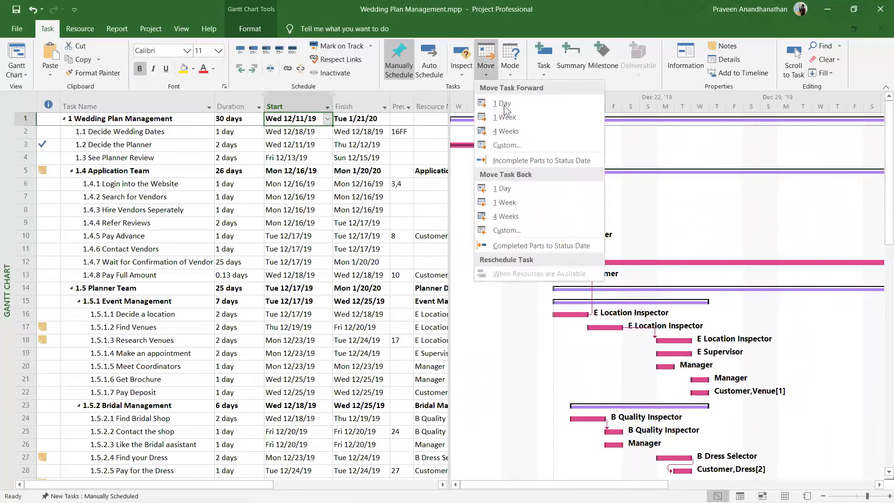
pyautogui.click(506, 131)
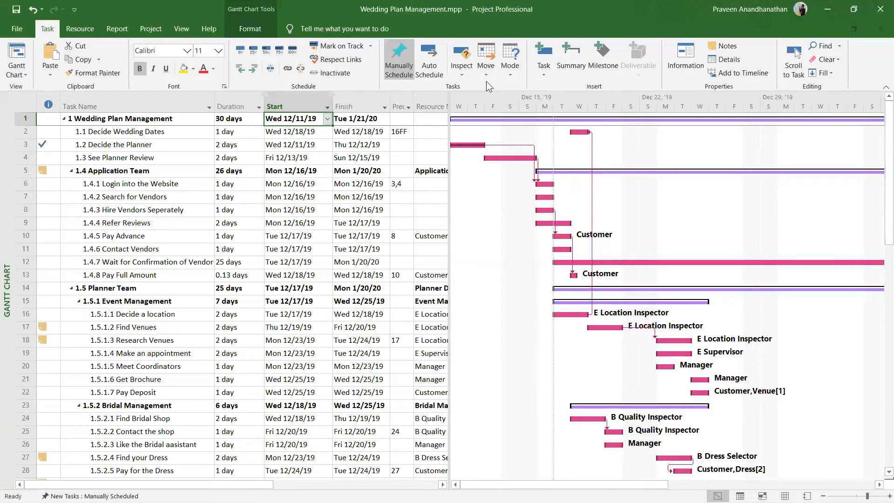
pyautogui.click(485, 74)
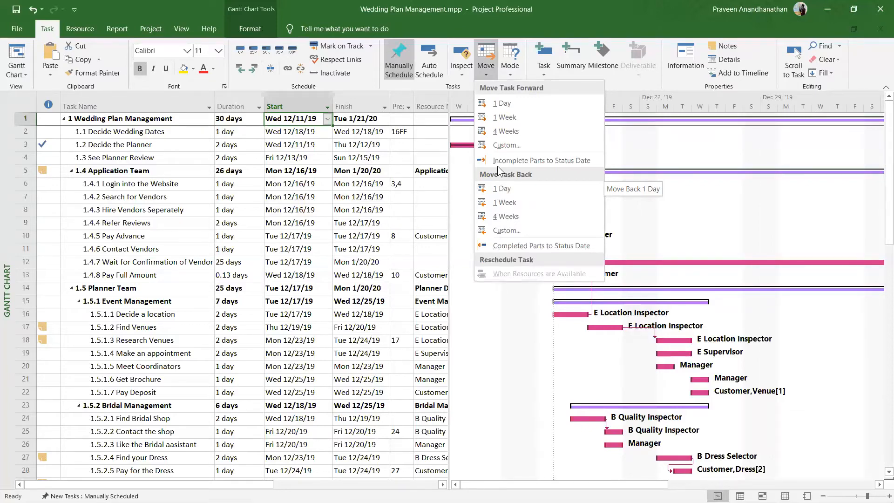
pyautogui.click(102, 7)
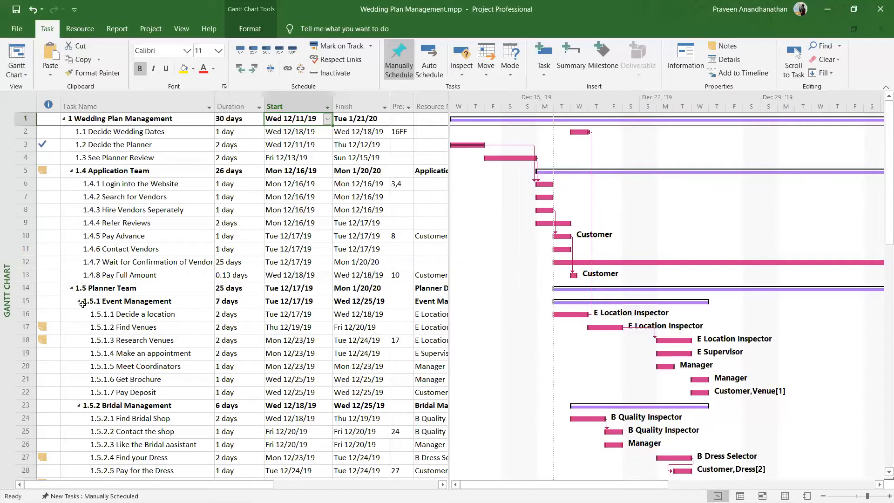
# Collapse the Photography subtasks, and collapse and re-expand the Planner Team and Wedding Plan Management summary tasks.
pyautogui.scroll(-2, 124, 332)
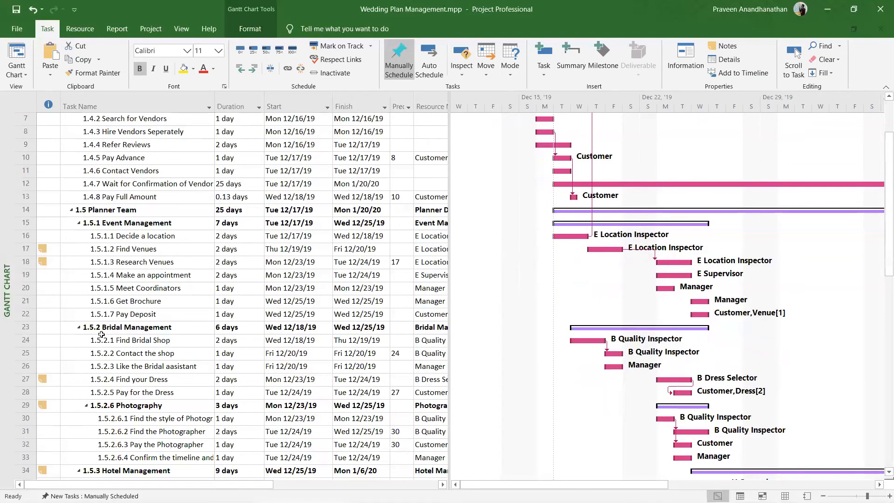
pyautogui.click(87, 406)
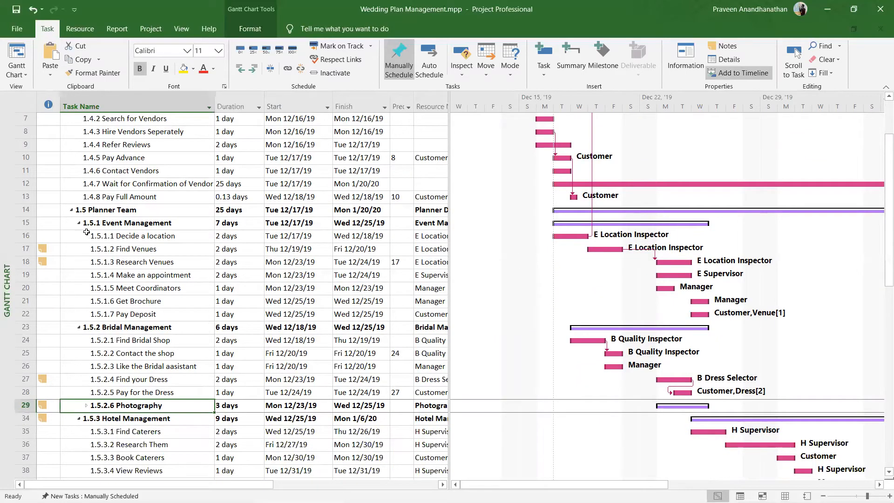
pyautogui.click(71, 211)
pyautogui.click(70, 211)
pyautogui.scroll(1, 138, 441)
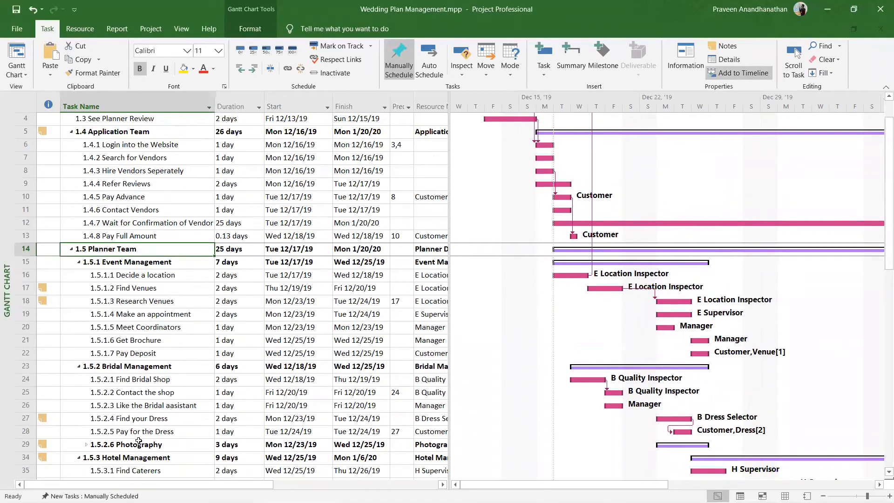
pyautogui.scroll(1, 139, 441)
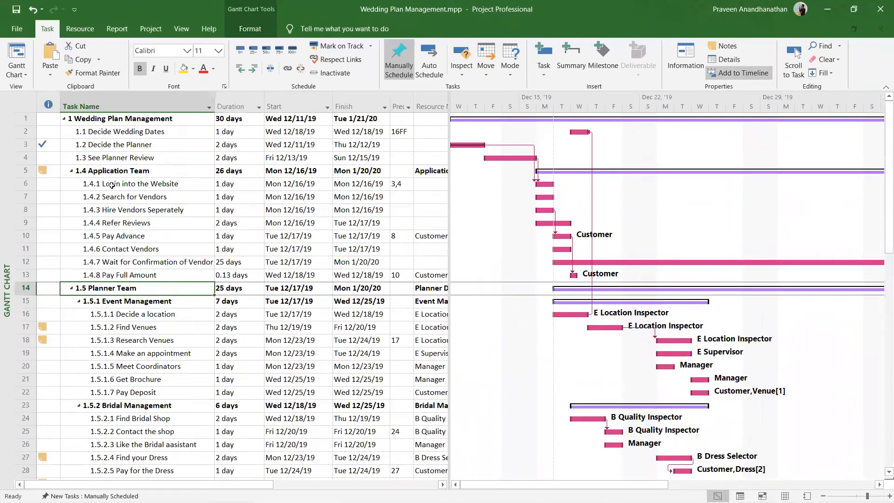
pyautogui.click(65, 119)
pyautogui.click(65, 119)
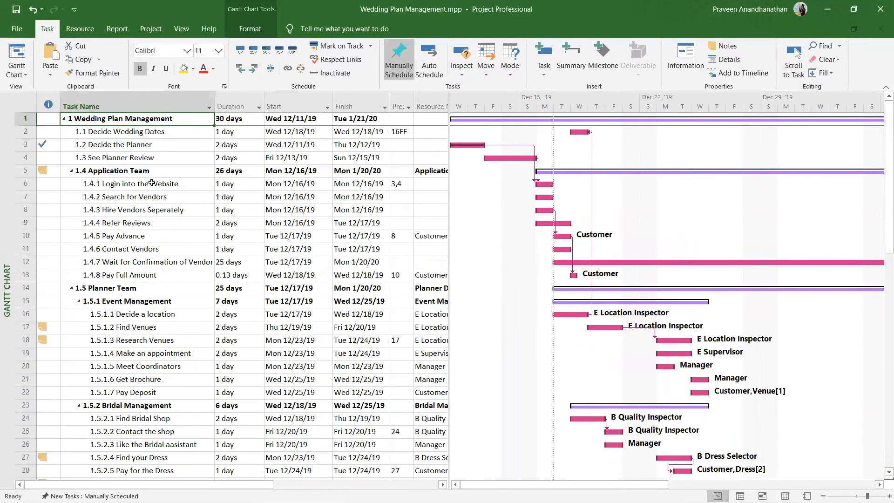
# View the dialog for inserting a subproject and close it without inserting a project.
pyautogui.click(182, 29)
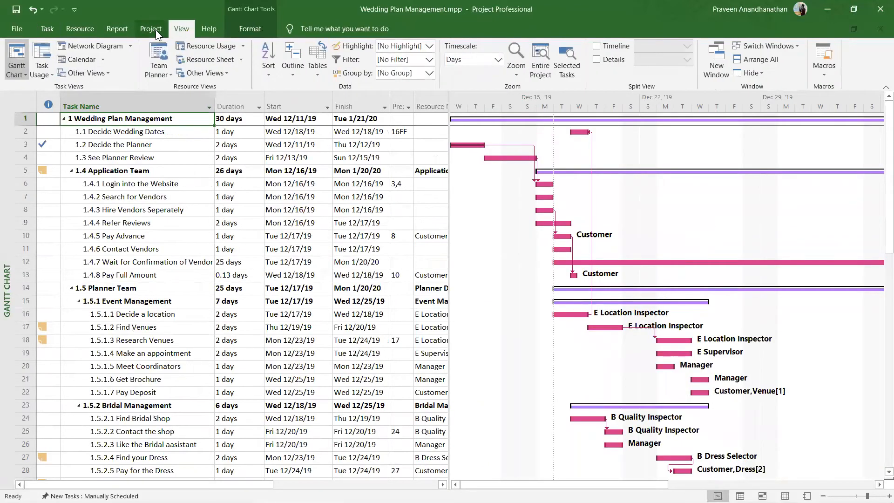
pyautogui.click(156, 31)
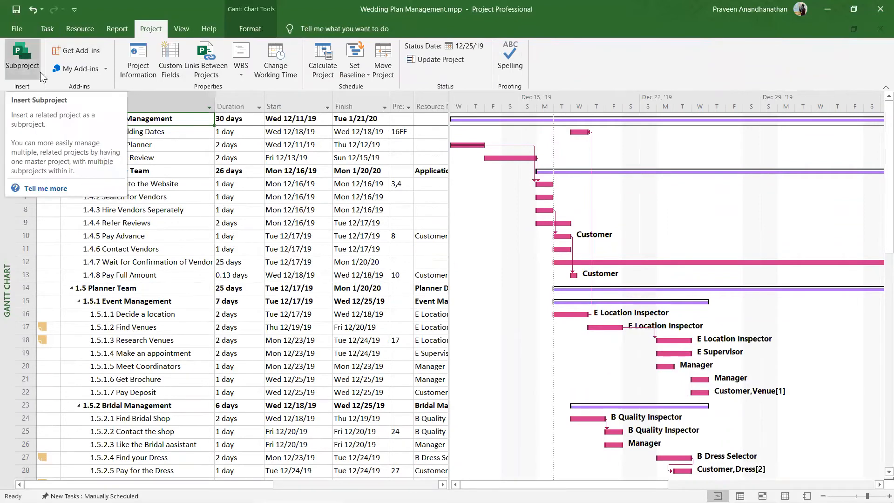
pyautogui.click(21, 59)
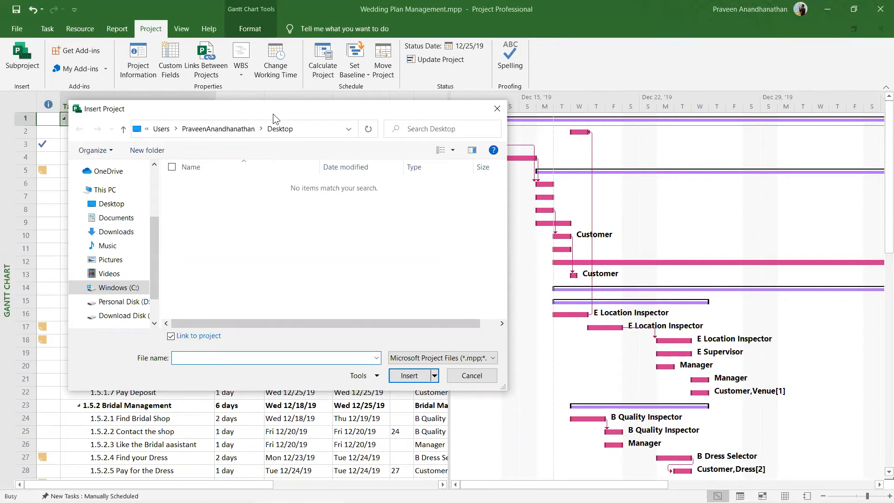
pyautogui.moveTo(272, 113); pyautogui.dragTo(253, 168)
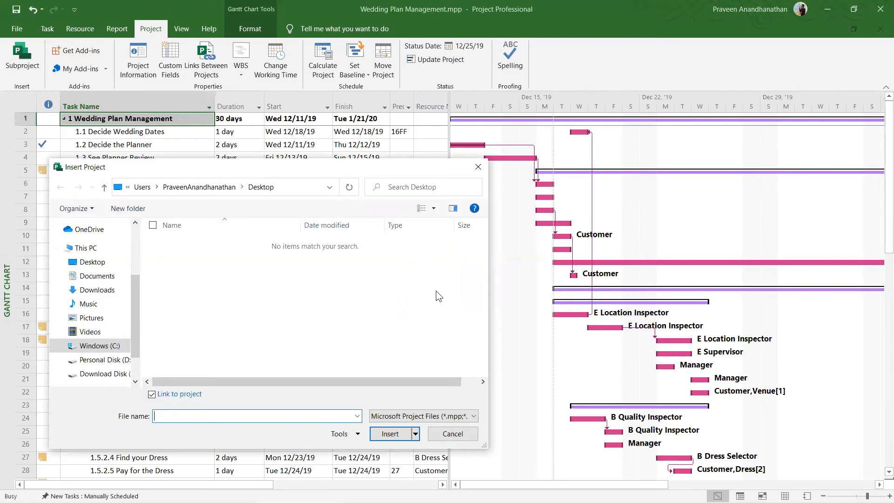
pyautogui.click(478, 166)
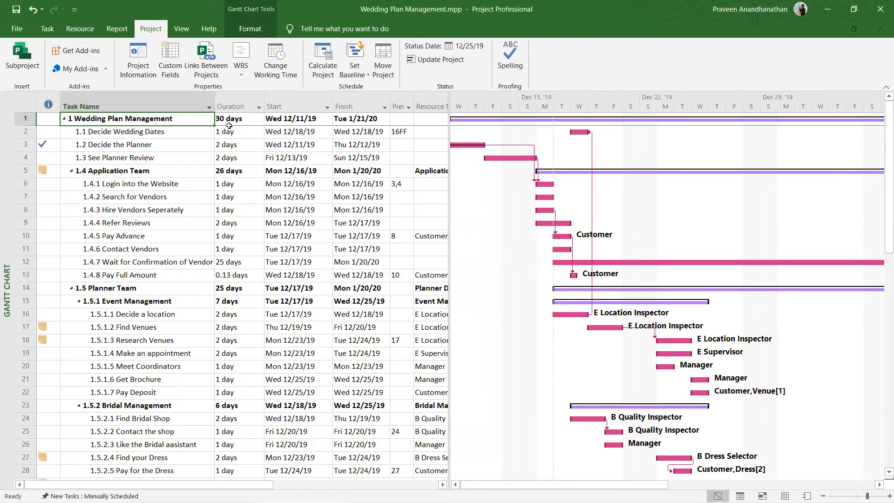
# Switch the wedding plan from the Gantt Chart to the Calendar view.
pyautogui.click(42, 31)
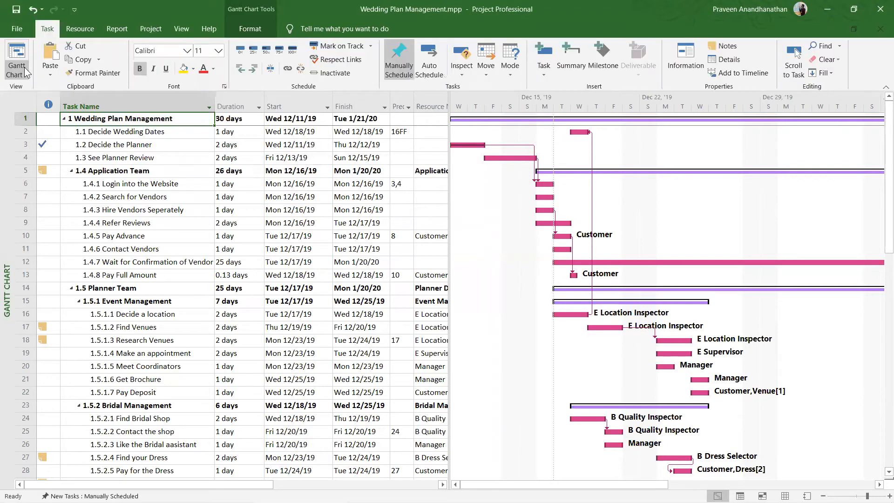
pyautogui.click(179, 28)
pyautogui.click(48, 28)
pyautogui.click(25, 68)
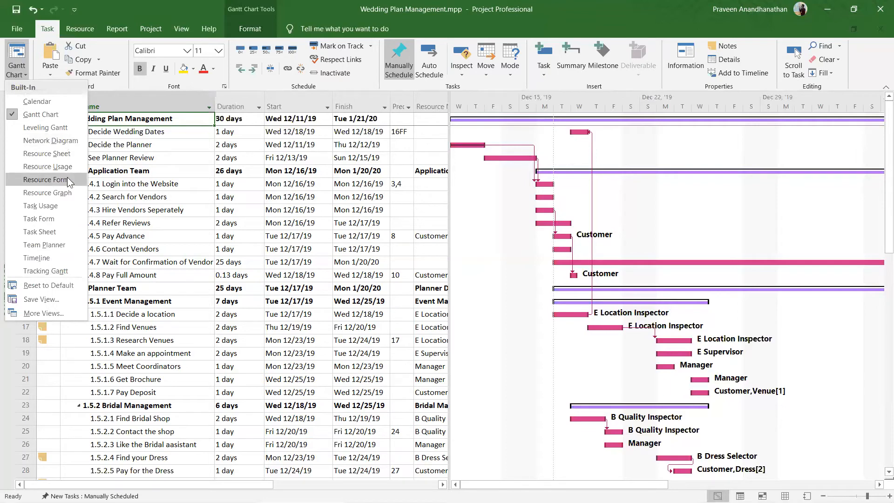
pyautogui.click(55, 105)
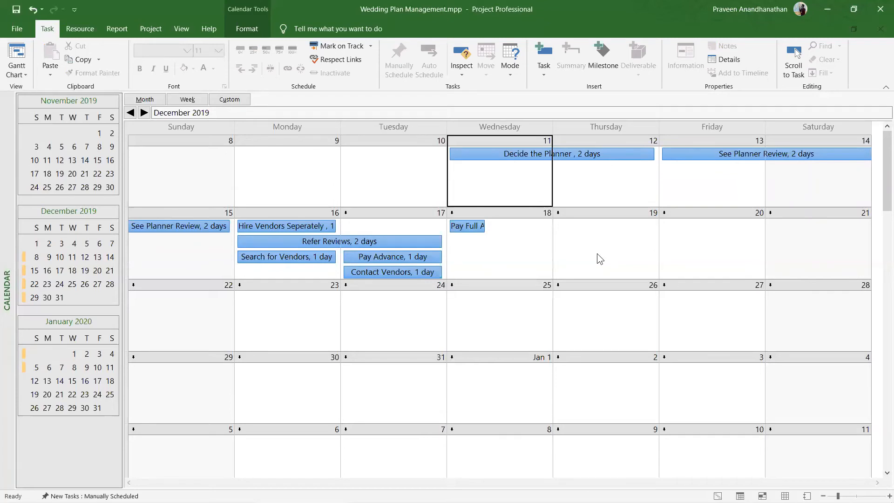
# Show the calendar by month, view the custom zoom options for the weeks to display, and close them without changes.
pyautogui.click(187, 99)
pyautogui.click(151, 100)
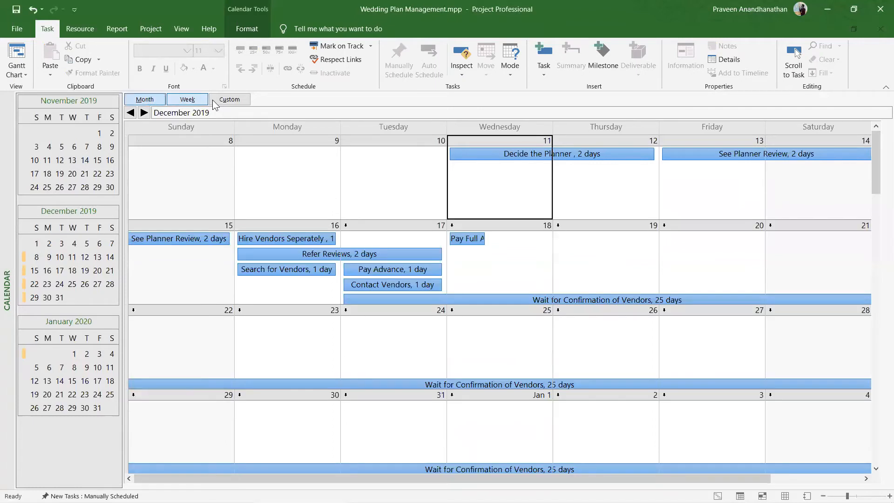
pyautogui.click(230, 99)
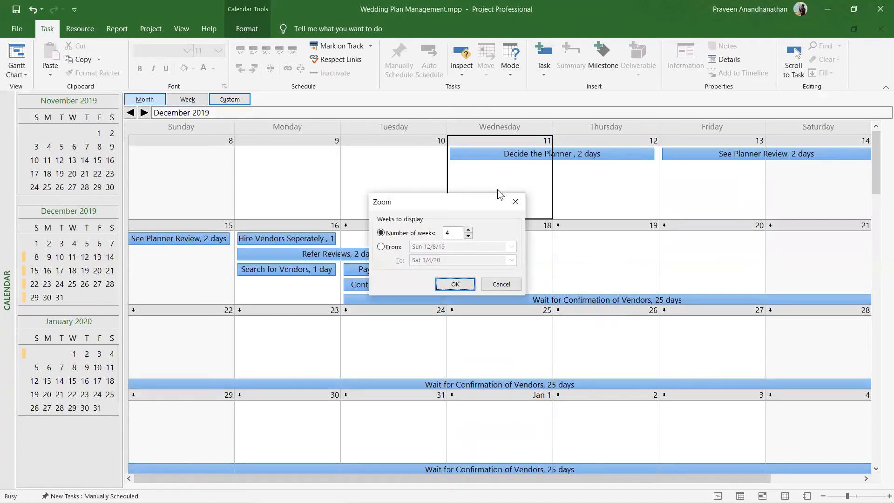
pyautogui.click(515, 201)
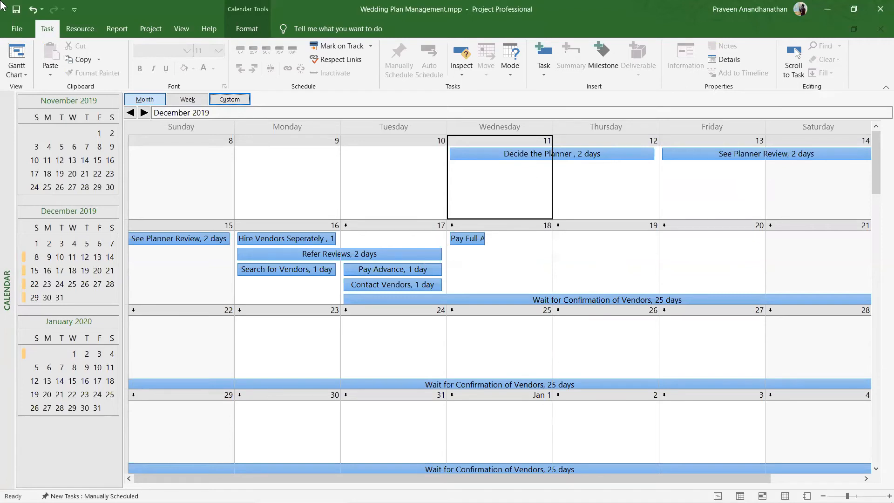
# Switch to the Network Diagram view and examine the task boxes and their links at different zoom levels.
pyautogui.click(17, 70)
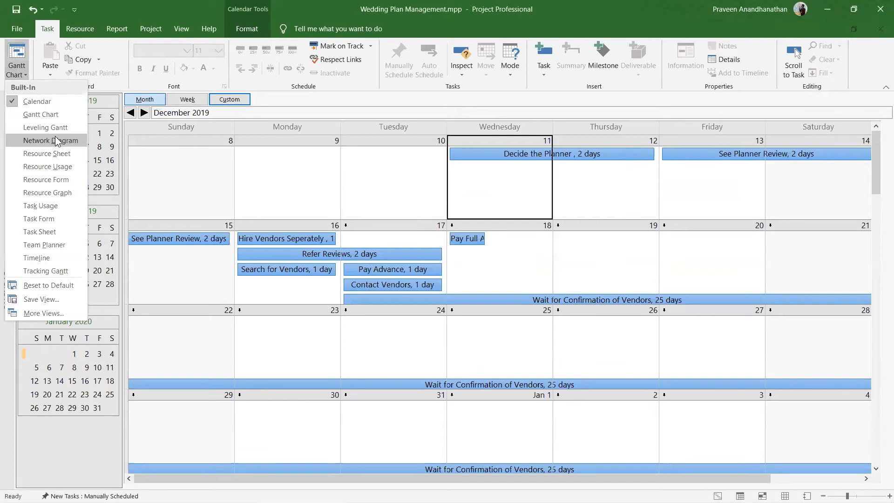
pyautogui.click(57, 141)
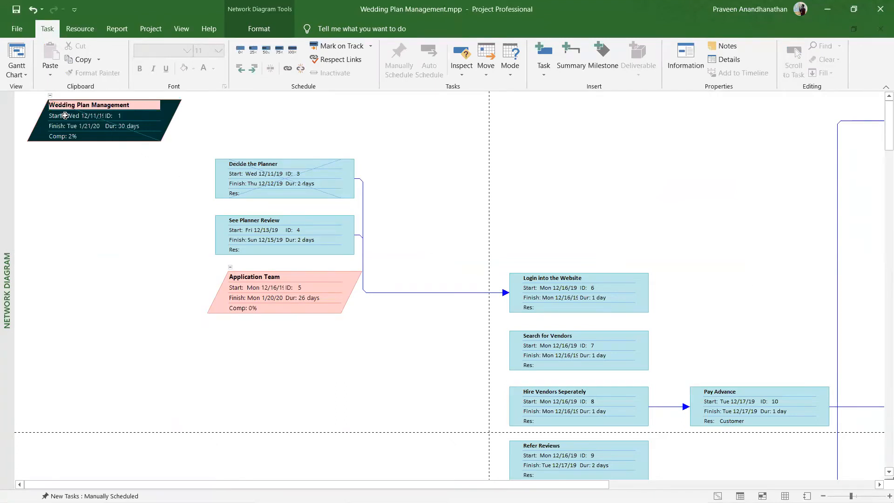
pyautogui.moveTo(66, 115)
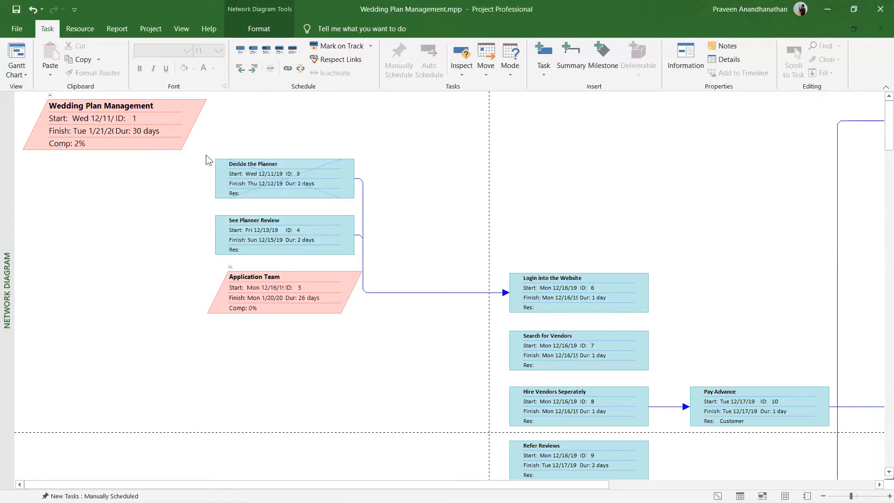
pyautogui.scroll(-3, 290, 182)
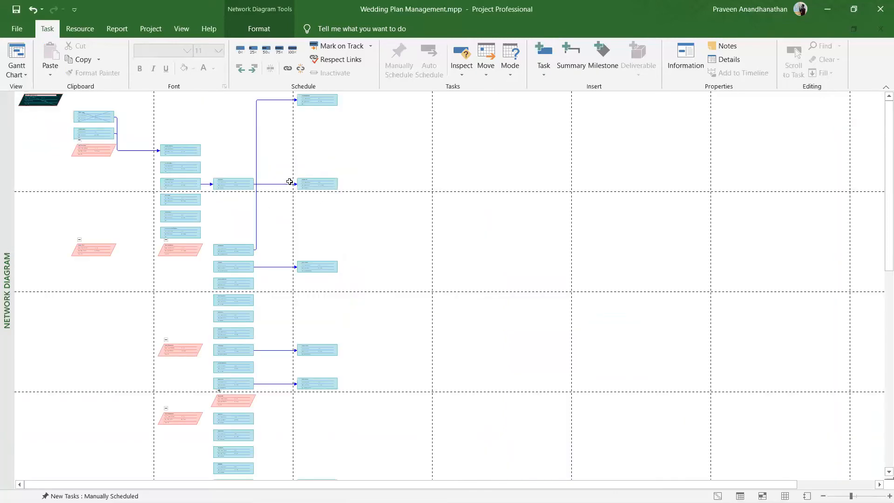
pyautogui.scroll(4, 289, 181)
pyautogui.scroll(-2, 290, 181)
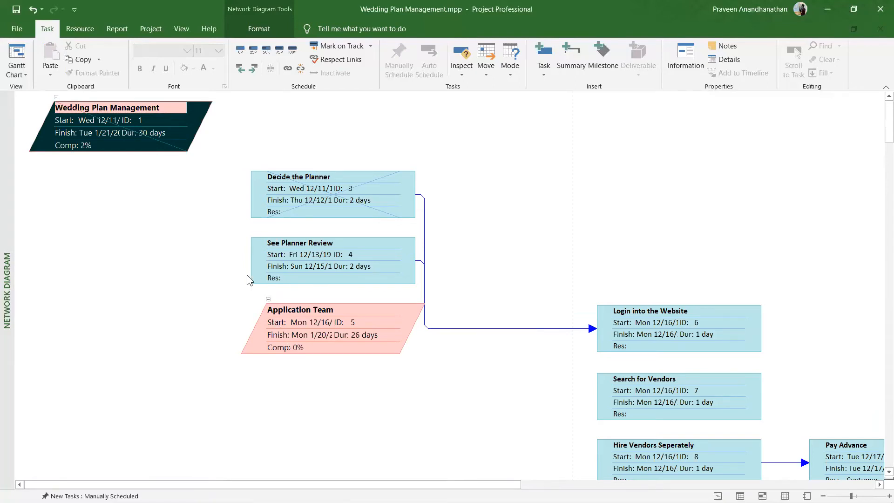
# Switch to the Timeline view and check the details of the Bridal Management bar.
pyautogui.click(24, 73)
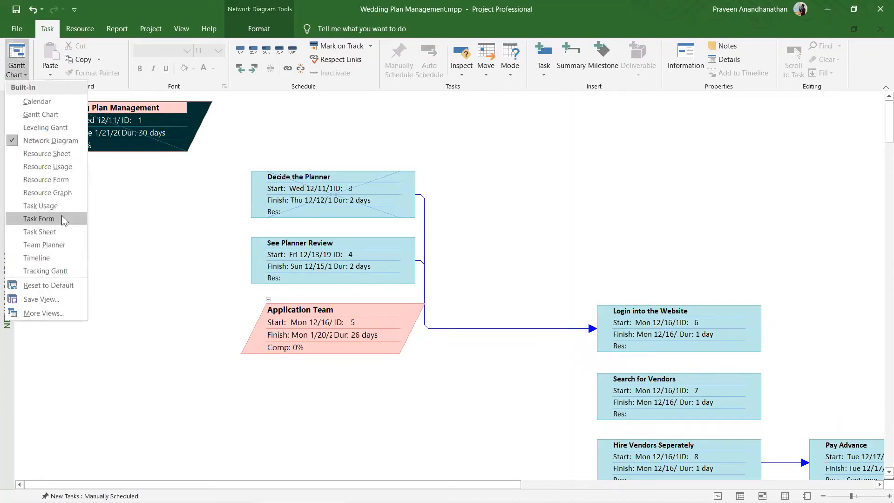
pyautogui.click(49, 257)
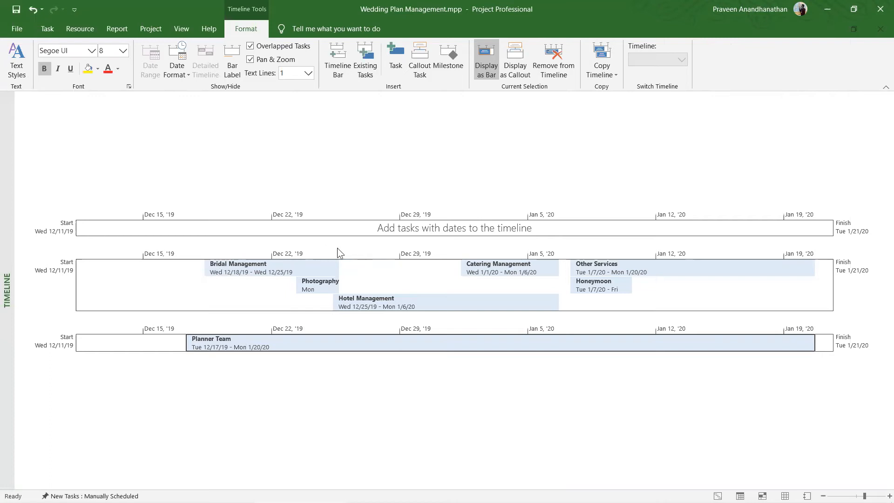
pyautogui.moveTo(282, 262)
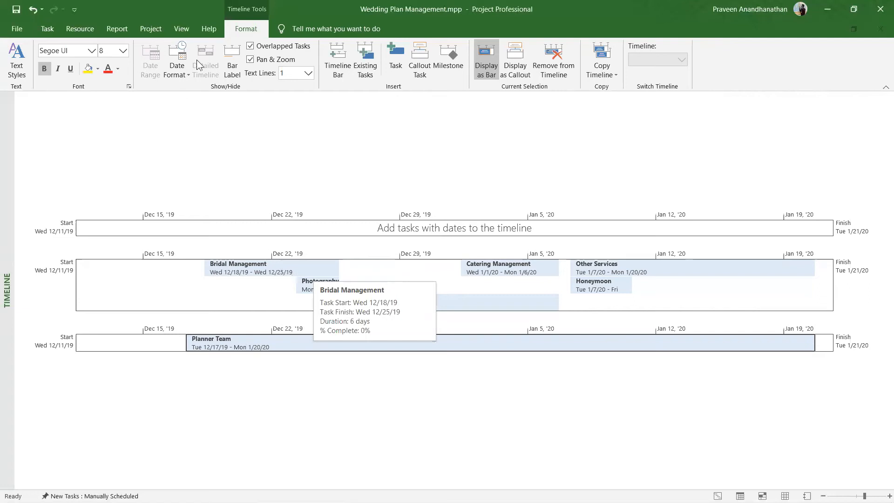
# Open the Late Tasks report and examine its status chart and table of tasks.
pyautogui.click(181, 29)
pyautogui.click(116, 28)
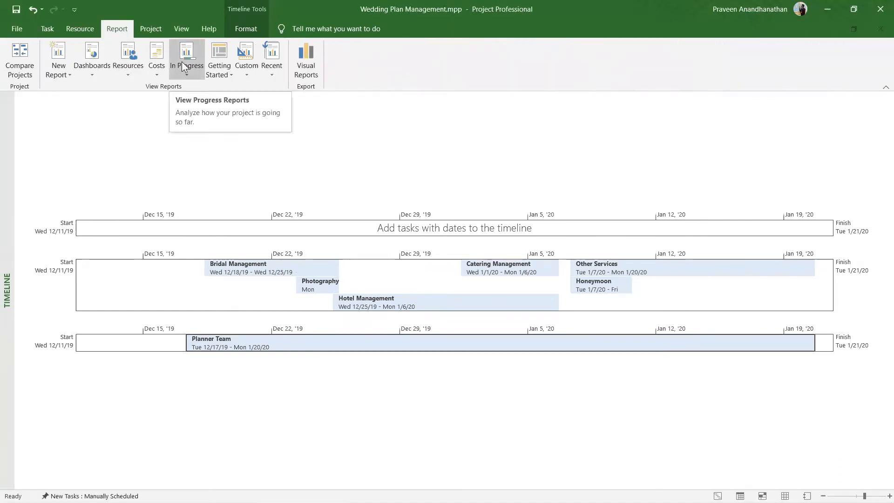
pyautogui.click(269, 72)
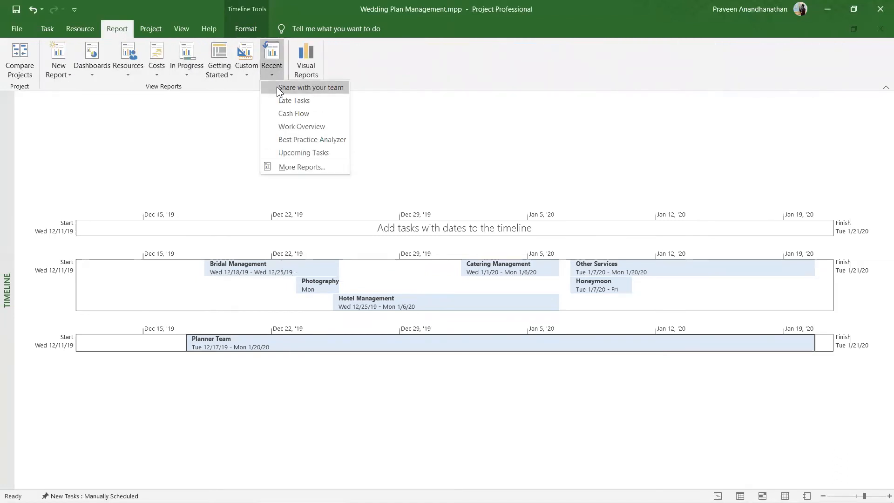
pyautogui.click(283, 101)
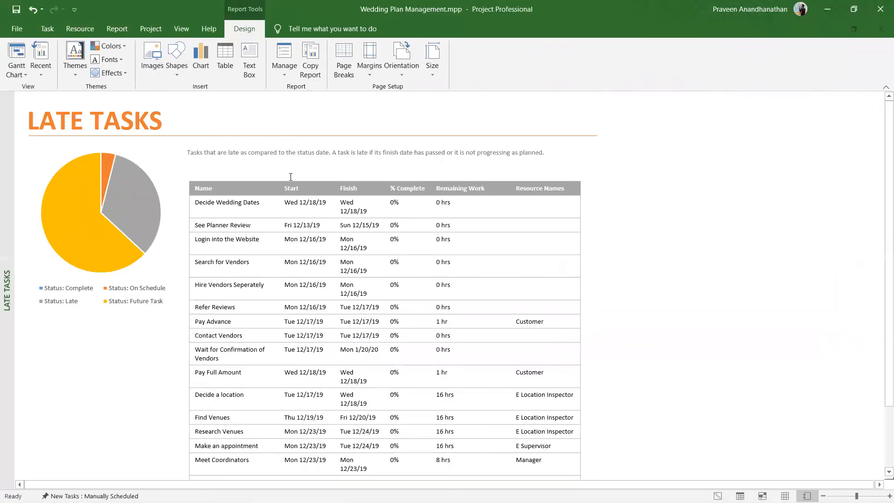
pyautogui.scroll(-1, 290, 177)
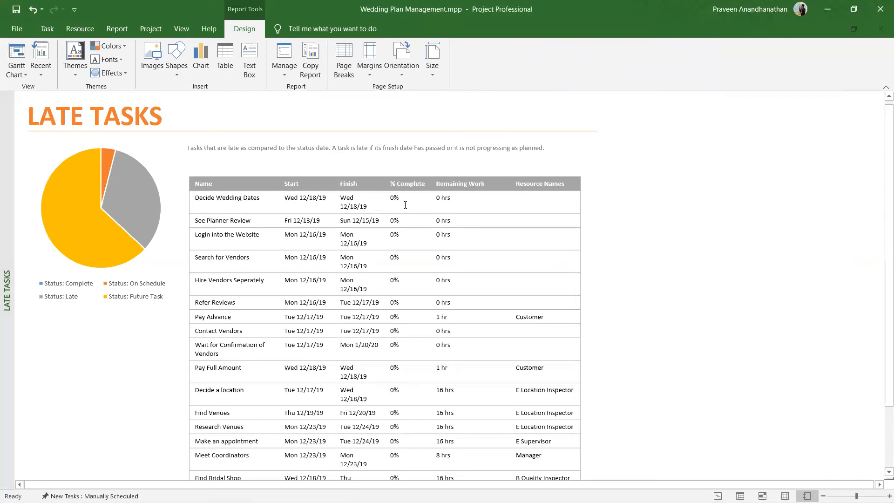
pyautogui.scroll(-2, 405, 205)
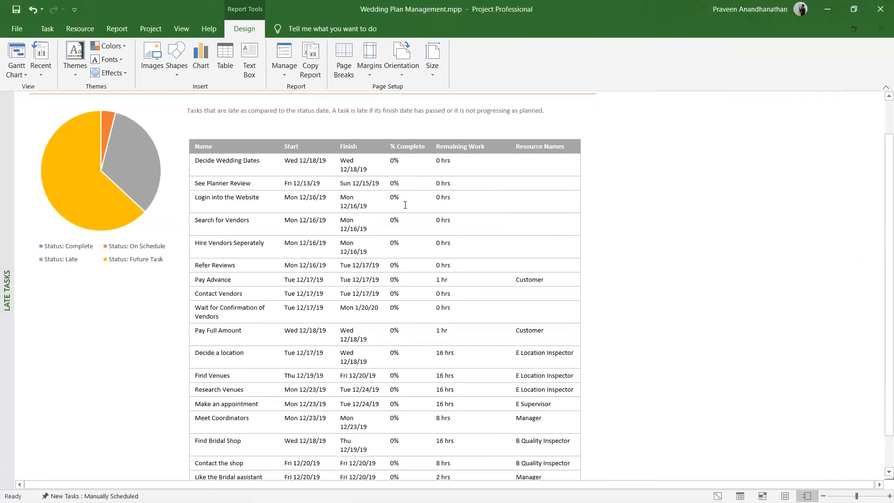
pyautogui.scroll(1, 405, 205)
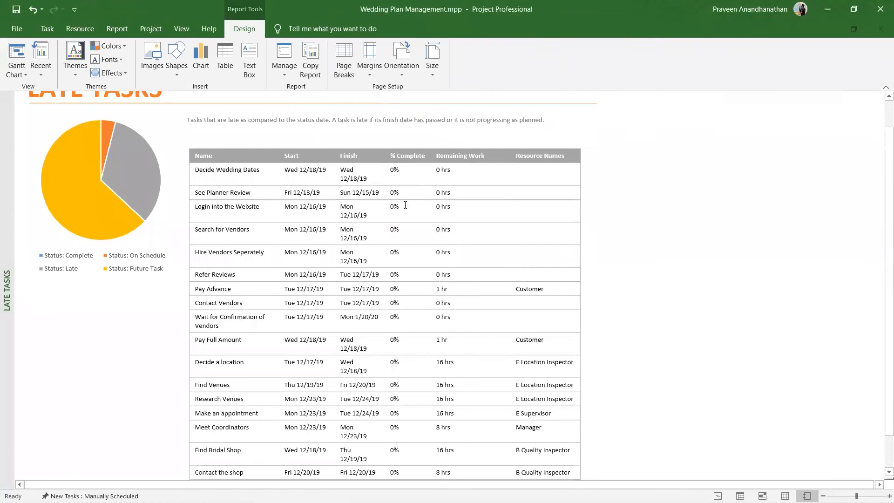
# Open the Cash Flow report from the recent reports.
pyautogui.click(155, 32)
pyautogui.click(125, 28)
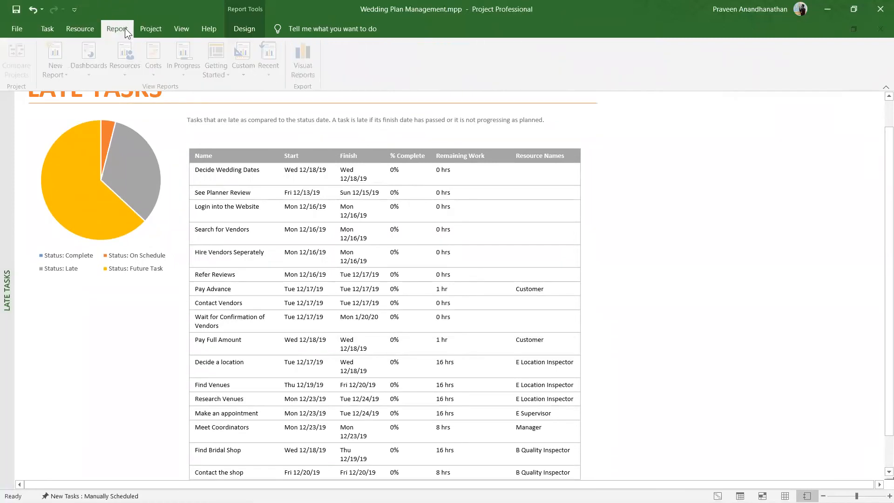
pyautogui.click(278, 71)
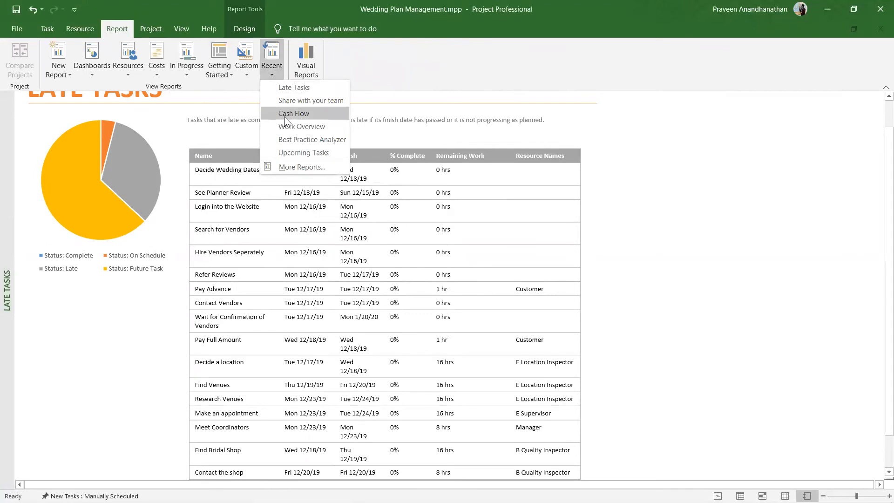
pyautogui.click(284, 116)
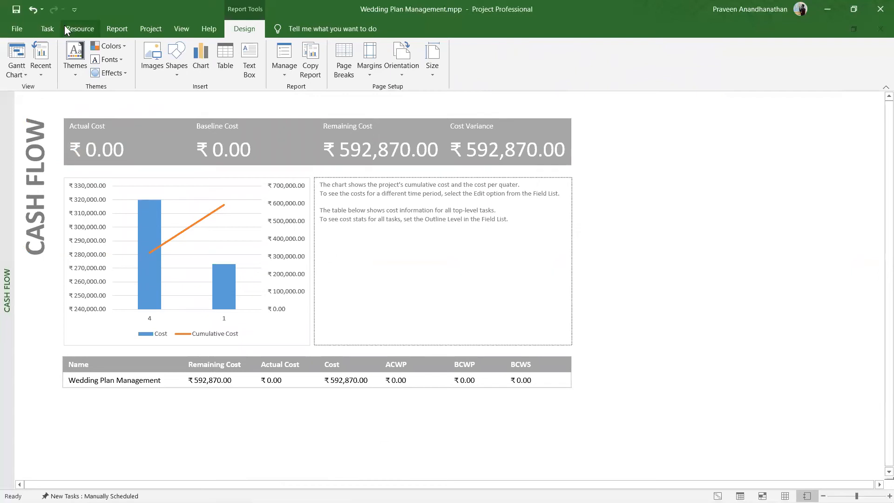
# Switch through the Resource Form to the Resource Sheet and examine the standard rates of the work and material resources.
pyautogui.click(80, 29)
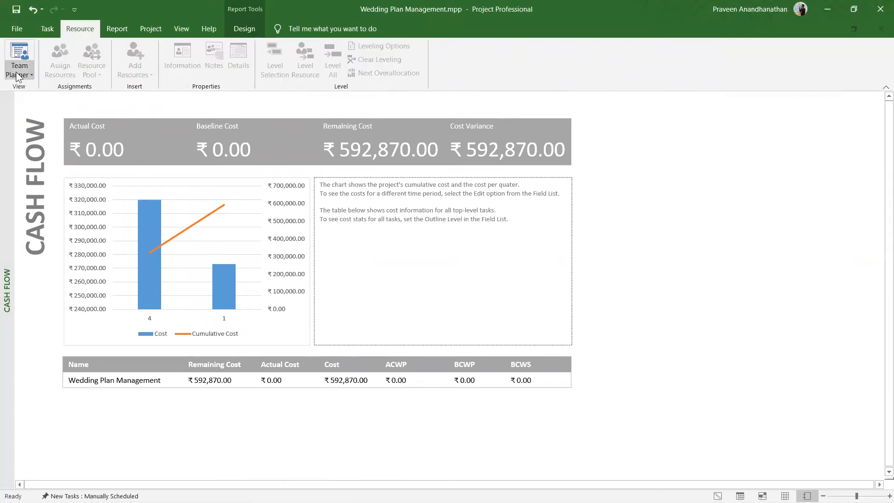
pyautogui.click(47, 29)
pyautogui.click(21, 74)
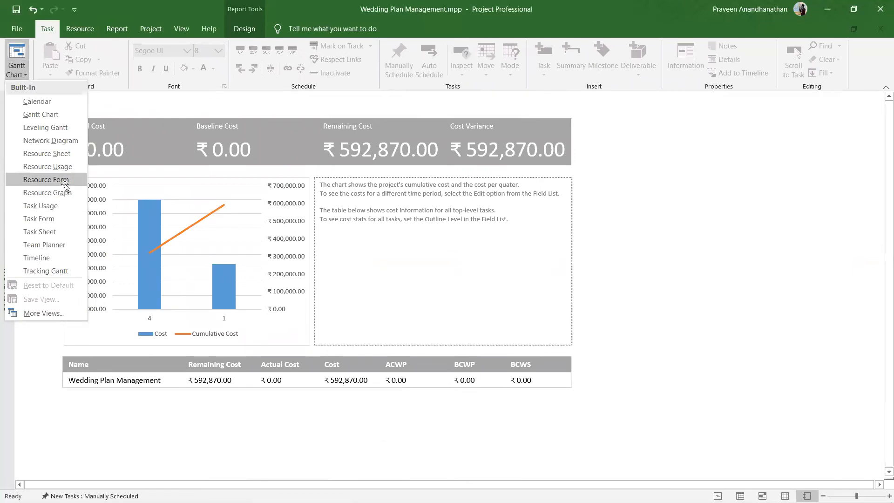
pyautogui.click(65, 182)
pyautogui.click(21, 75)
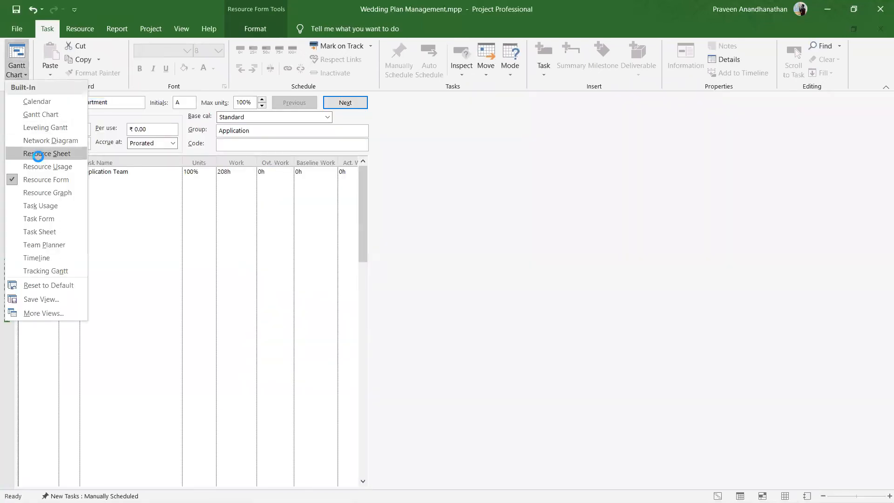
pyautogui.click(36, 174)
pyautogui.click(344, 114)
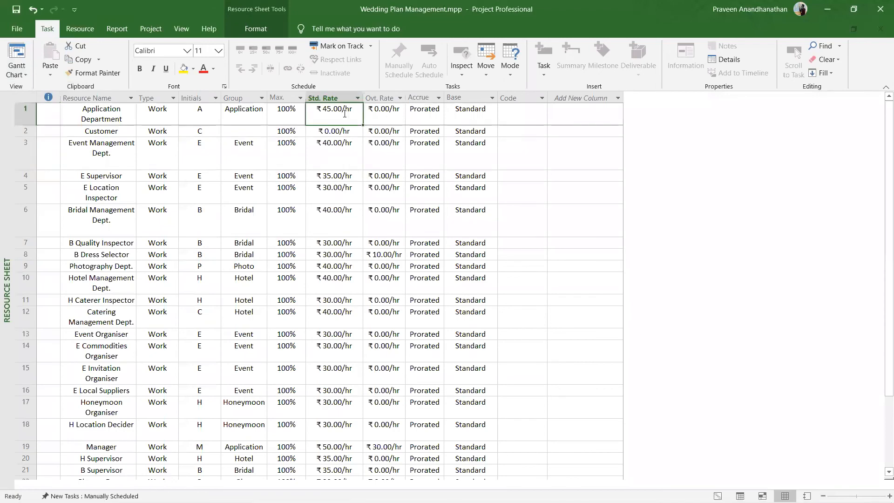
pyautogui.scroll(-3, 238, 263)
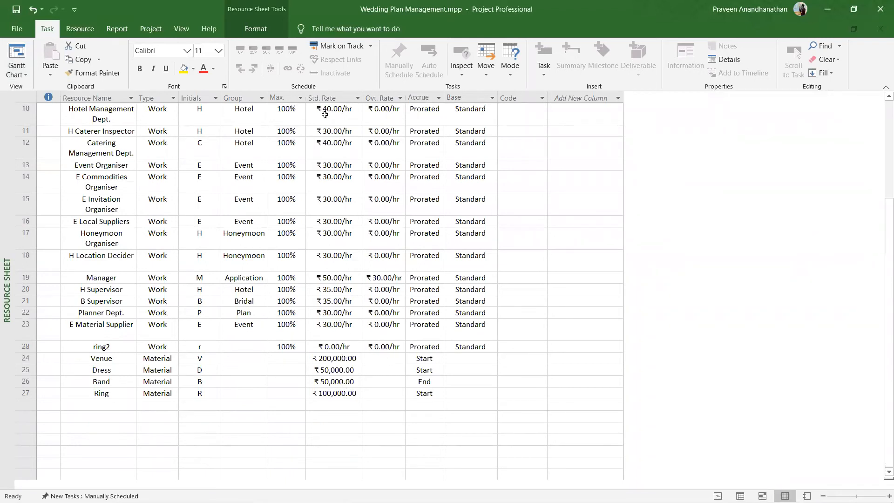
# Return to the Cash Flow report and inspect the fields behind its cost summary table.
pyautogui.click(160, 29)
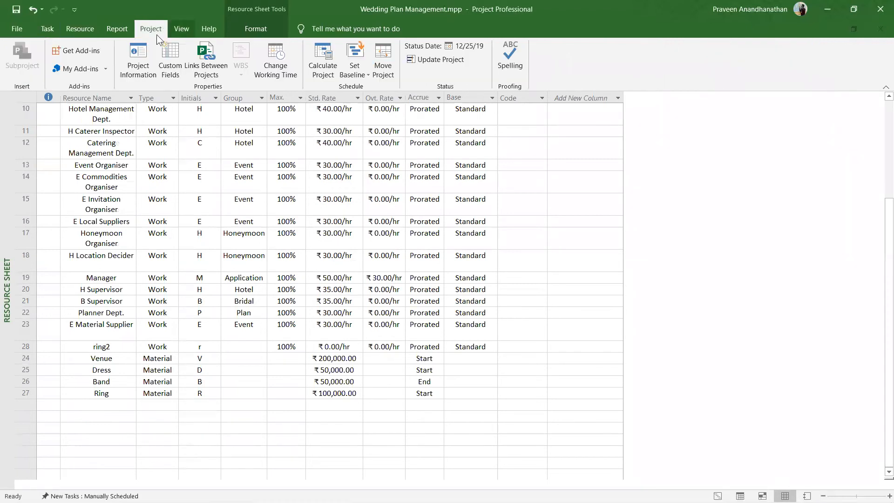
pyautogui.click(110, 30)
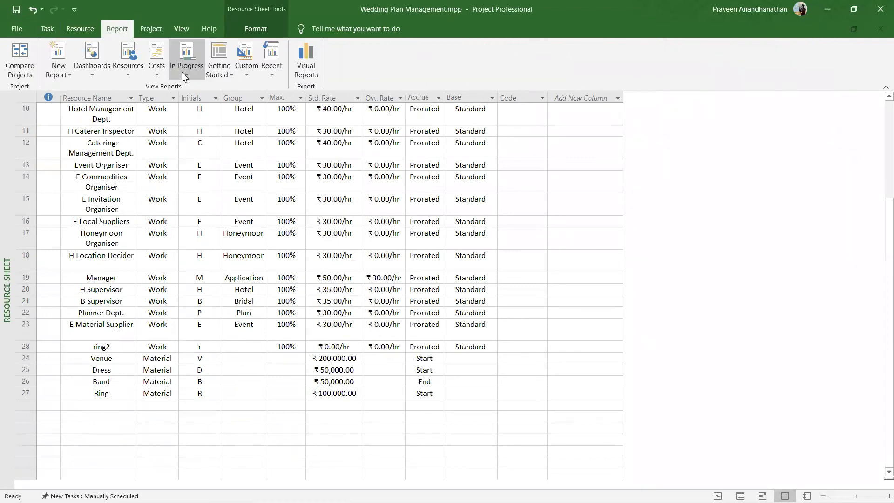
pyautogui.click(275, 73)
pyautogui.click(285, 89)
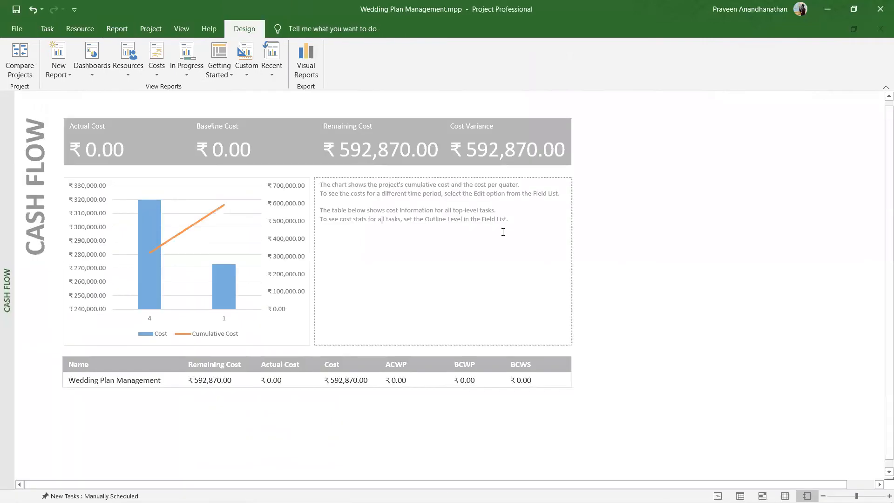
pyautogui.click(447, 153)
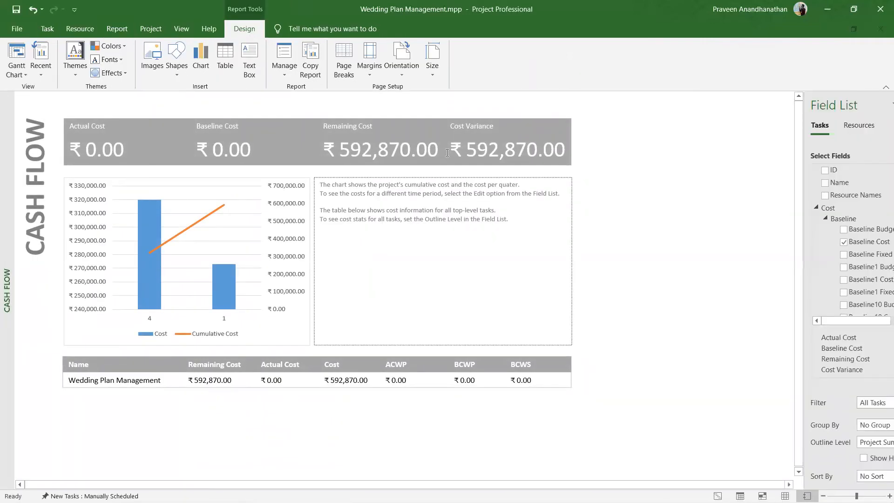
pyautogui.click(580, 186)
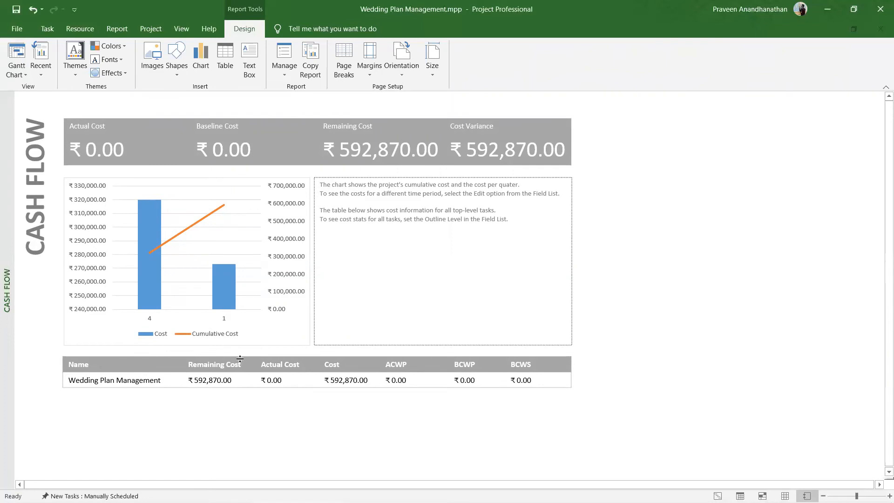
# Open the Work Overview report from the recent reports.
pyautogui.click(181, 28)
pyautogui.click(117, 29)
pyautogui.click(272, 71)
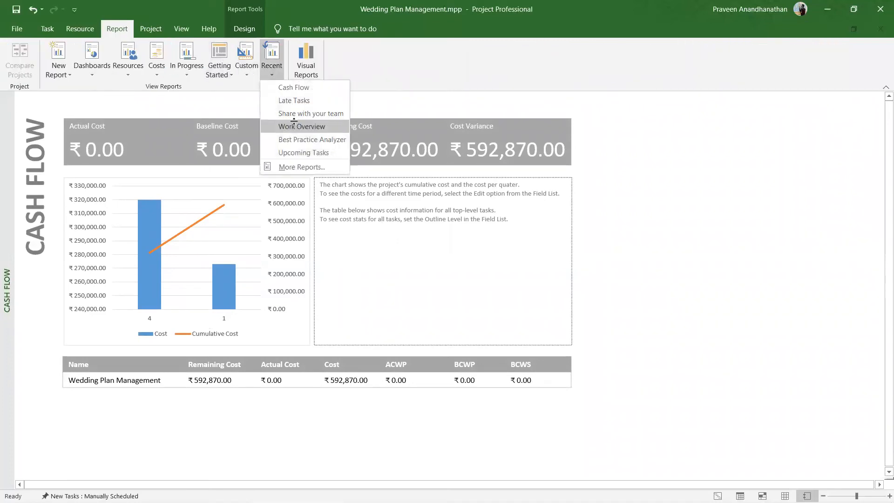
pyautogui.click(293, 122)
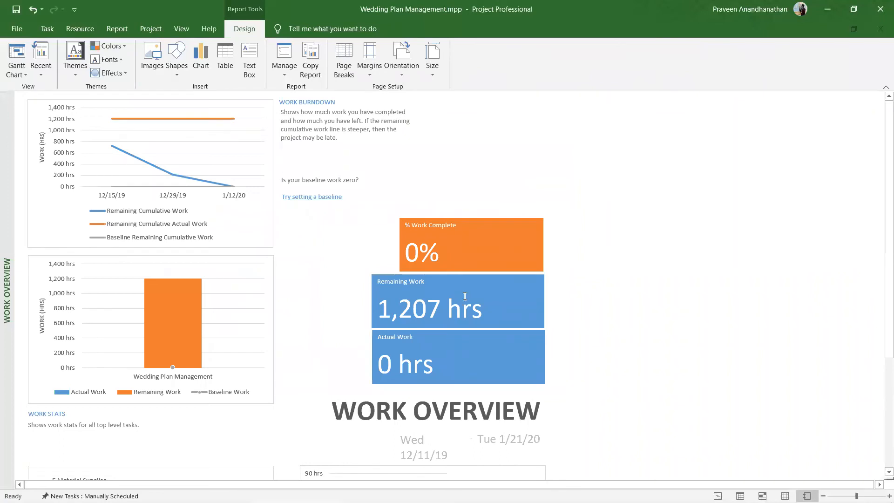
# Look through the Work Overview report and inspect the fields behind its project start and finish dates.
pyautogui.scroll(-2, 514, 318)
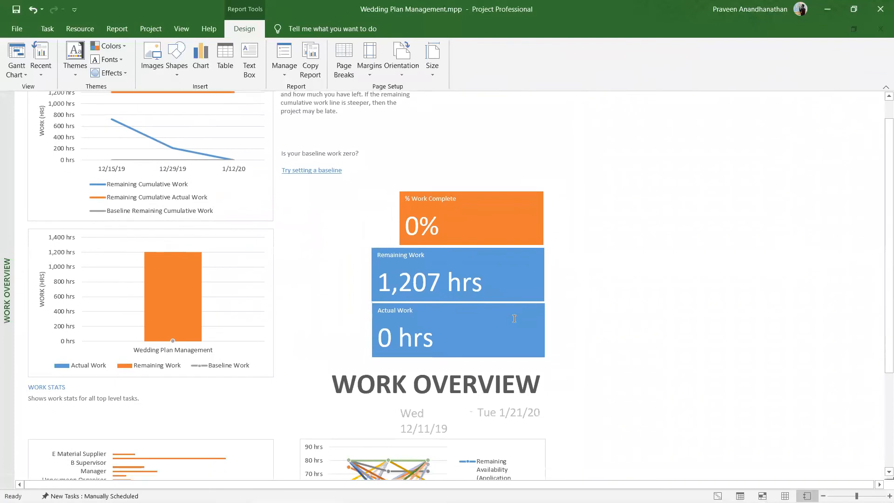
pyautogui.scroll(-3, 514, 318)
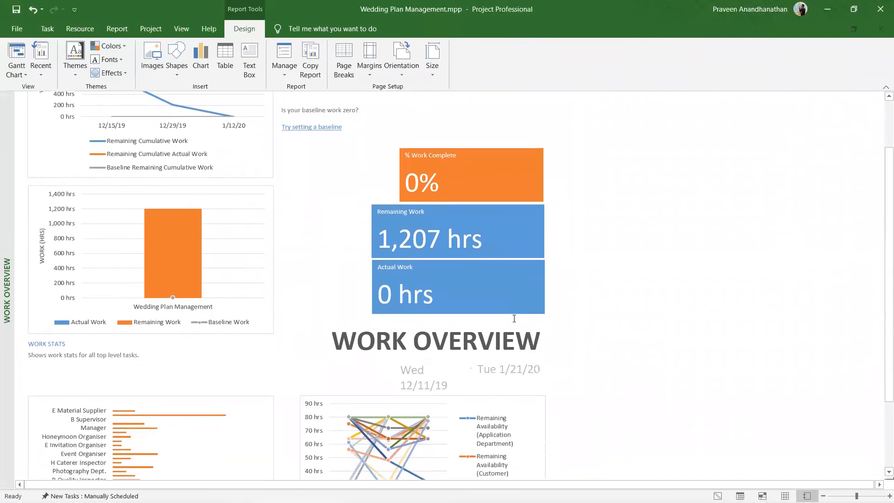
pyautogui.click(451, 385)
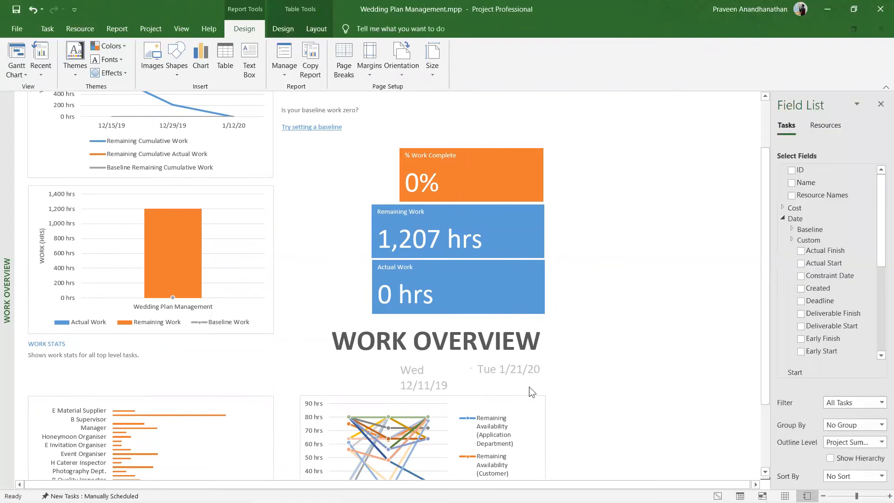
pyautogui.click(525, 366)
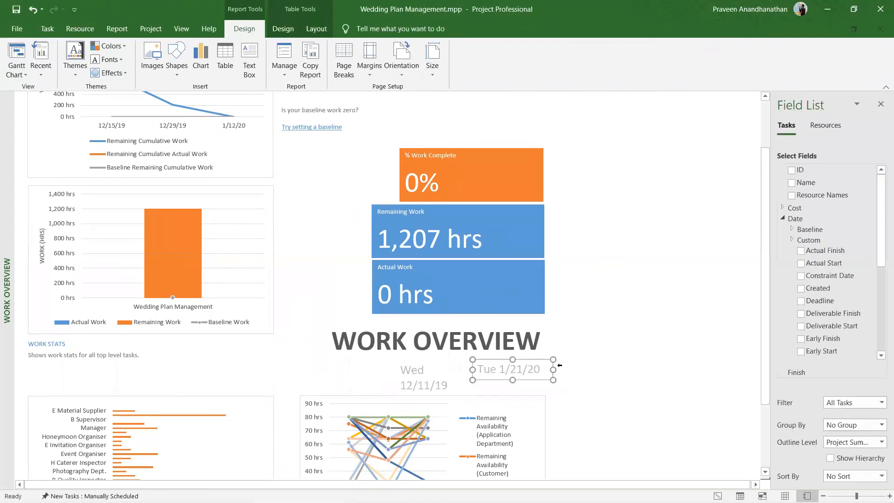
pyautogui.scroll(-2, 559, 367)
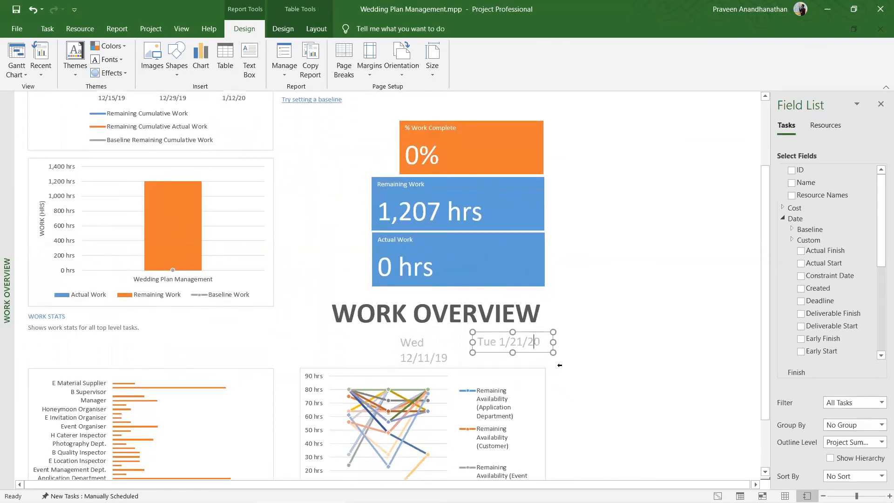
pyautogui.click(572, 332)
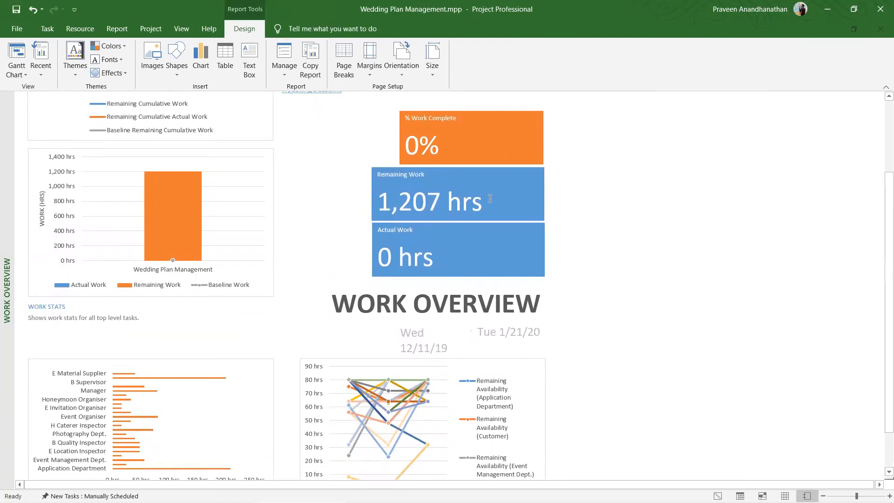
# Inspect the Remaining Work field and examine the report's burndown, work stats, resource stats and remaining availability charts.
pyautogui.click(490, 198)
pyautogui.scroll(1, 279, 227)
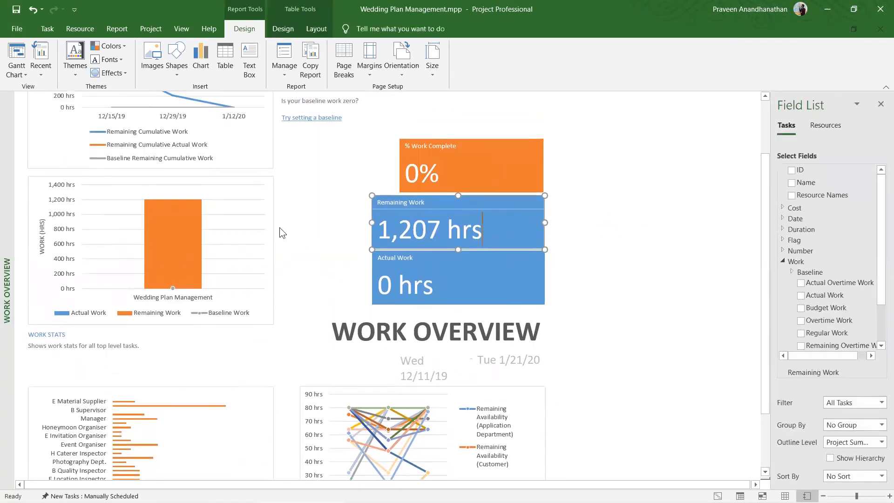
pyautogui.scroll(2, 279, 227)
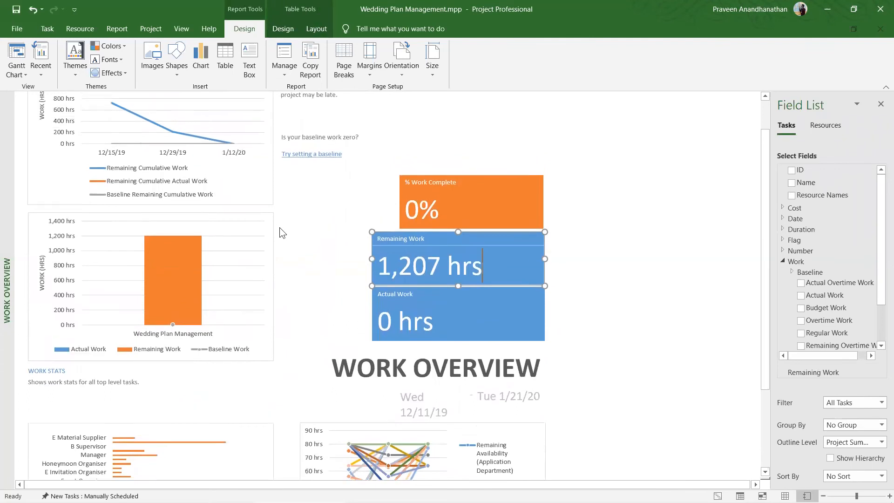
pyautogui.scroll(1, 279, 227)
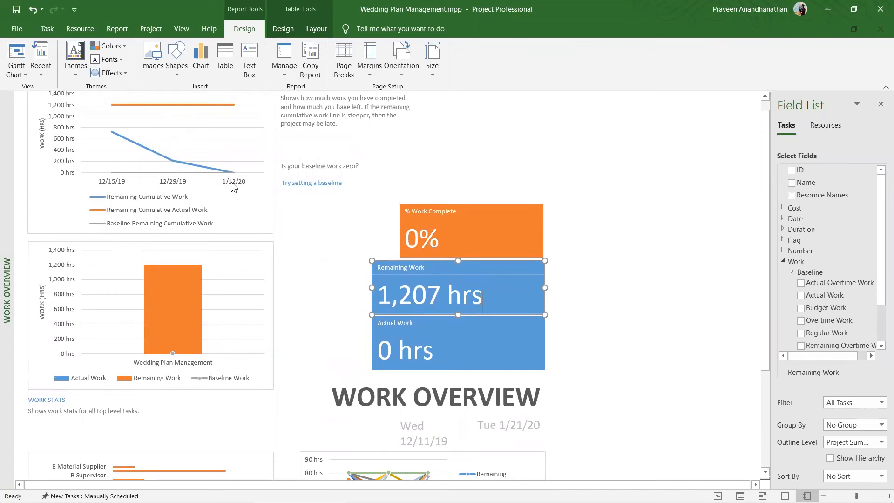
pyautogui.scroll(-3, 231, 182)
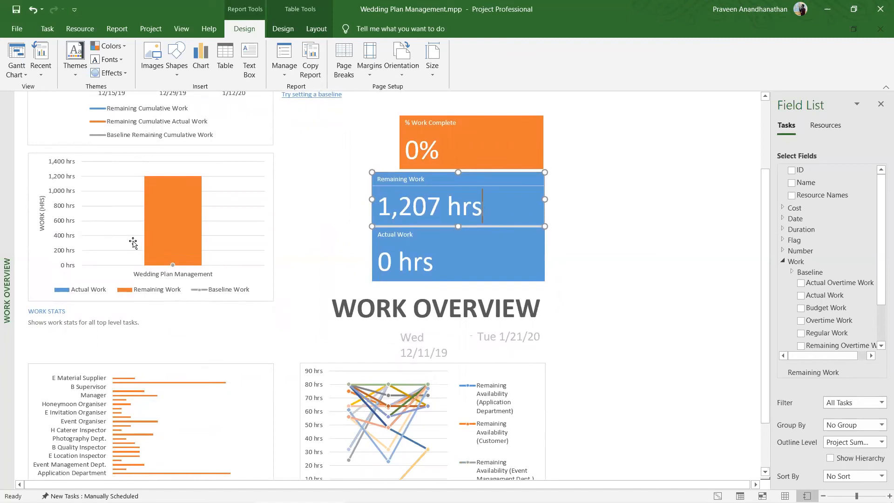
pyautogui.scroll(1, 133, 243)
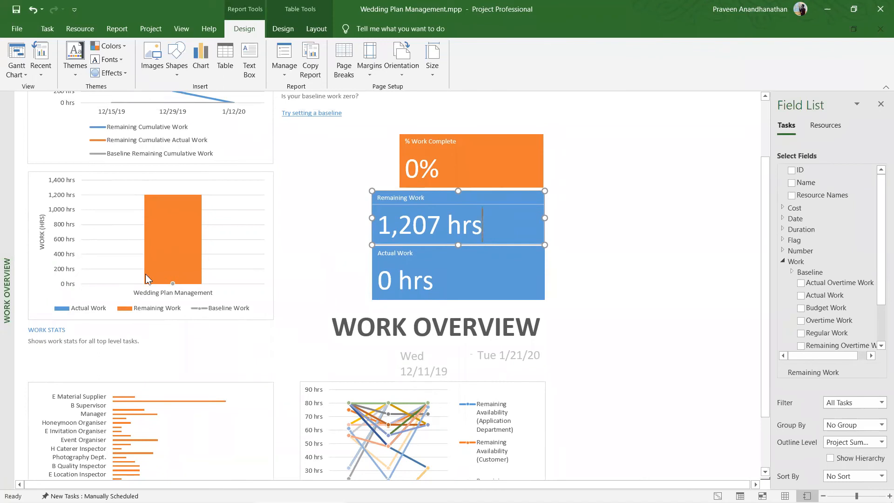
pyautogui.scroll(-3, 147, 279)
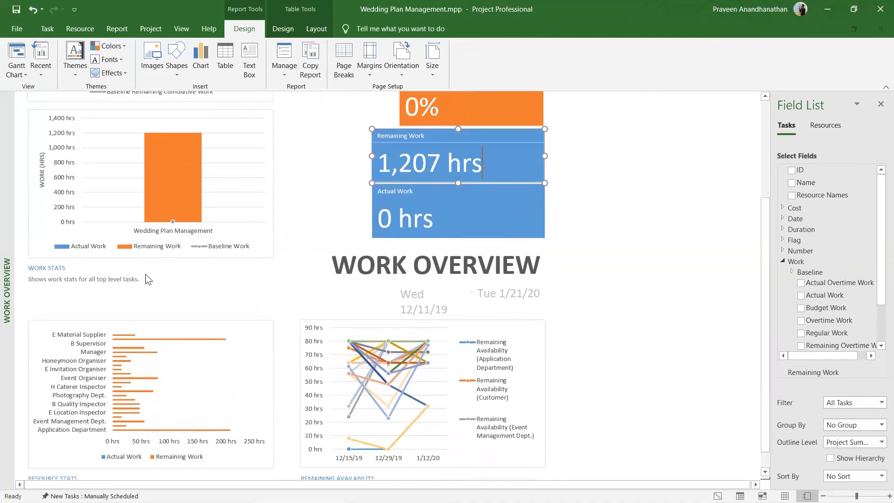
pyautogui.scroll(-1, 145, 279)
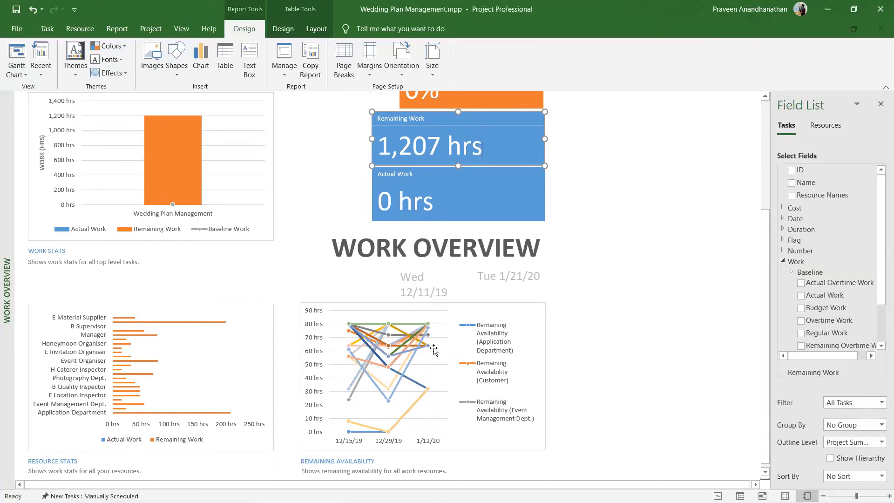
# Open the Best Practice Analyzer report from the recent reports.
pyautogui.click(149, 29)
pyautogui.click(117, 30)
pyautogui.click(271, 67)
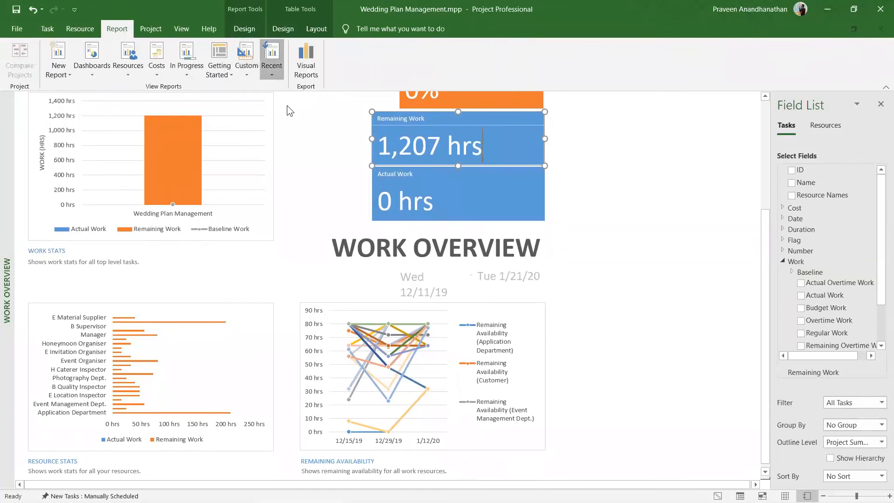
pyautogui.click(291, 140)
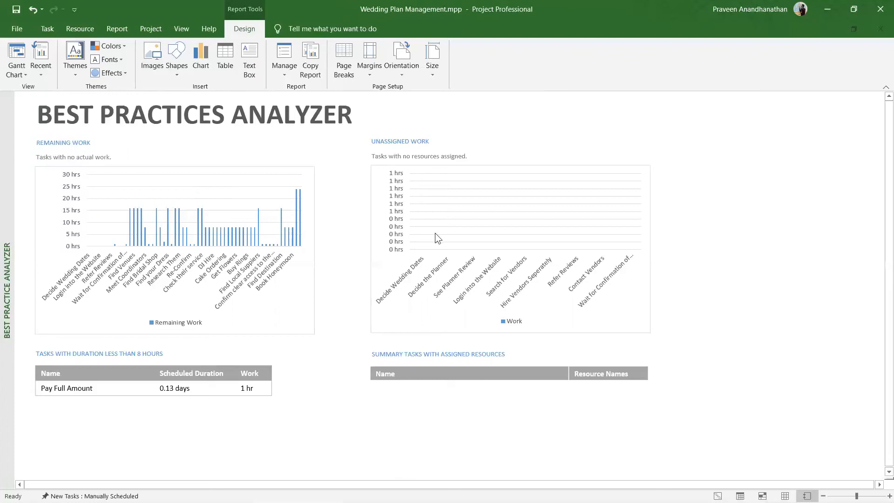
# Return to the Gantt Chart and mark the tasks See Planner Review and Login into the Website as 100% complete.
pyautogui.click(49, 28)
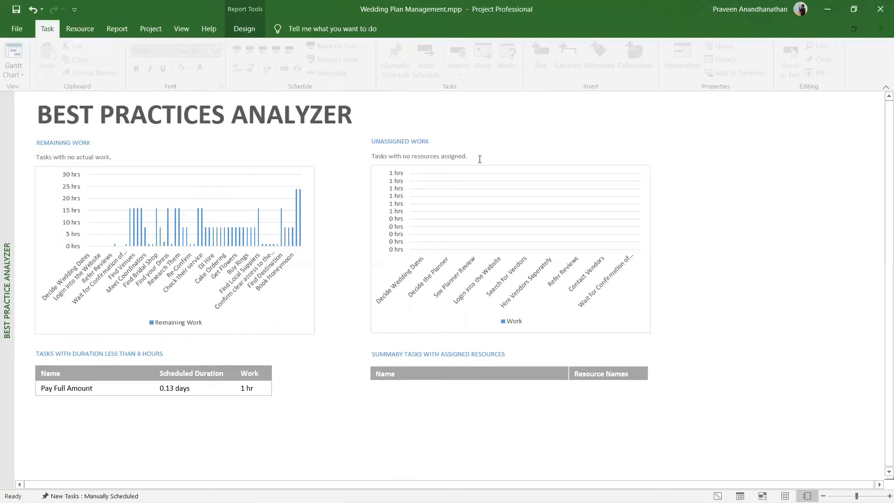
pyautogui.click(17, 54)
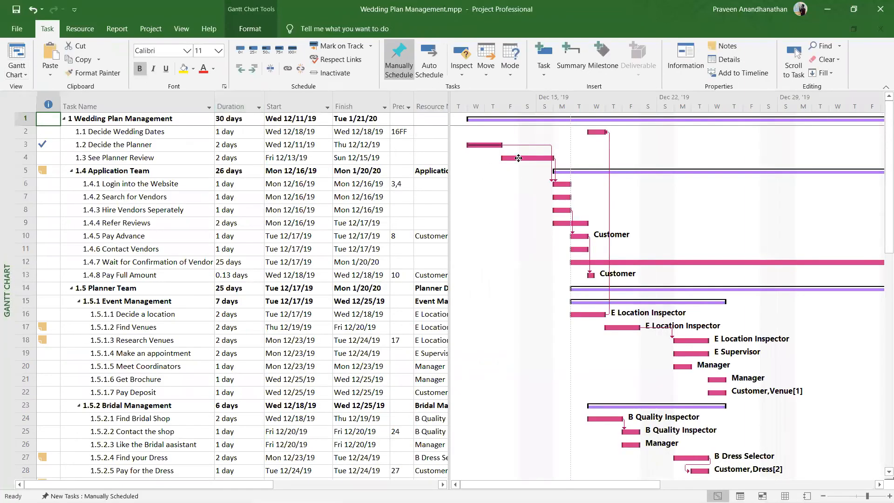
pyautogui.click(515, 157)
pyautogui.click(293, 50)
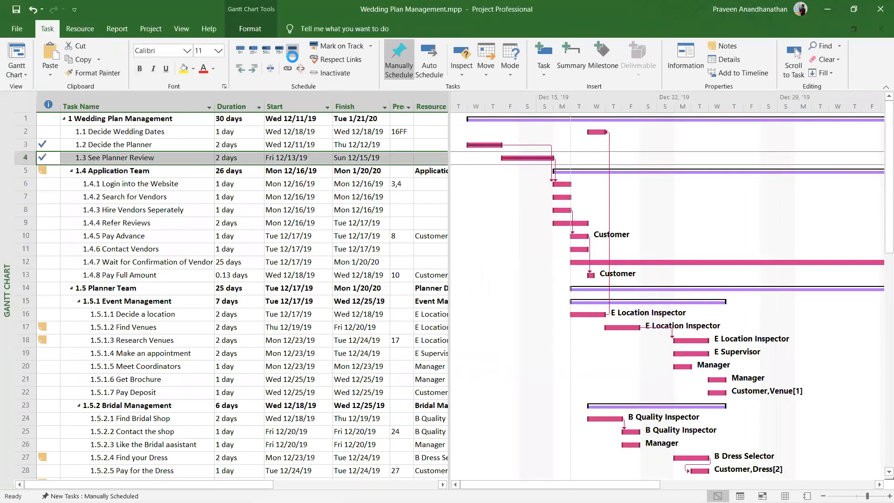
pyautogui.click(560, 184)
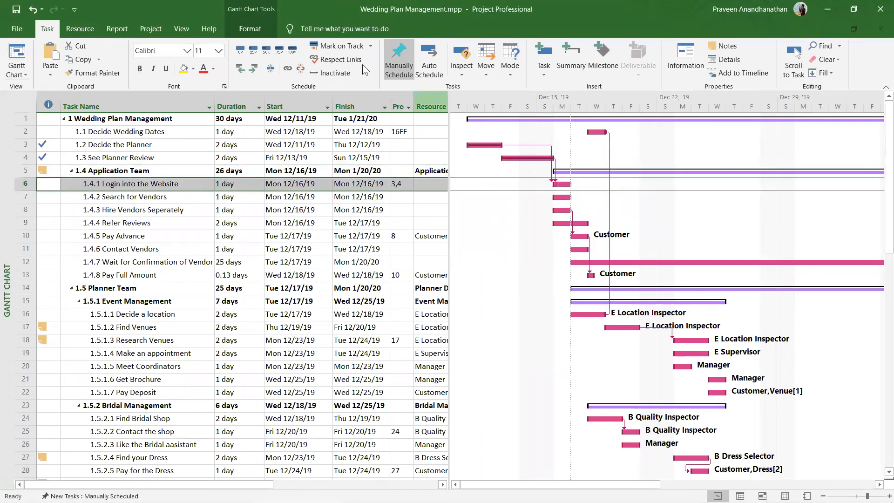
pyautogui.click(292, 49)
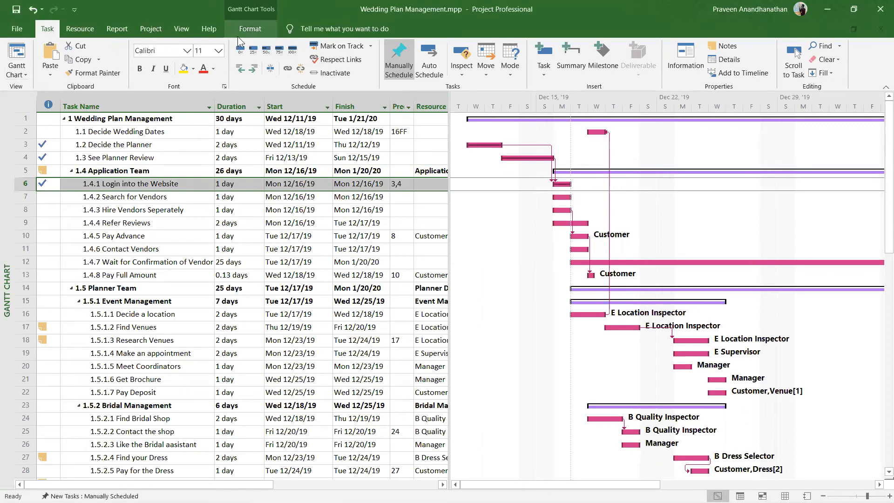
# Reopen the Best Practice Analyzer report from the Gantt Chart to review the remaining work after the task updates.
pyautogui.click(149, 31)
pyautogui.click(117, 30)
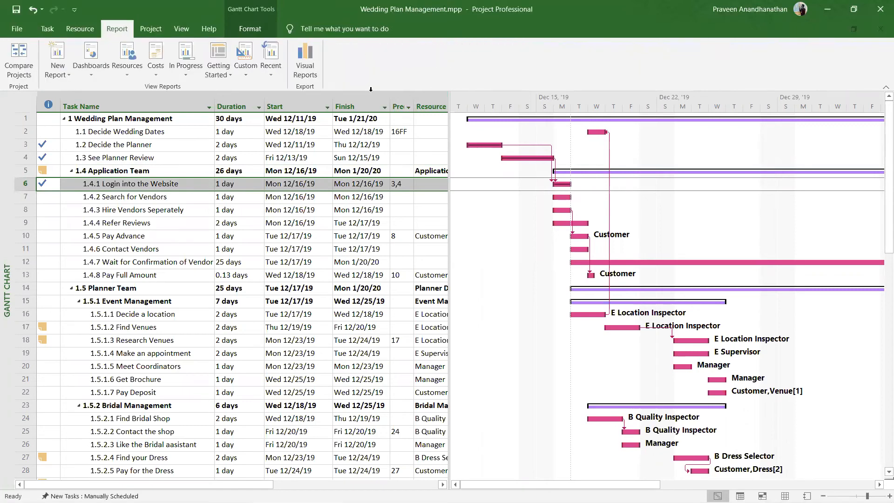
pyautogui.click(262, 73)
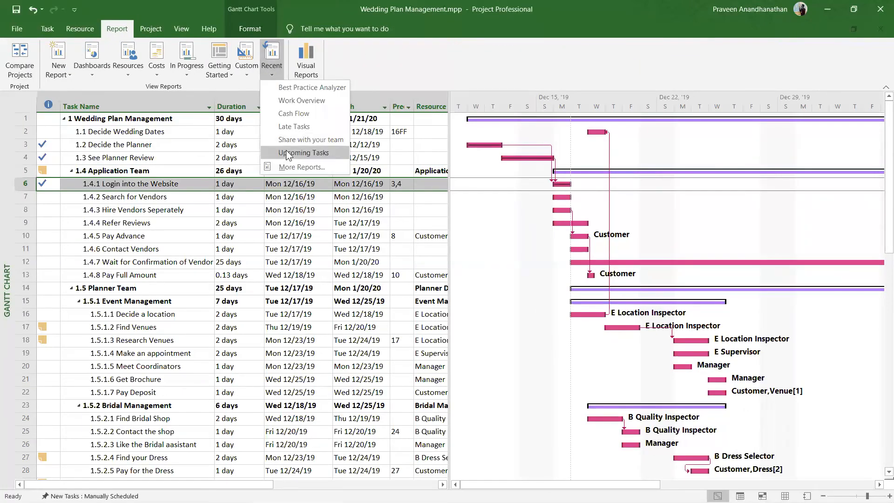
pyautogui.click(301, 88)
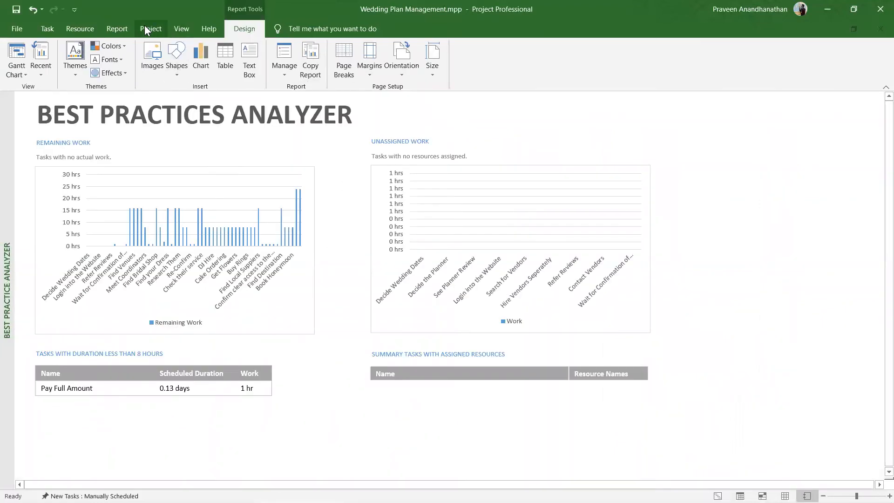
# Switch to the Upcoming Tasks report from the recent reports.
pyautogui.click(118, 27)
pyautogui.click(272, 70)
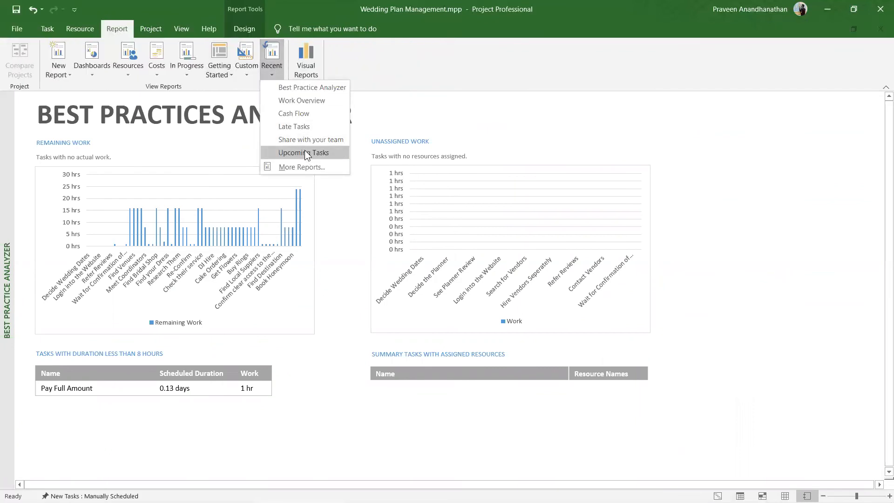
pyautogui.click(304, 151)
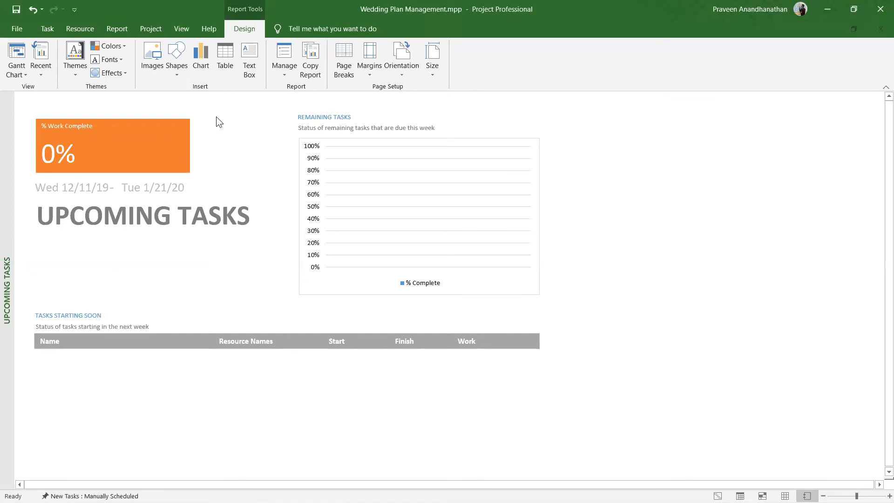
# Browse the full list of reports by category and open the Overallocated Resources report from the resource reports.
pyautogui.click(147, 24)
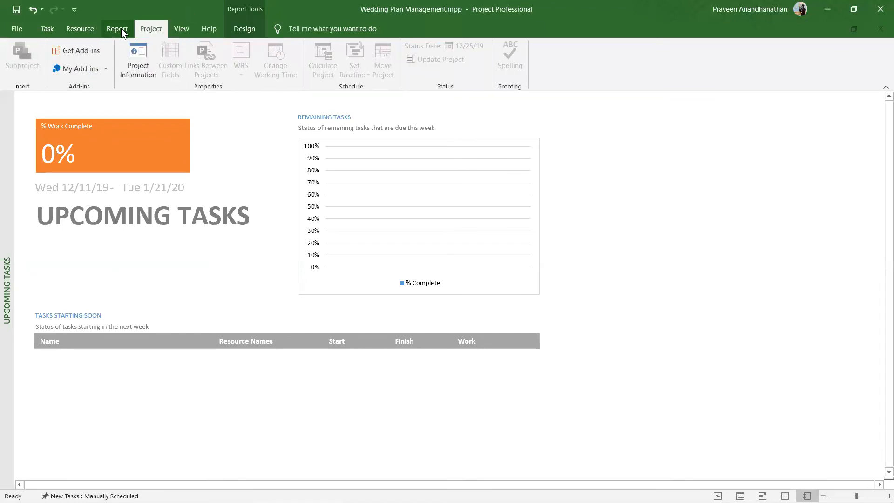
pyautogui.click(122, 28)
pyautogui.click(275, 66)
pyautogui.click(299, 167)
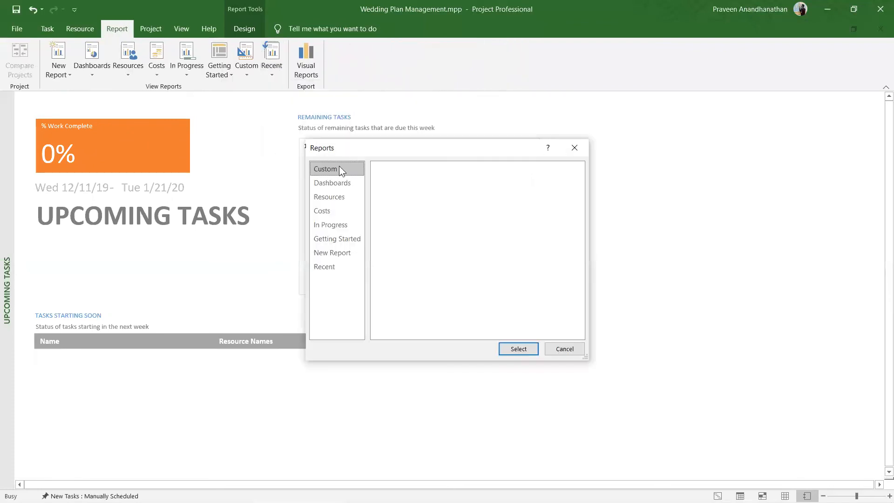
pyautogui.click(333, 182)
pyautogui.click(335, 197)
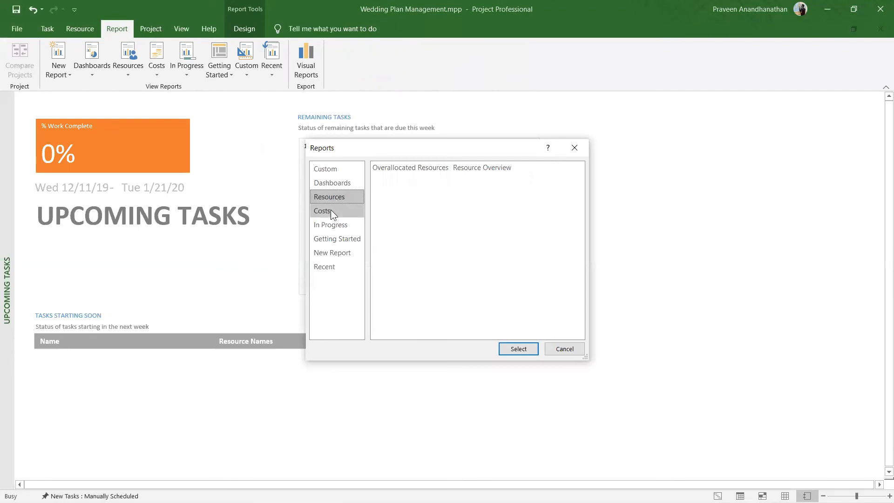
pyautogui.click(424, 168)
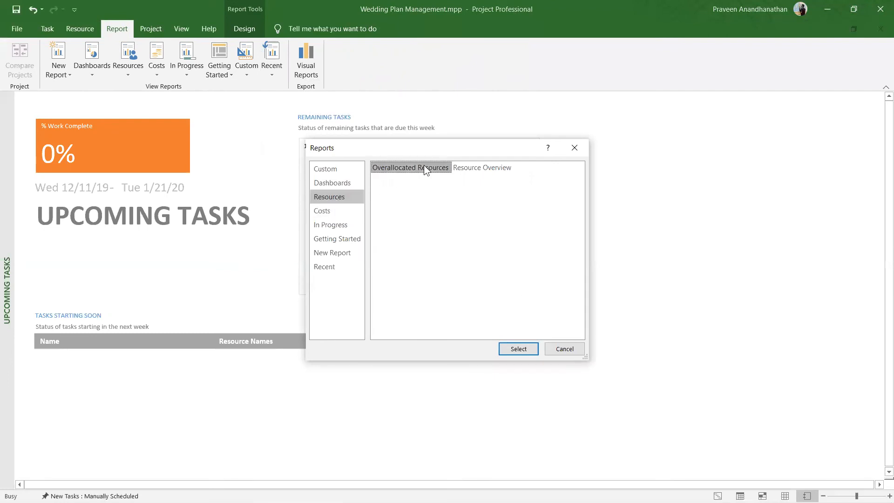
pyautogui.click(508, 345)
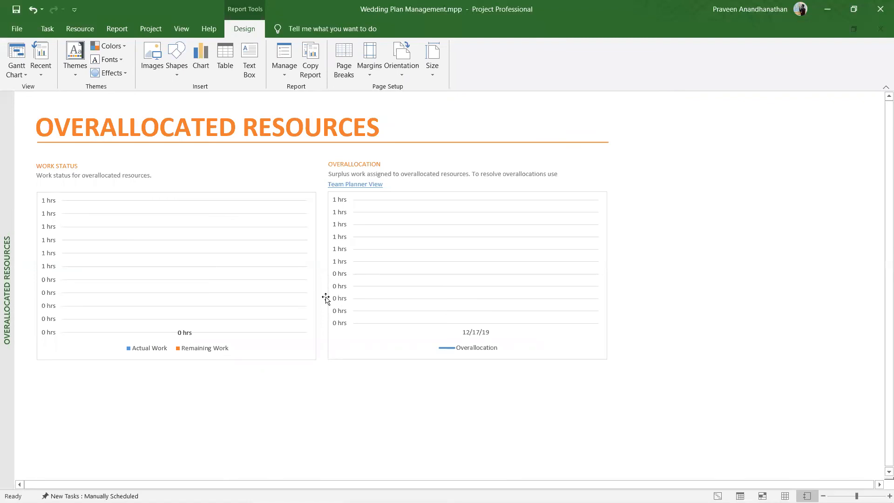
# Open the Earned Value Report from the cost reports and examine its EAC, ACWP and BCWP figures and charts.
pyautogui.click(154, 27)
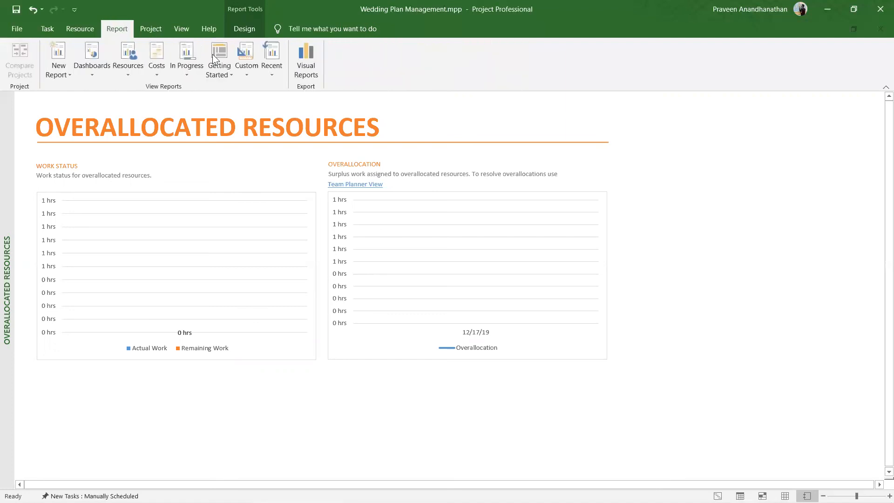
pyautogui.click(272, 74)
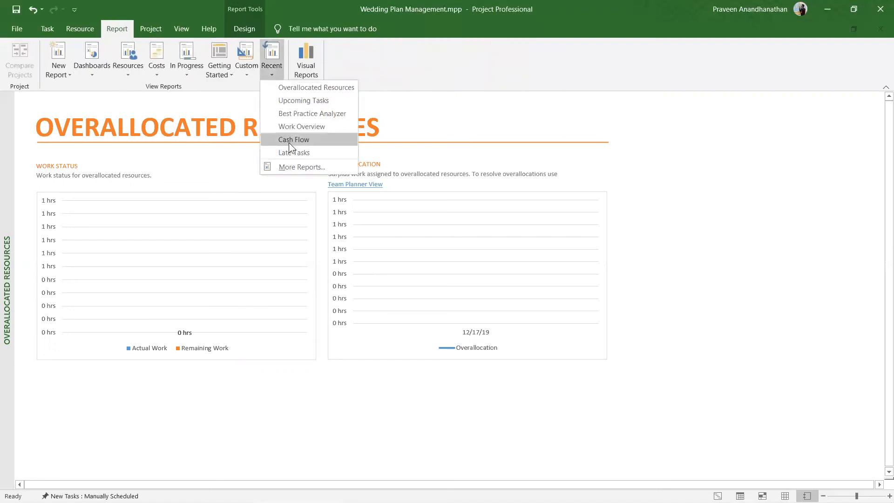
pyautogui.click(285, 167)
pyautogui.click(339, 209)
pyautogui.click(403, 178)
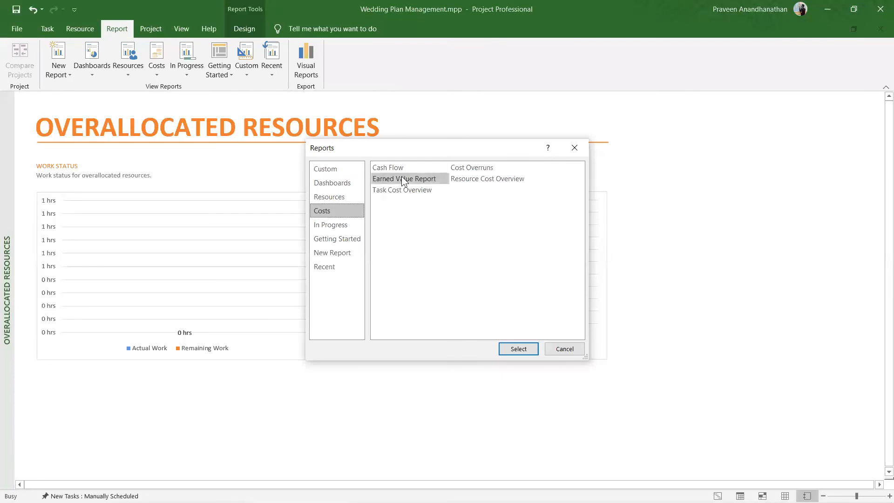
pyautogui.click(514, 350)
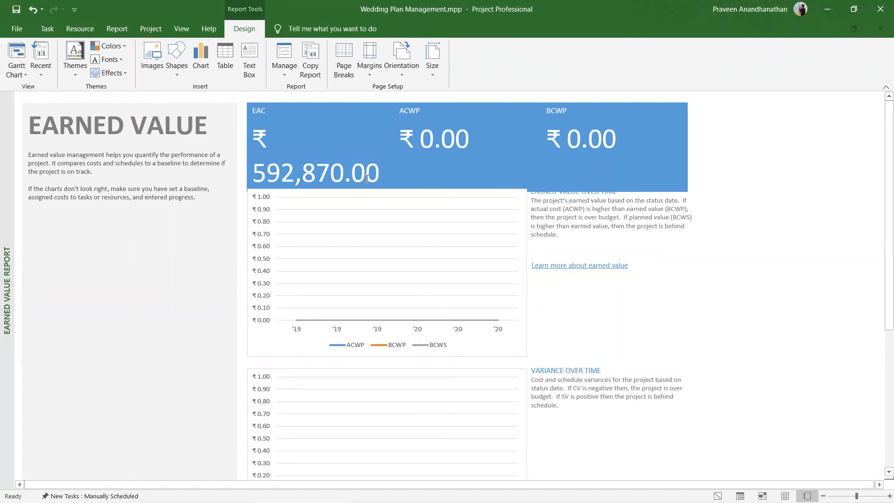
pyautogui.scroll(-2, 477, 154)
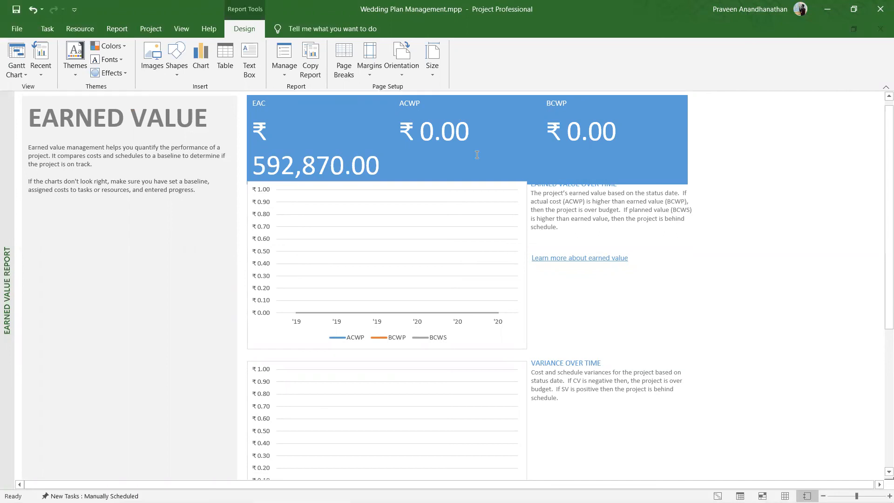
# Open the Critical Tasks report from the In Progress category of the full report list.
pyautogui.click(152, 29)
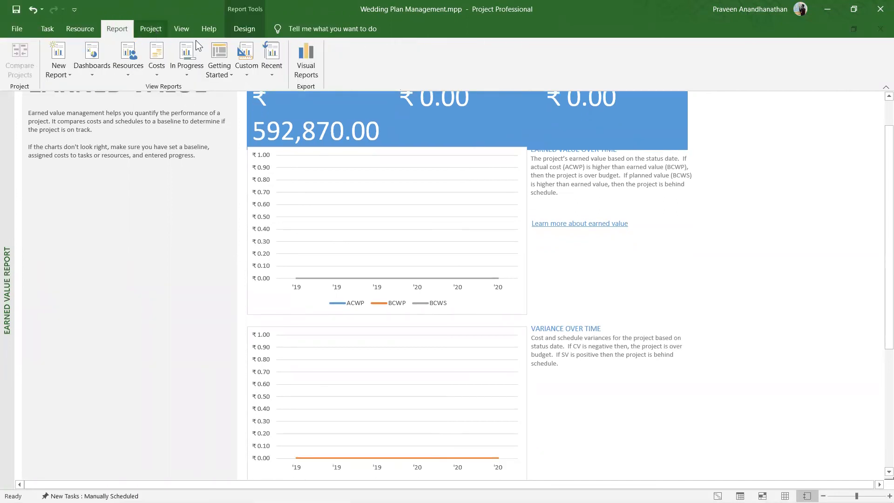
pyautogui.click(271, 63)
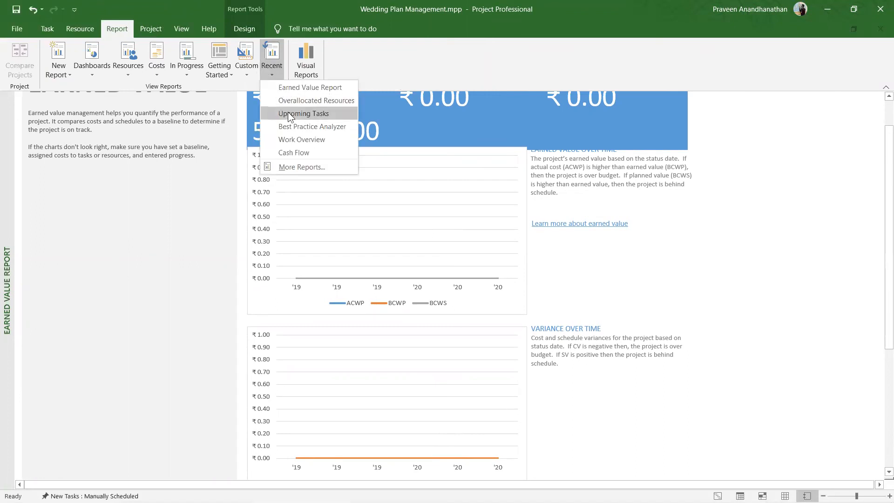
pyautogui.click(23, 359)
pyautogui.scroll(1, 24, 360)
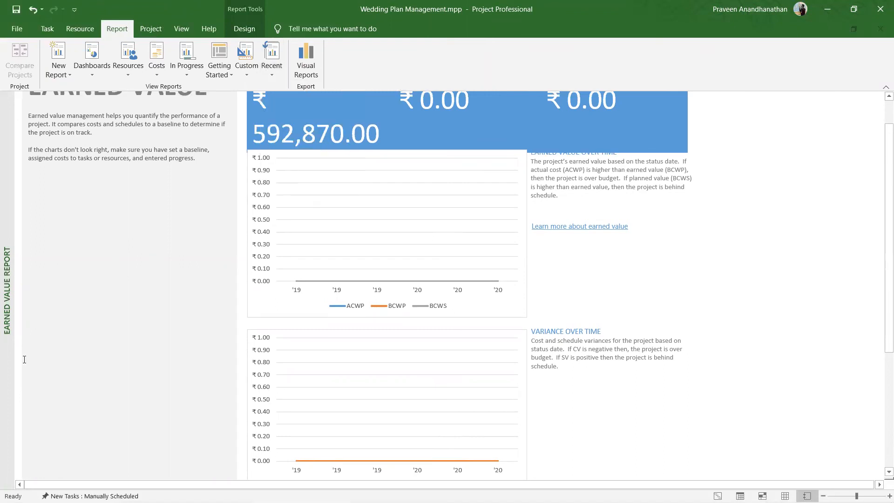
pyautogui.click(272, 59)
pyautogui.click(276, 168)
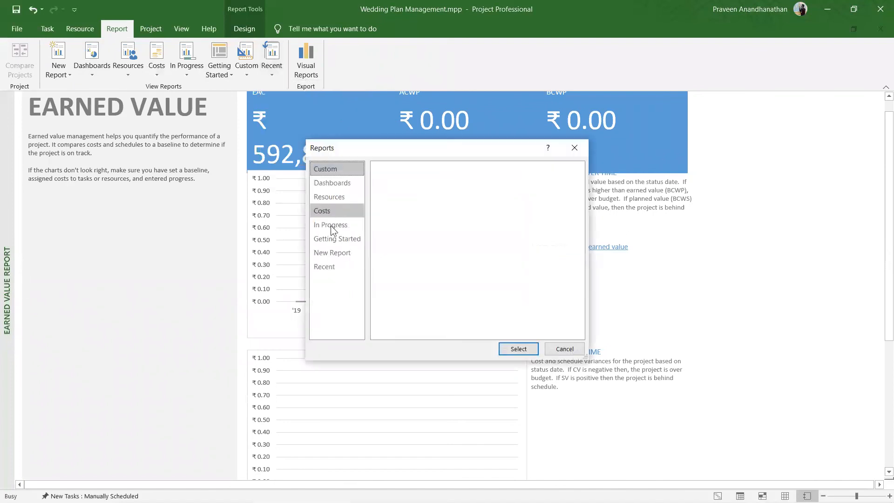
pyautogui.click(331, 226)
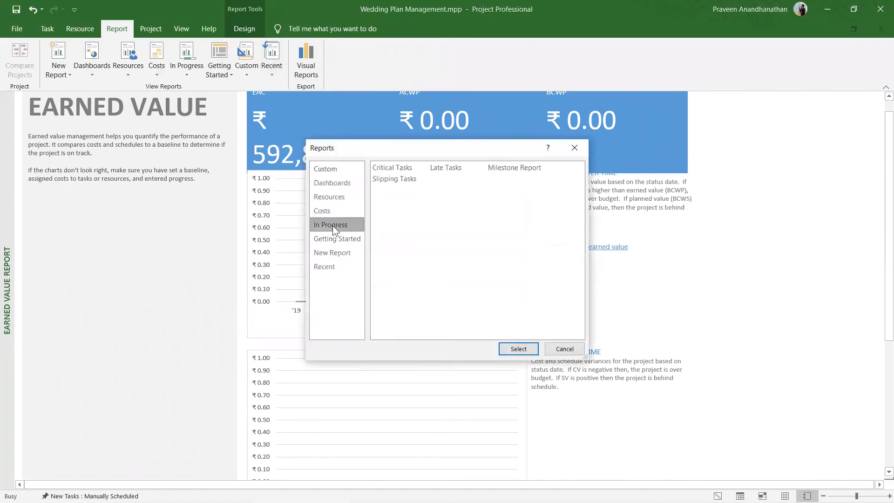
pyautogui.click(389, 168)
pyautogui.click(501, 349)
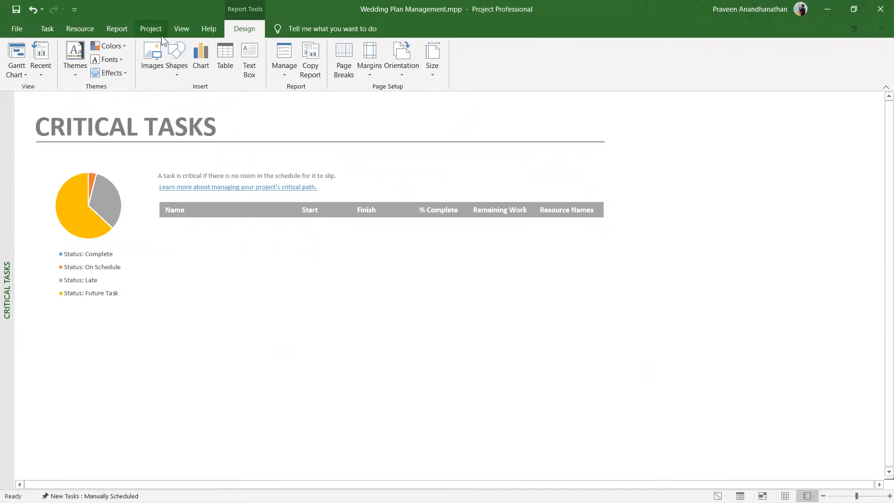
# Browse the Getting Started, New Report and Recent categories of the report list and open the Organize Tasks report.
pyautogui.click(123, 29)
pyautogui.click(249, 69)
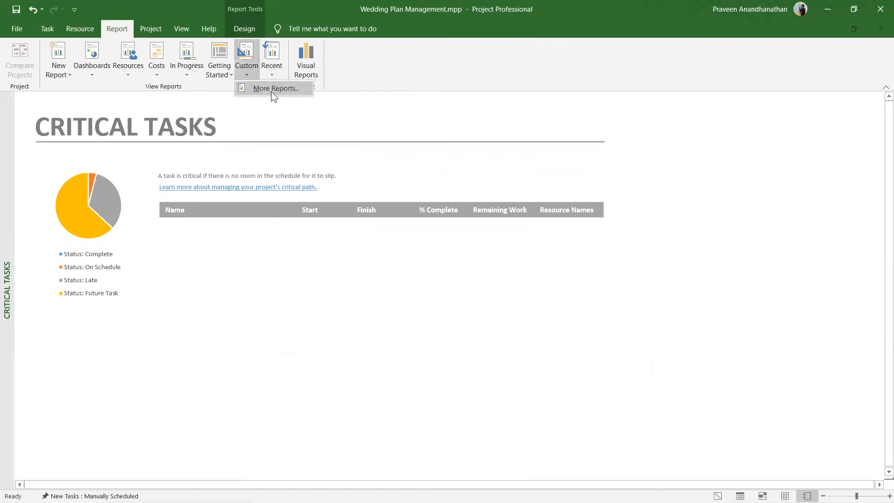
pyautogui.click(272, 88)
pyautogui.click(332, 239)
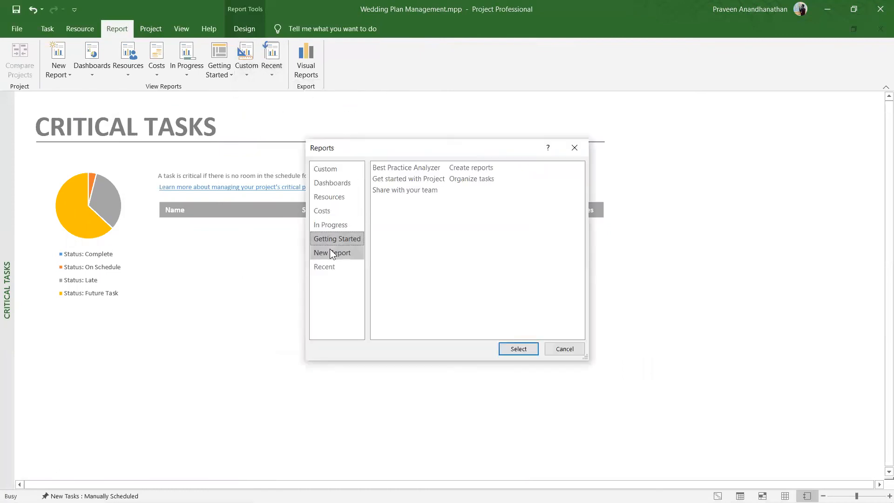
pyautogui.click(330, 251)
pyautogui.click(327, 264)
pyautogui.click(329, 253)
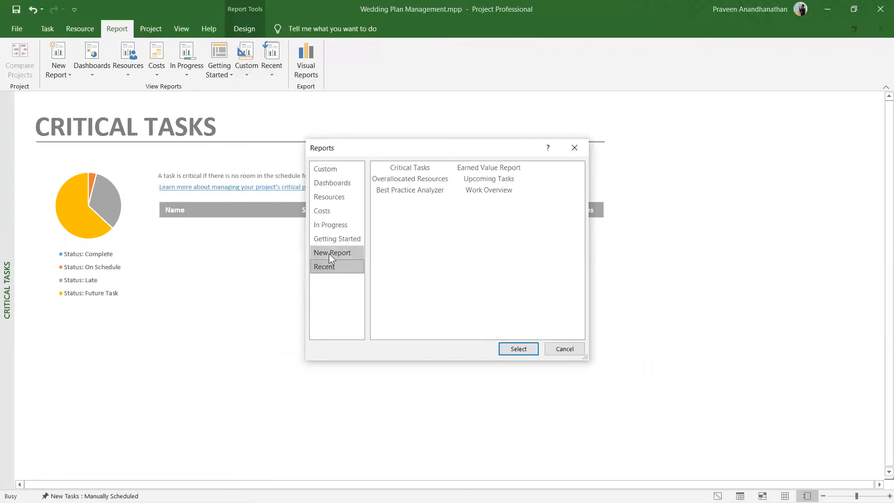
pyautogui.click(335, 241)
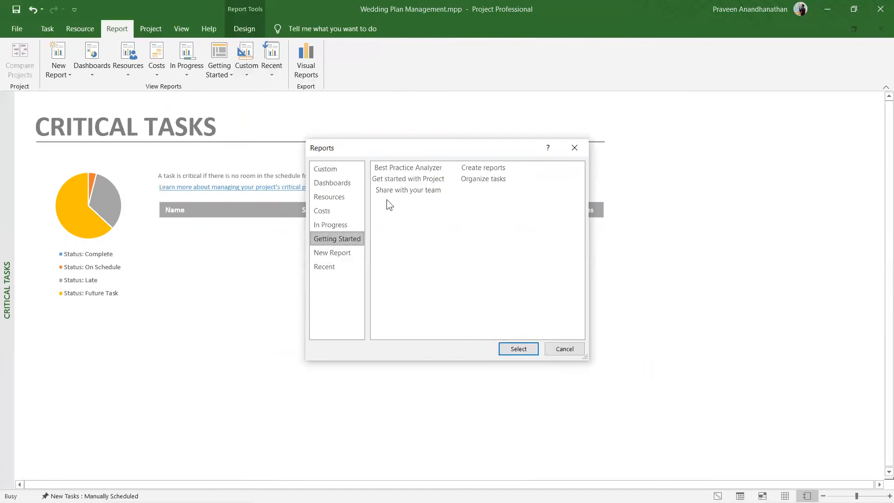
pyautogui.click(382, 179)
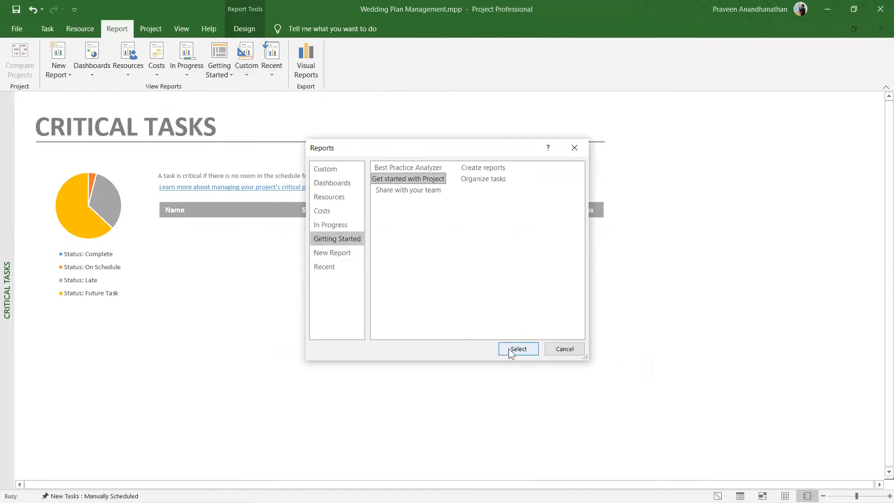
pyautogui.click(490, 180)
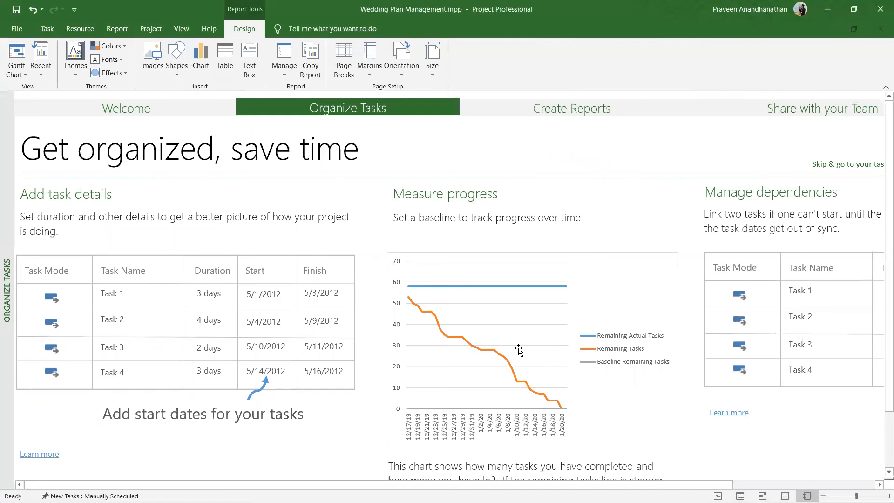
# Examine the Organize Tasks report's sections on task details, measuring progress and managing dependencies.
pyautogui.scroll(-3, 519, 350)
pyautogui.scroll(-2, 519, 350)
pyautogui.scroll(1, 518, 350)
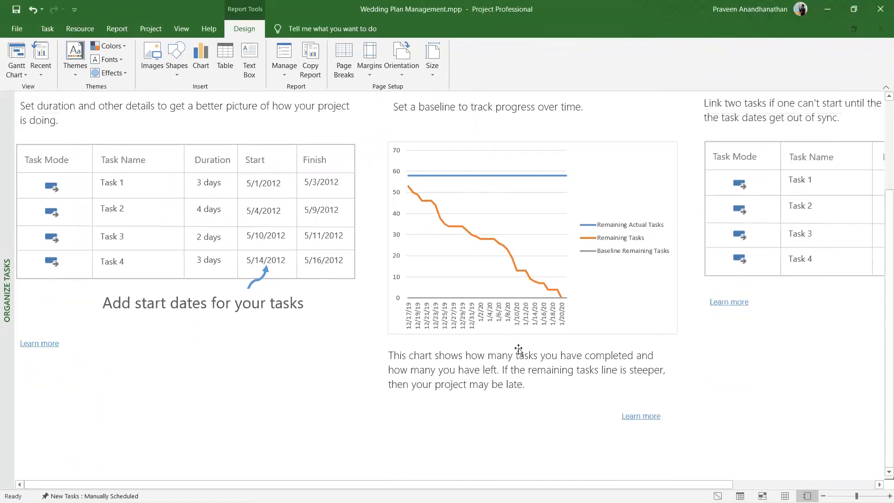
pyautogui.scroll(1, 519, 350)
pyautogui.hscroll(3, 518, 350)
pyautogui.hscroll(2, 519, 350)
pyautogui.hscroll(1, 518, 350)
pyautogui.scroll(2, 519, 350)
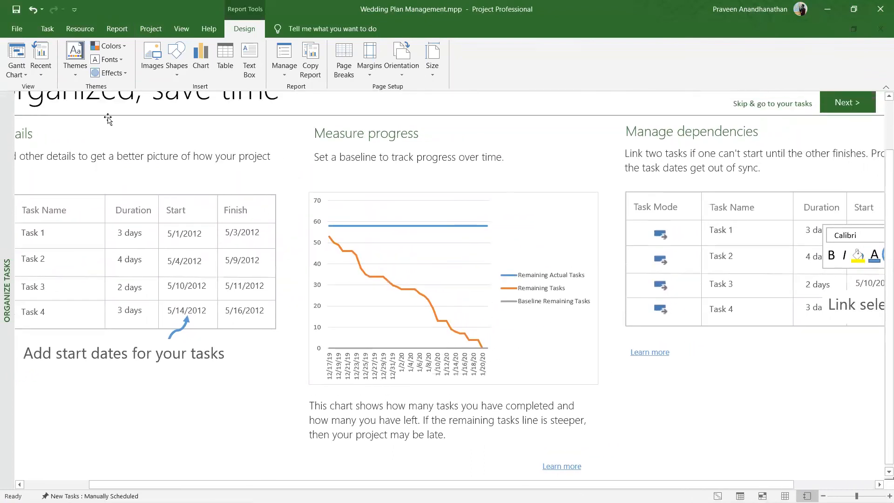
# Look through the available report types and create a new chart report named Report.
pyautogui.click(148, 29)
pyautogui.click(125, 30)
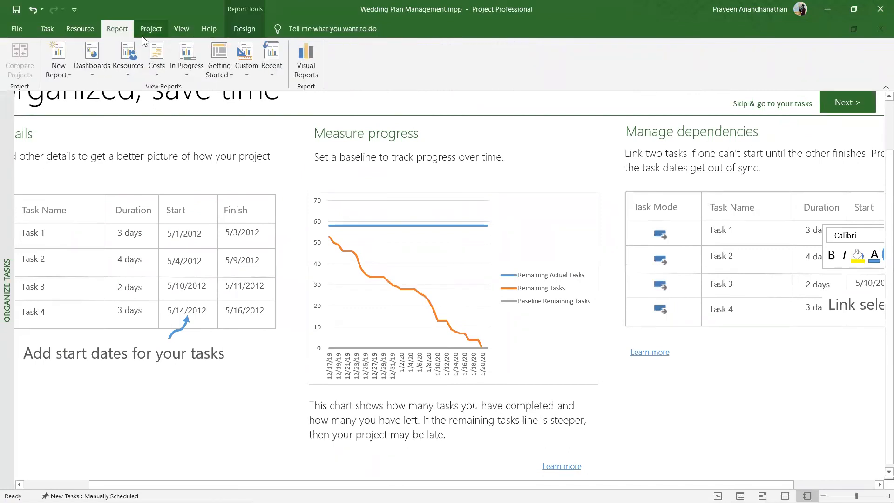
pyautogui.click(156, 70)
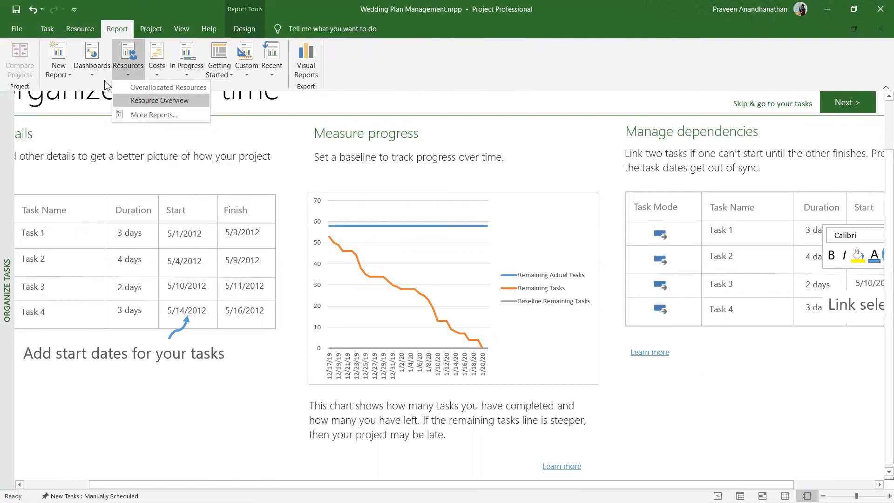
pyautogui.moveTo(92, 72)
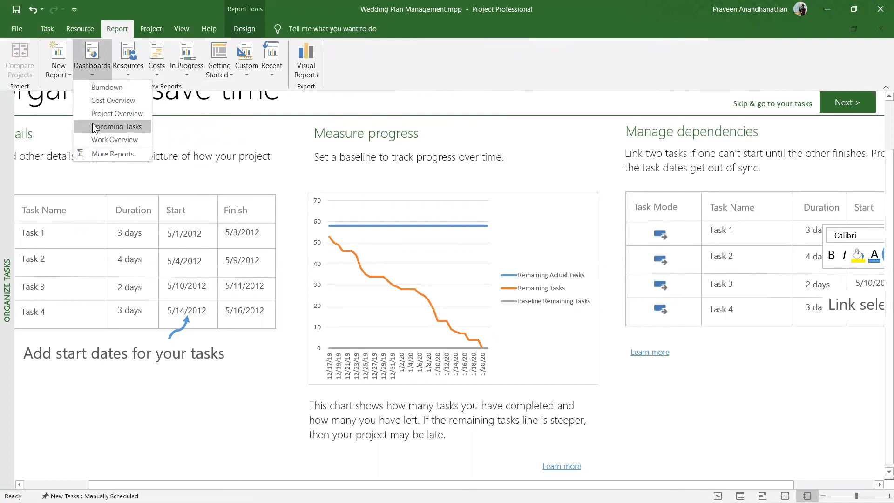
pyautogui.moveTo(60, 77)
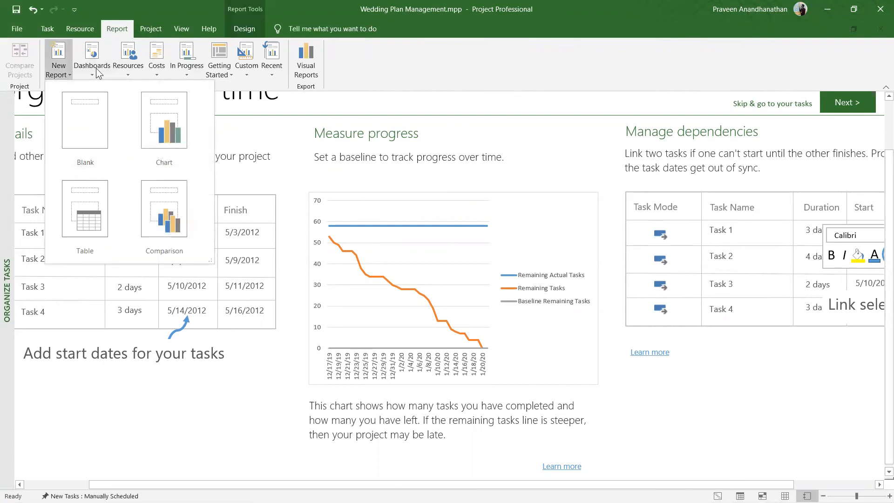
pyautogui.click(102, 115)
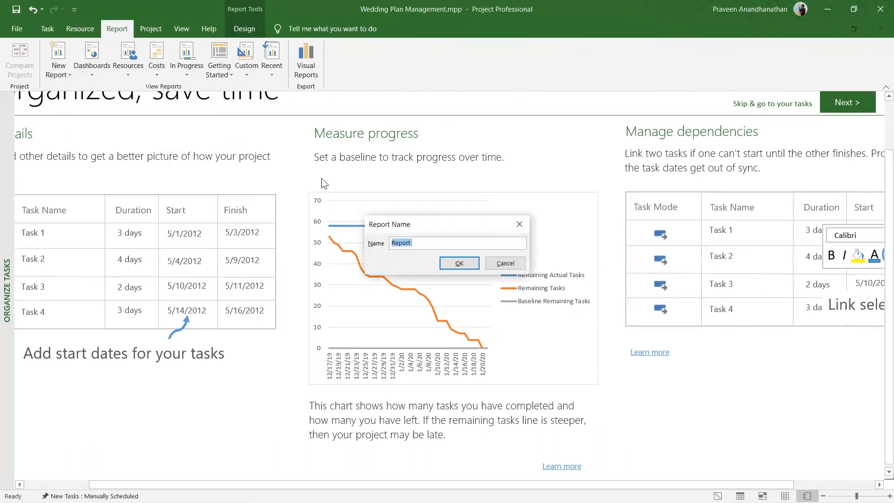
pyautogui.click(455, 262)
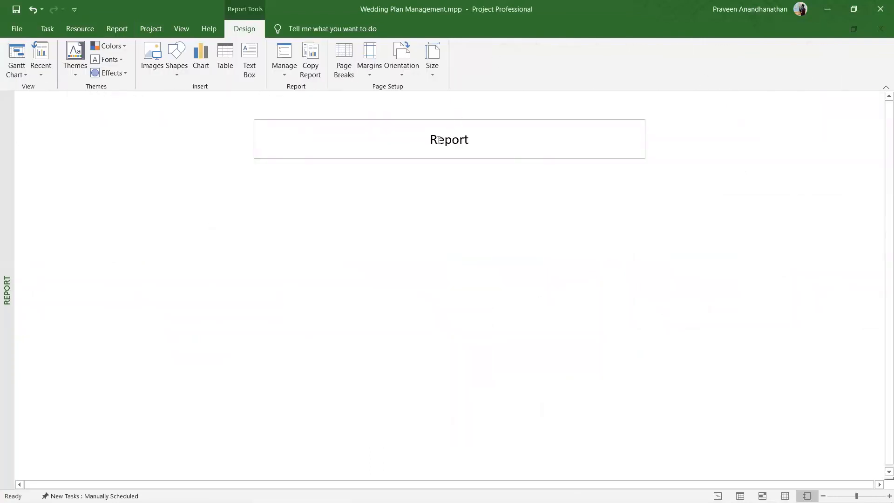
# Insert a Clustered Column chart below the title of the new report.
pyautogui.click(439, 139)
pyautogui.doubleClick(439, 139)
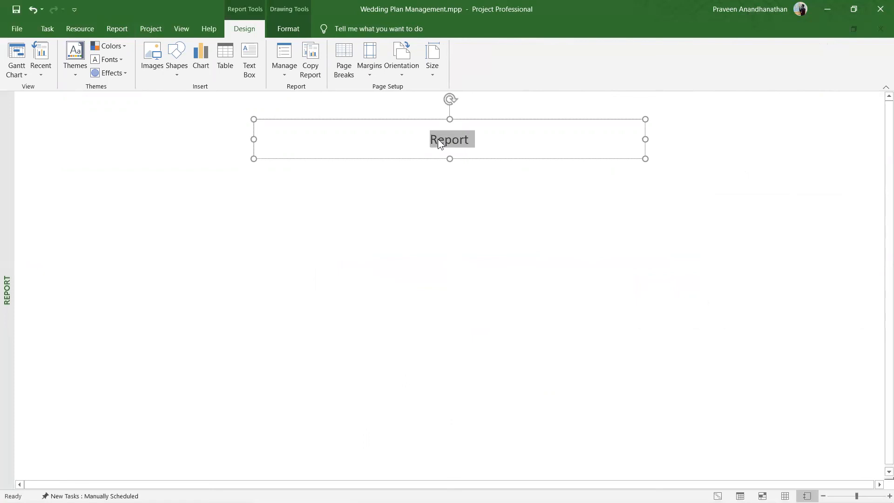
pyautogui.click(502, 146)
pyautogui.click(424, 194)
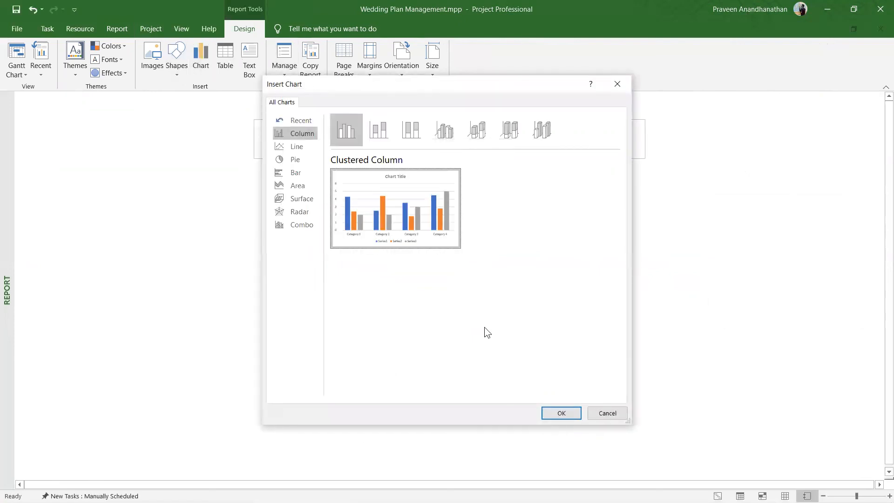
pyautogui.click(550, 412)
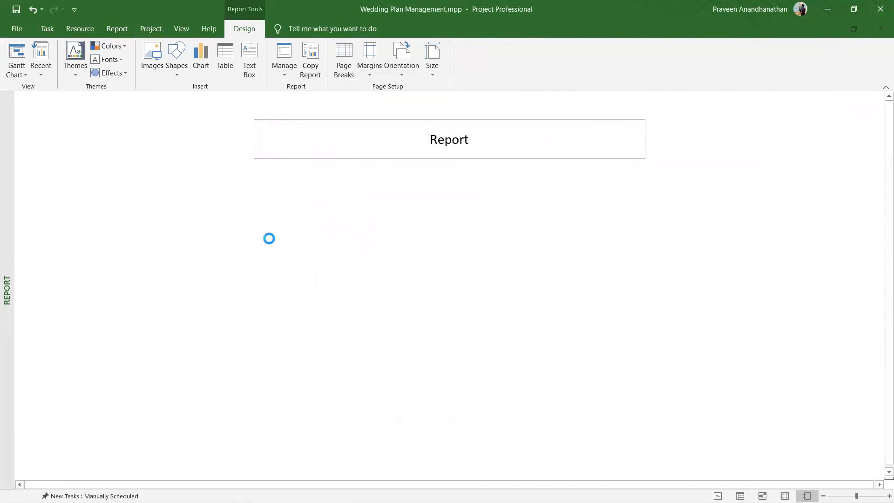
# Add the Actual Overtime Work, Budget Work and Regular Work fields to the column chart.
pyautogui.click(465, 272)
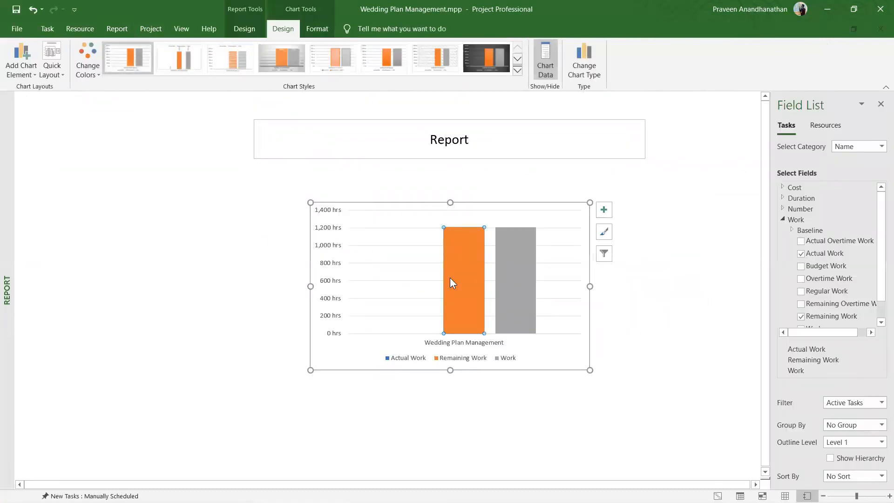
pyautogui.click(801, 242)
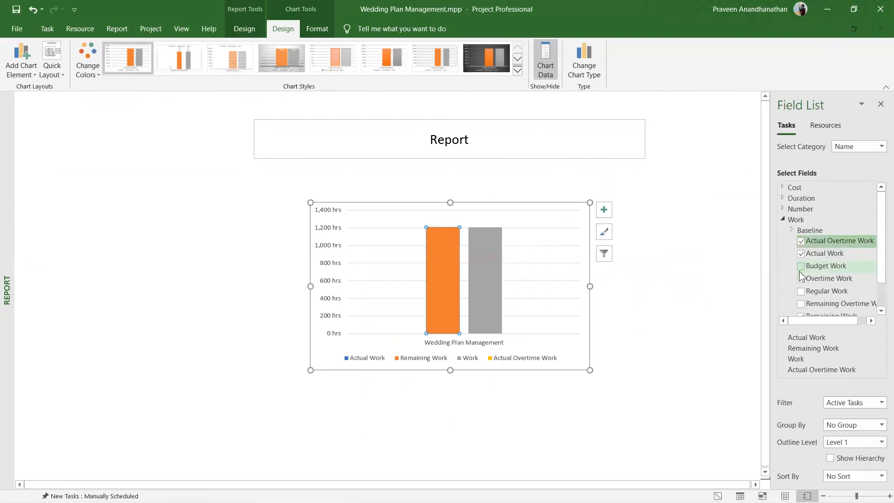
pyautogui.click(801, 266)
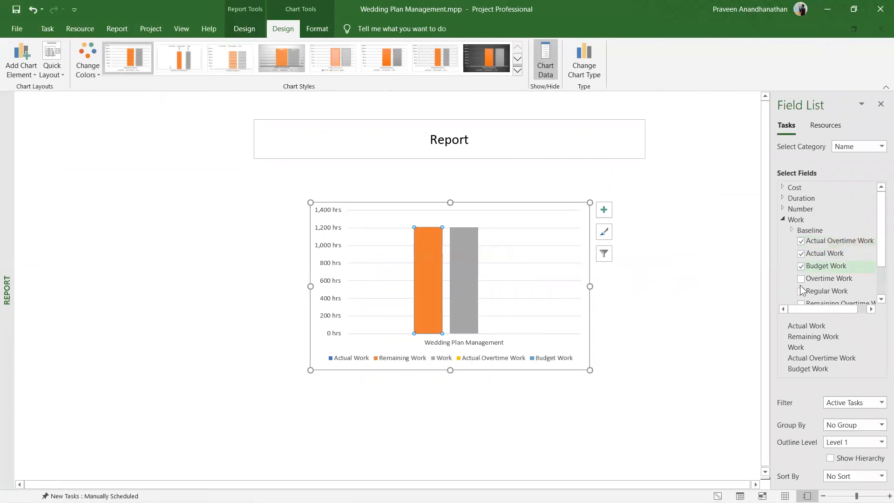
pyautogui.click(801, 290)
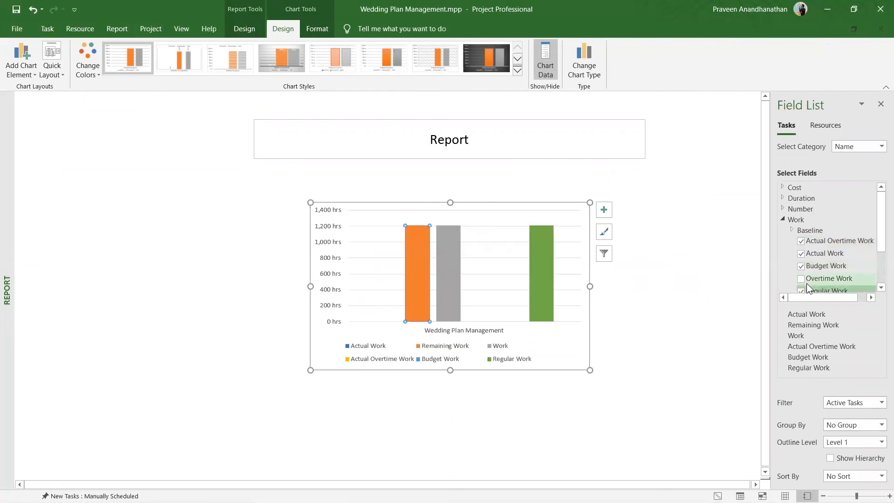
pyautogui.moveTo(880, 242); pyautogui.dragTo(881, 275)
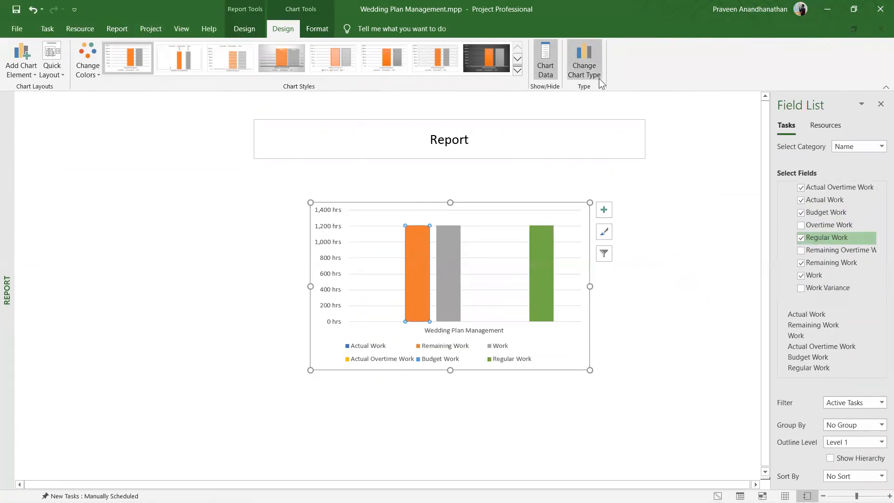
# Preview the Pie, Bar, Area, Radar and Column types for the work chart, cancel the type change and deselect the chart.
pyautogui.click(585, 66)
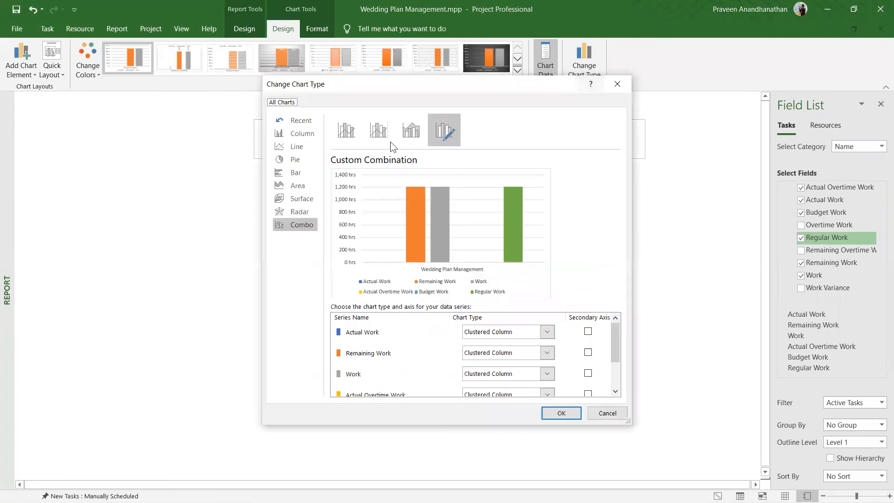
pyautogui.click(295, 158)
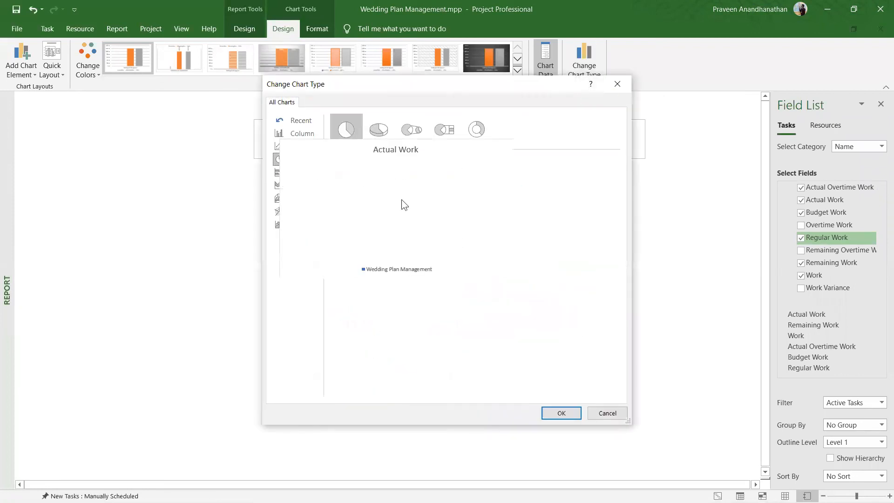
pyautogui.click(295, 174)
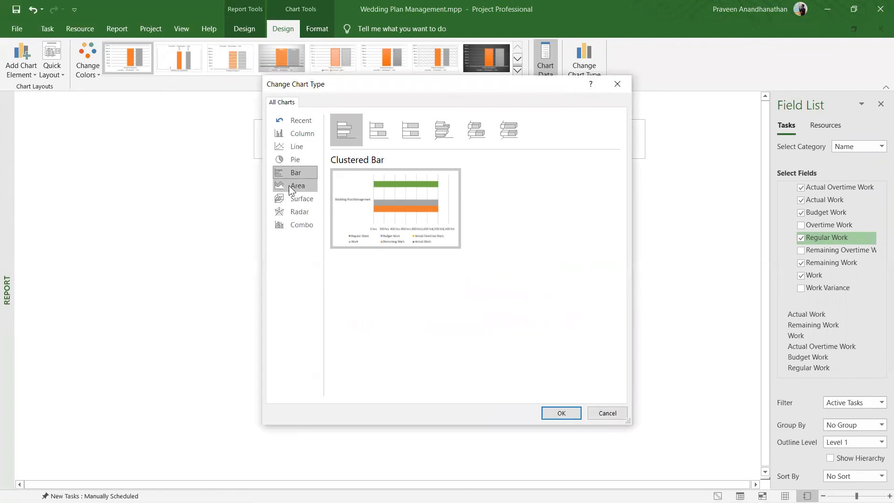
pyautogui.click(289, 186)
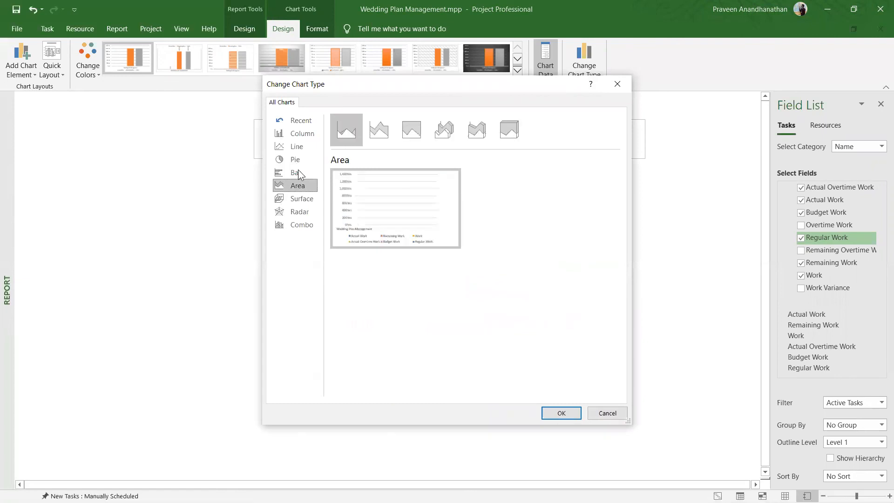
pyautogui.click(296, 214)
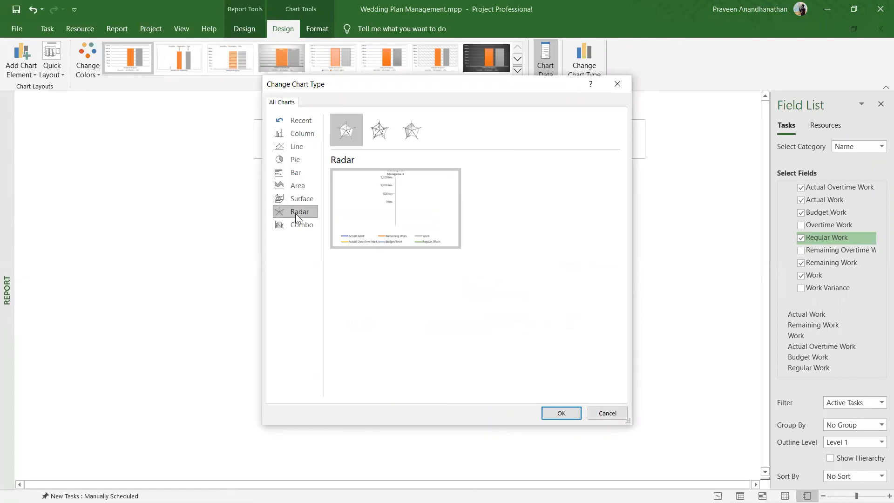
pyautogui.click(304, 135)
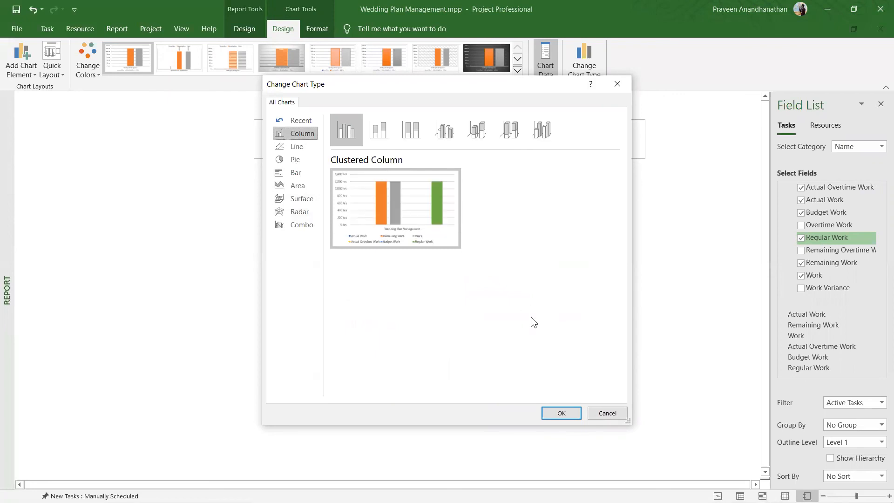
pyautogui.click(600, 414)
pyautogui.click(47, 30)
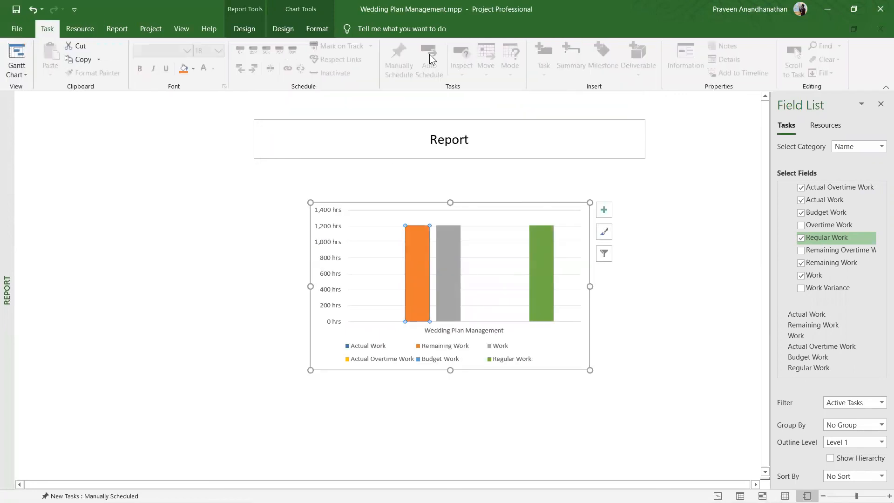
pyautogui.click(347, 26)
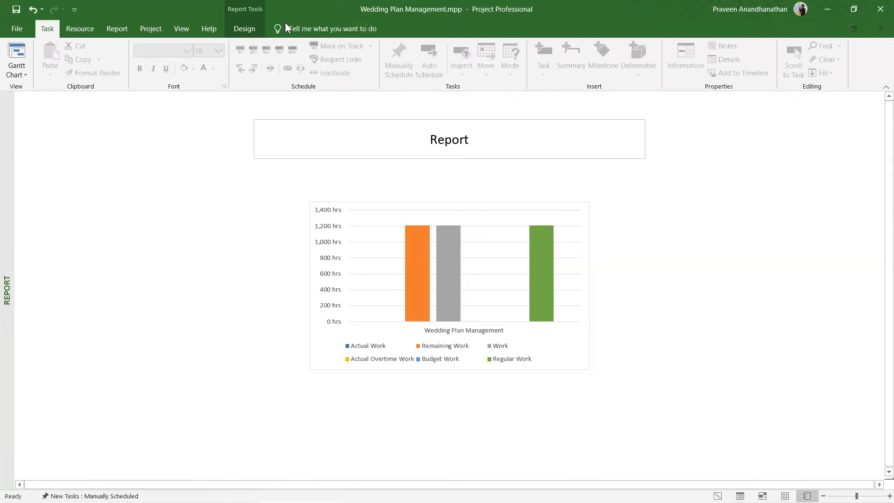